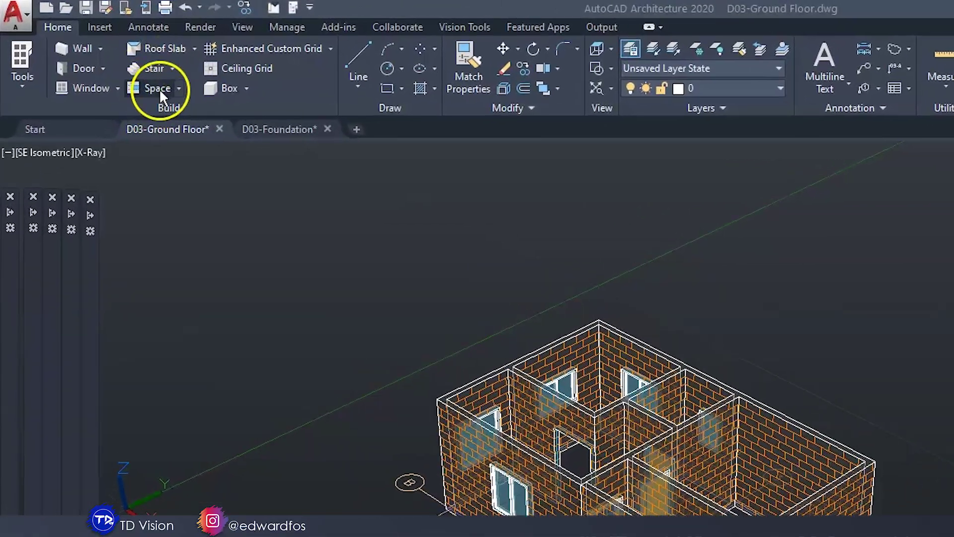
# Step: Expand the Design tool palette down to the Space, Space Generate and Space Separator tools
pyautogui.moveTo(13, 277)
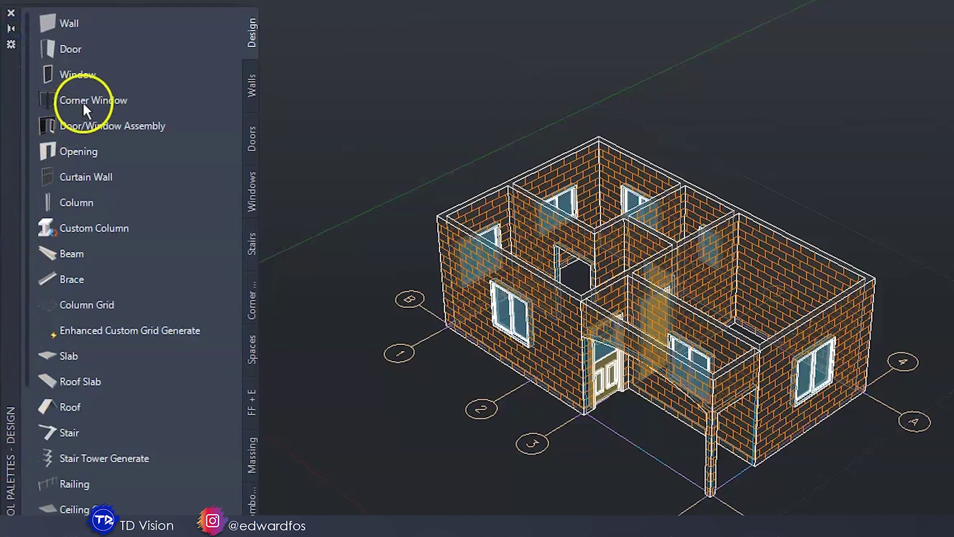
pyautogui.scroll(-6, 175, 226)
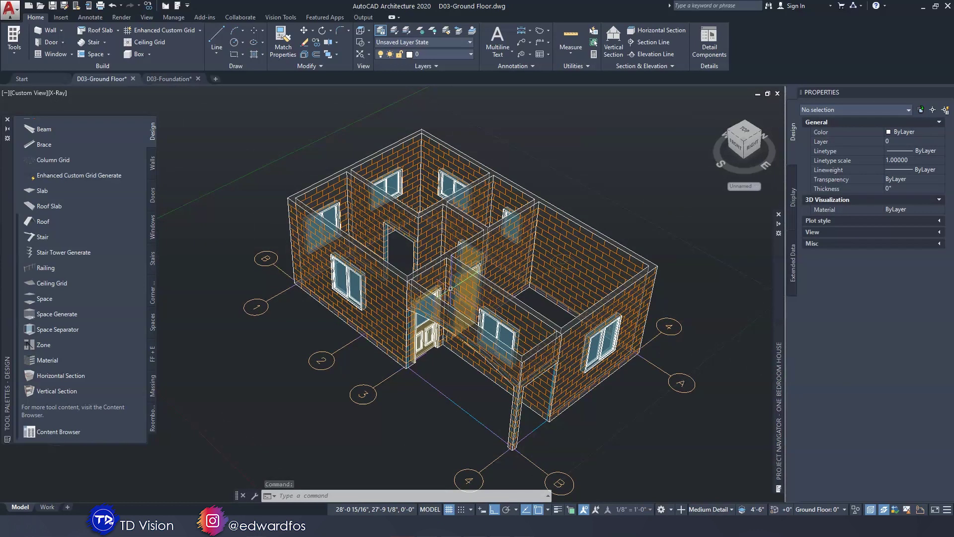
# Step: Place a room tag in the right-hand room and set its Number to 101
pyautogui.keyDown('shift'); pyautogui.moveTo(450, 288); pyautogui.dragTo(499, 272, button='middle'); pyautogui.keyUp('shift')
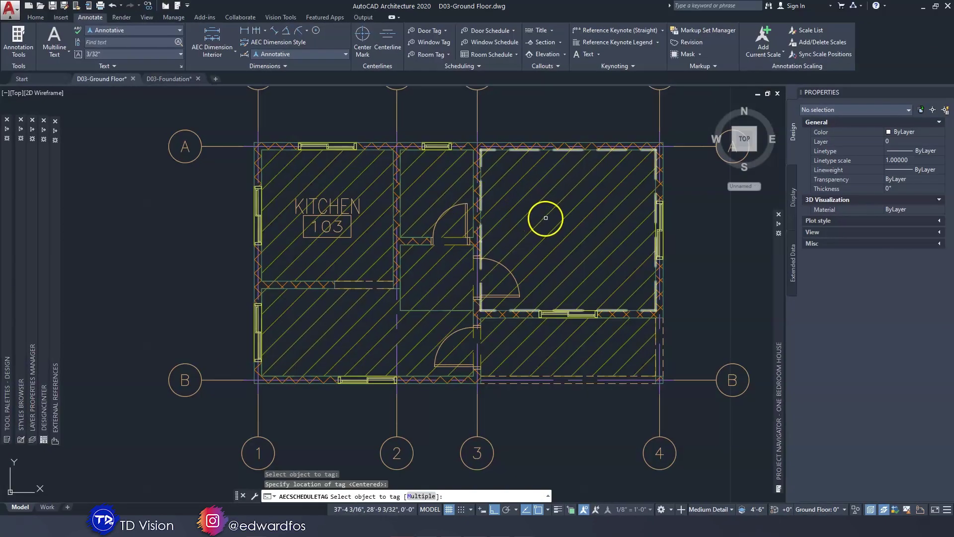
pyautogui.click(546, 217)
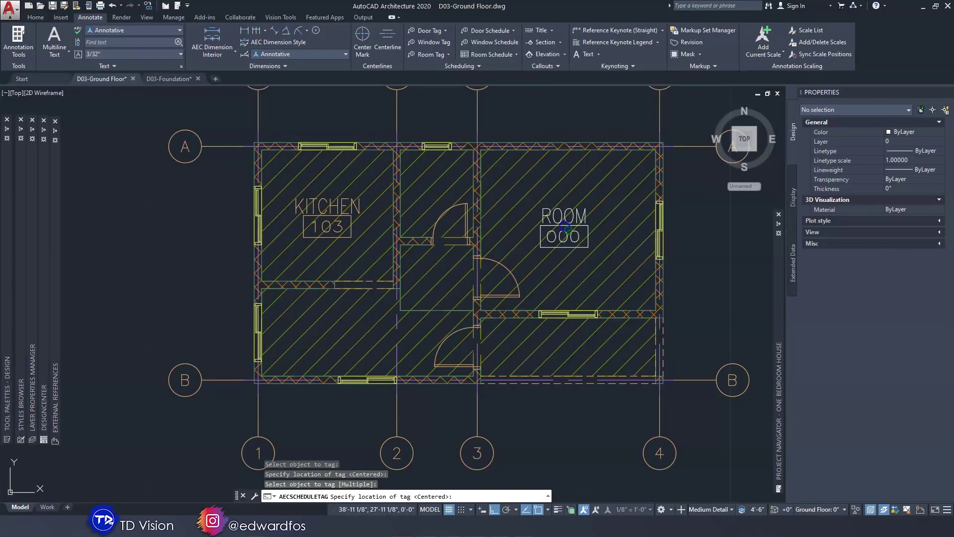
pyautogui.click(564, 229)
pyautogui.click(456, 236)
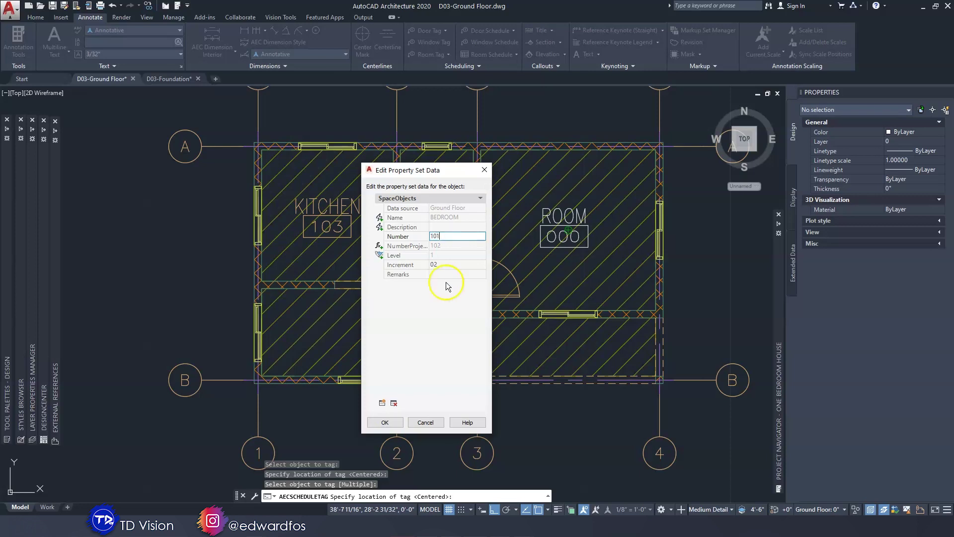
pyautogui.click(386, 422)
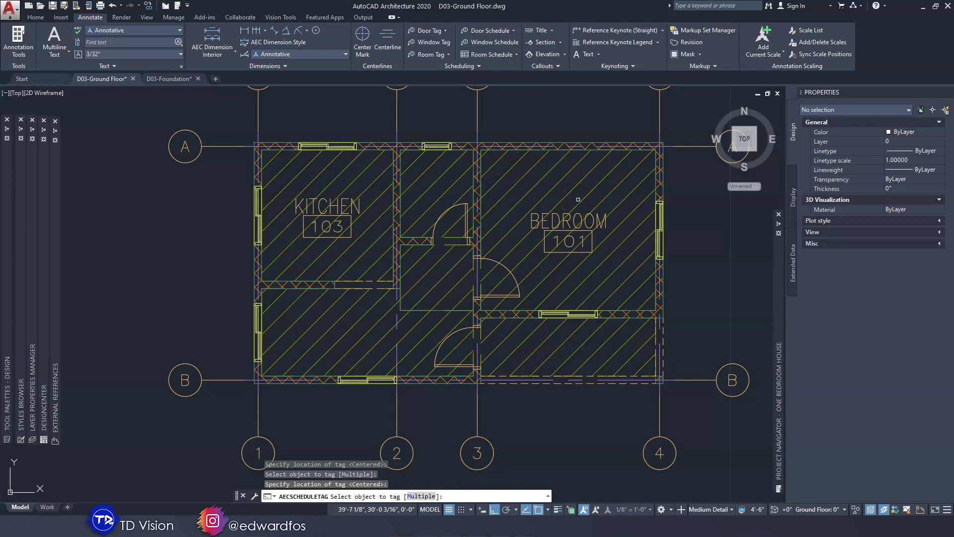
pyautogui.press('Escape')
pyautogui.press('Escape')
pyautogui.press('Escape')
pyautogui.click(563, 236)
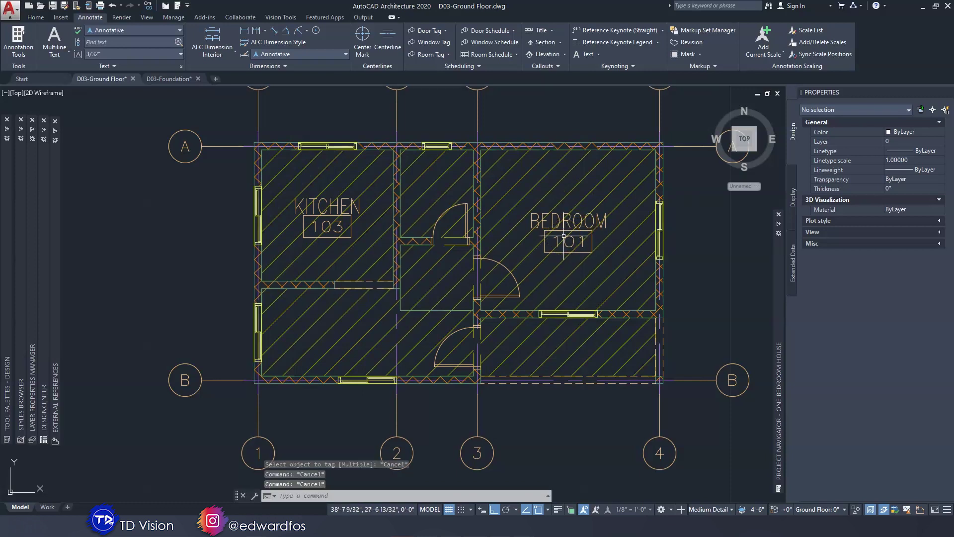
pyautogui.click(588, 220)
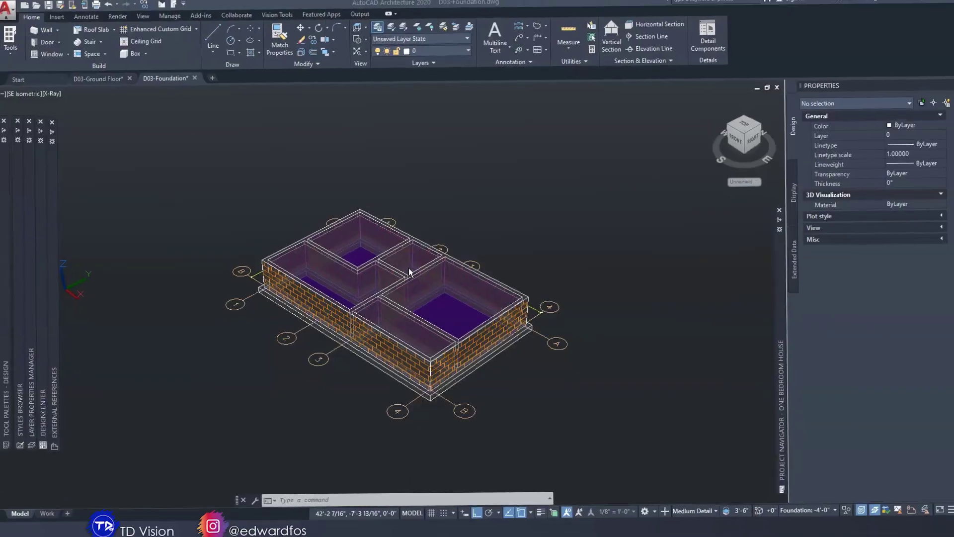
# Step: Switch to the D03-Foundation drawing, shown in SE Isometric X-Ray
pyautogui.click(439, 270)
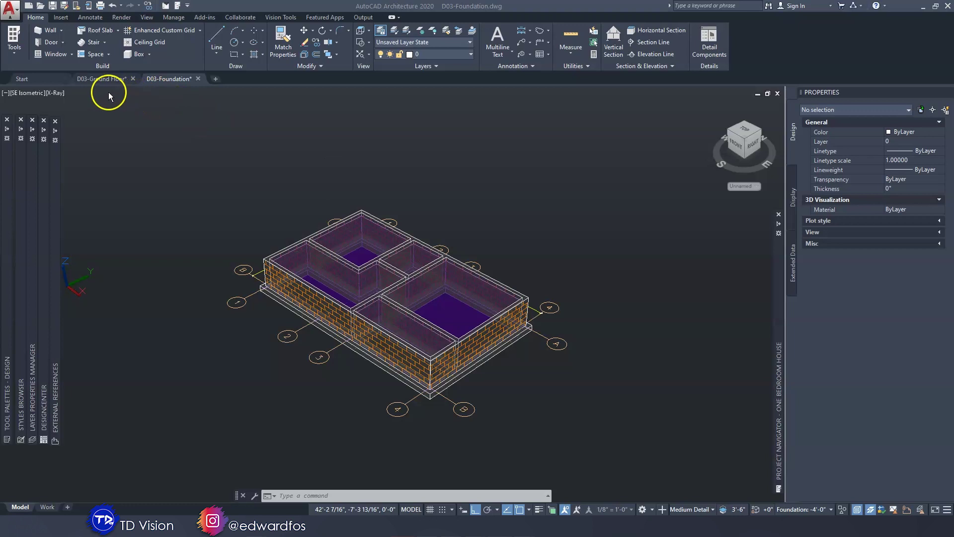
# Step: Switch to the D03-Ground Floor drawing and select the Ground Floor construct in Project Navigator
pyautogui.moveTo(109, 84)
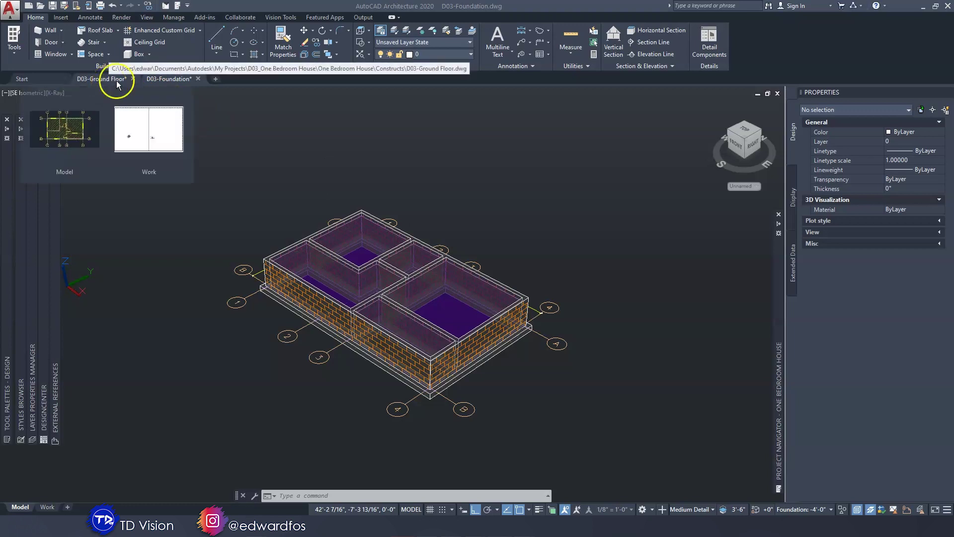
pyautogui.click(105, 82)
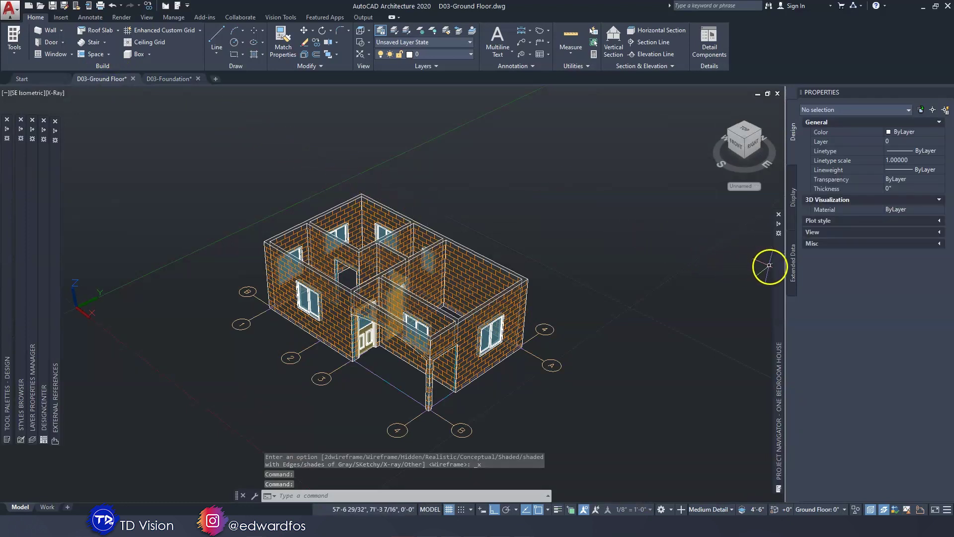
pyautogui.moveTo(778, 248)
pyautogui.click(778, 224)
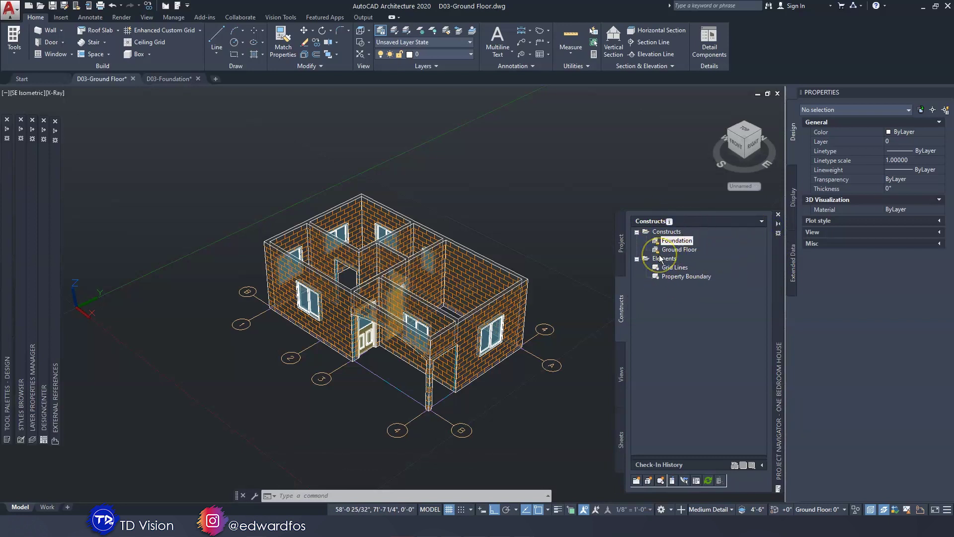
pyautogui.click(674, 250)
pyautogui.click(674, 250)
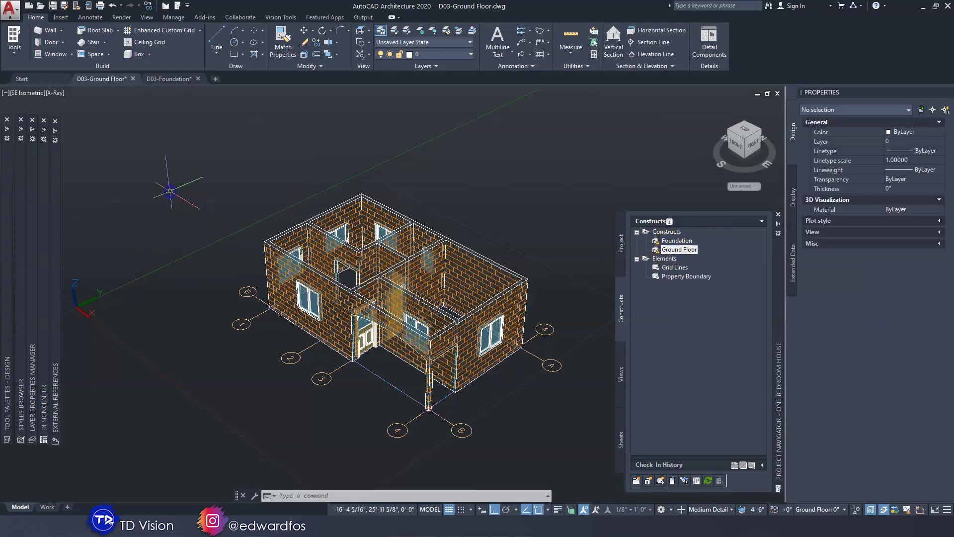
pyautogui.click(258, 199)
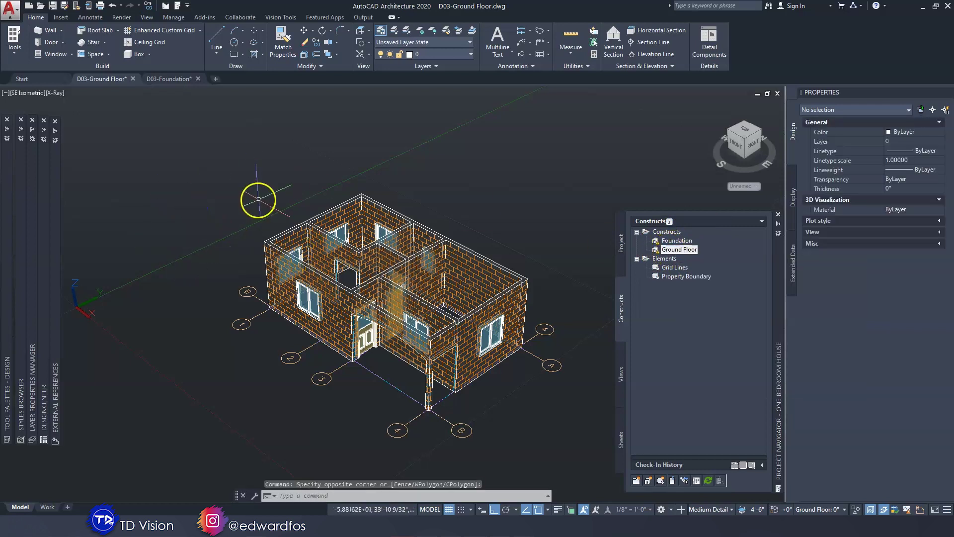
# Step: Show the plan in Top view with 2D Wireframe style, centred, with the navigator auto-hidden
pyautogui.click(29, 93)
pyautogui.click(50, 117)
pyautogui.click(35, 92)
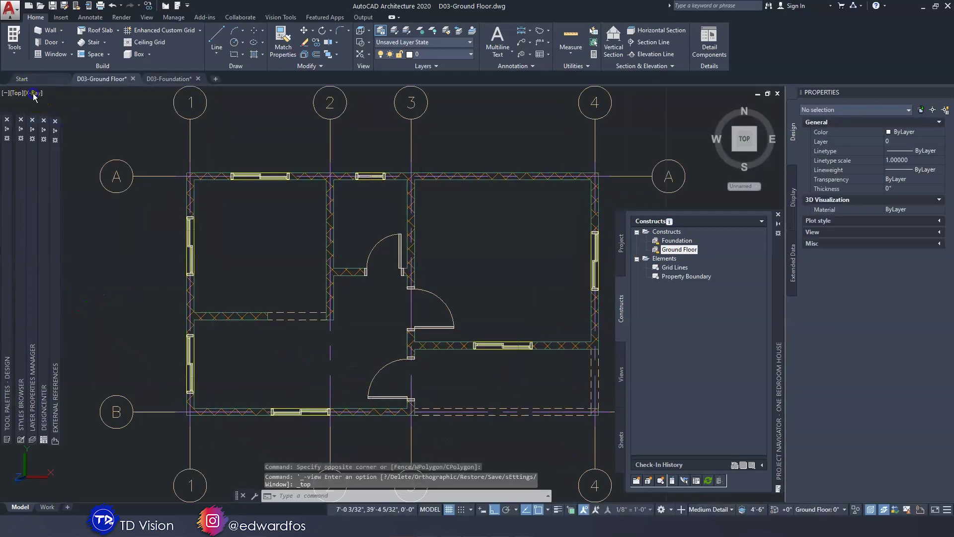
pyautogui.click(50, 117)
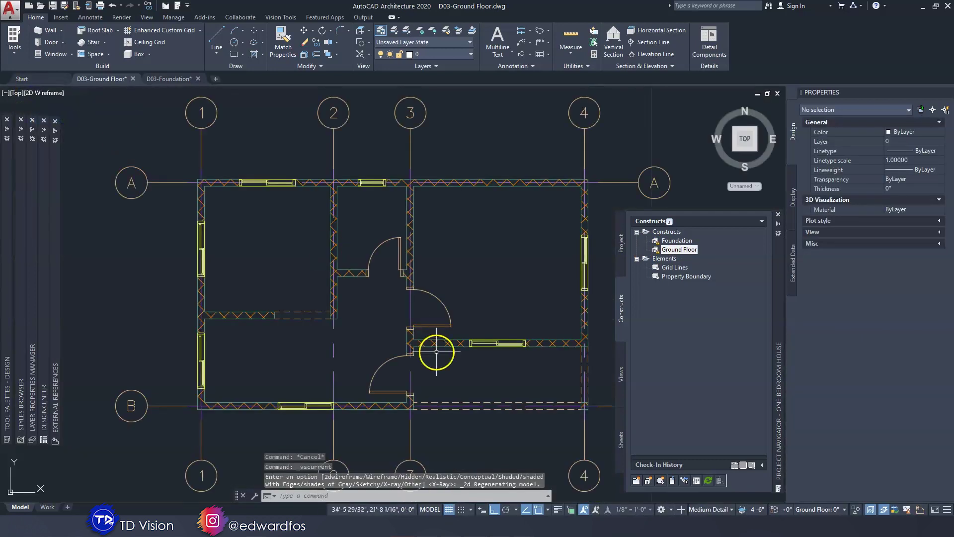
pyautogui.moveTo(435, 350); pyautogui.dragTo(419, 334, button='middle')
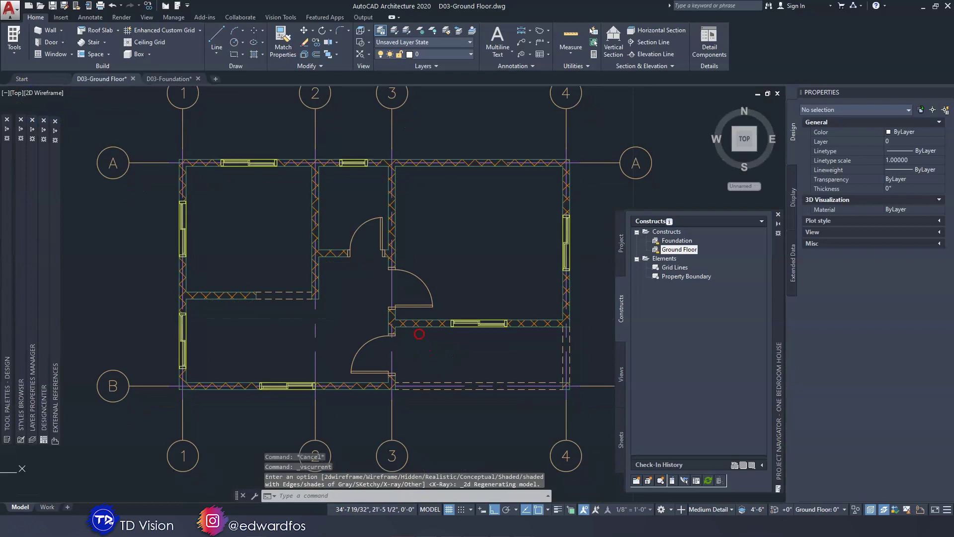
pyautogui.click(778, 226)
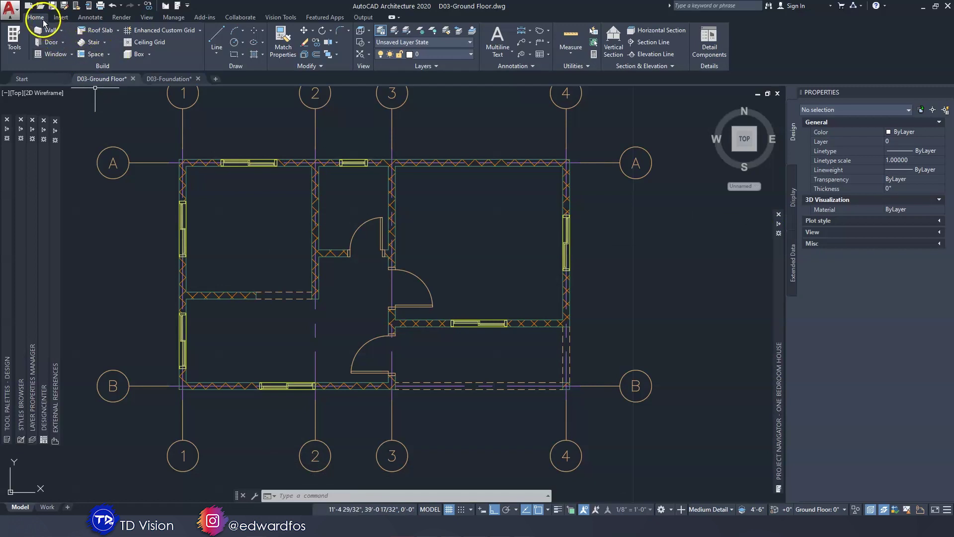
# Step: Browse the Spaces palette, then start SPACEADD in Generate mode from the Design palette
pyautogui.click(109, 54)
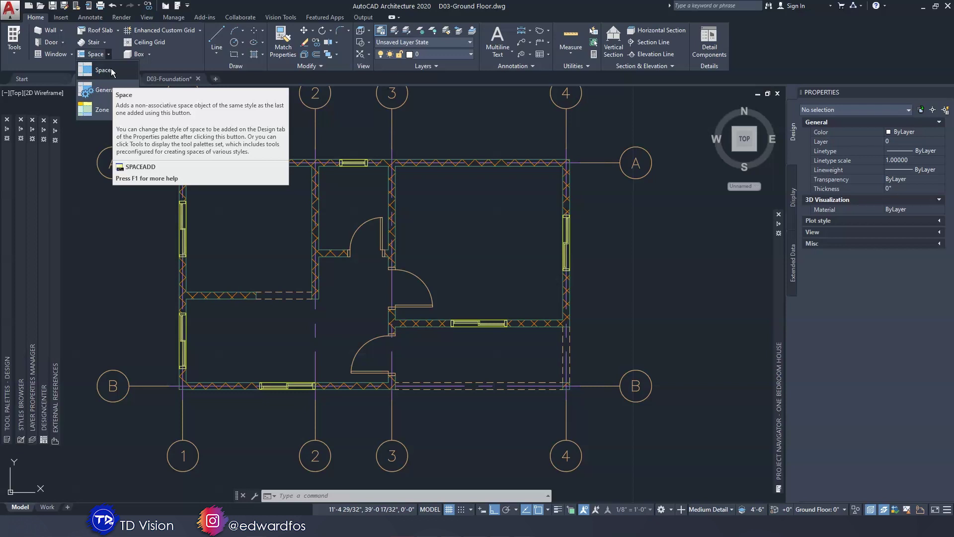
pyautogui.click(8, 180)
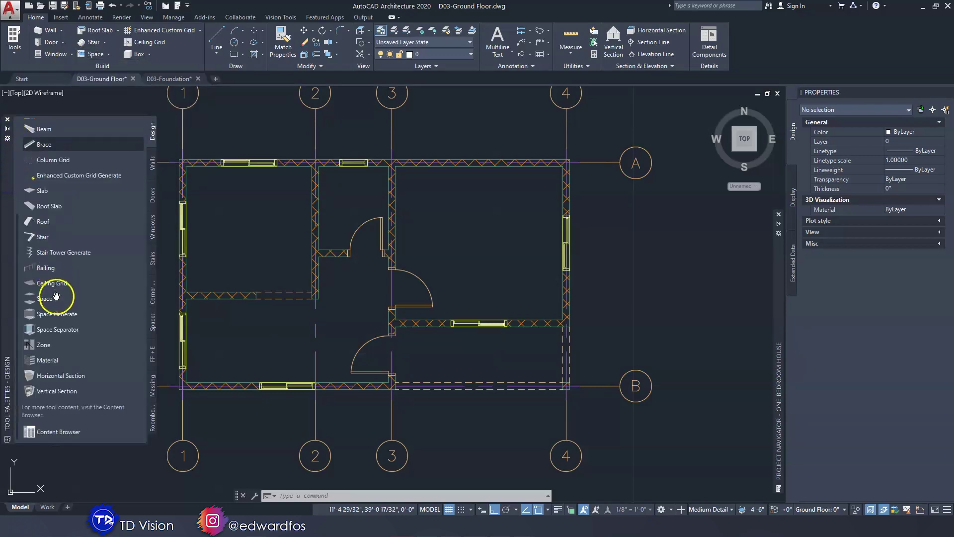
pyautogui.click(52, 316)
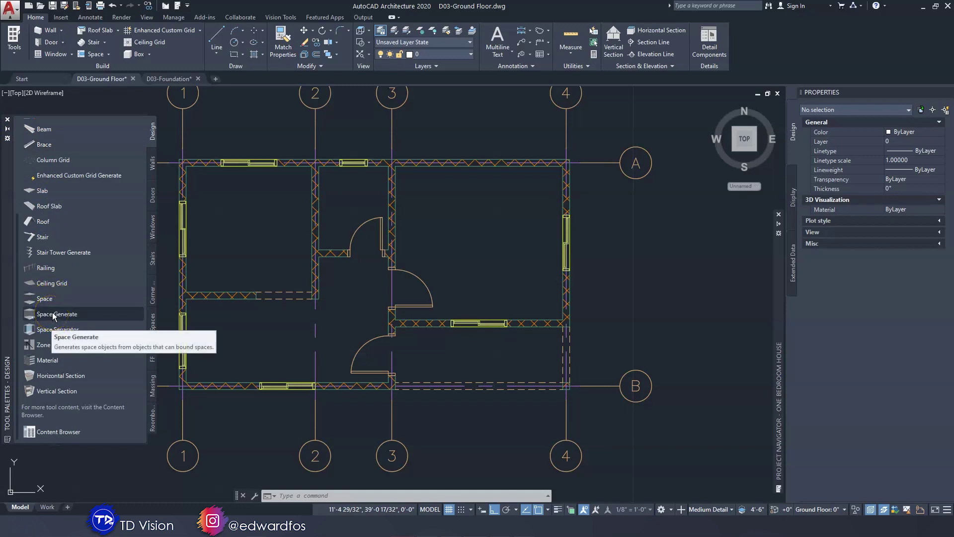
pyautogui.click(152, 324)
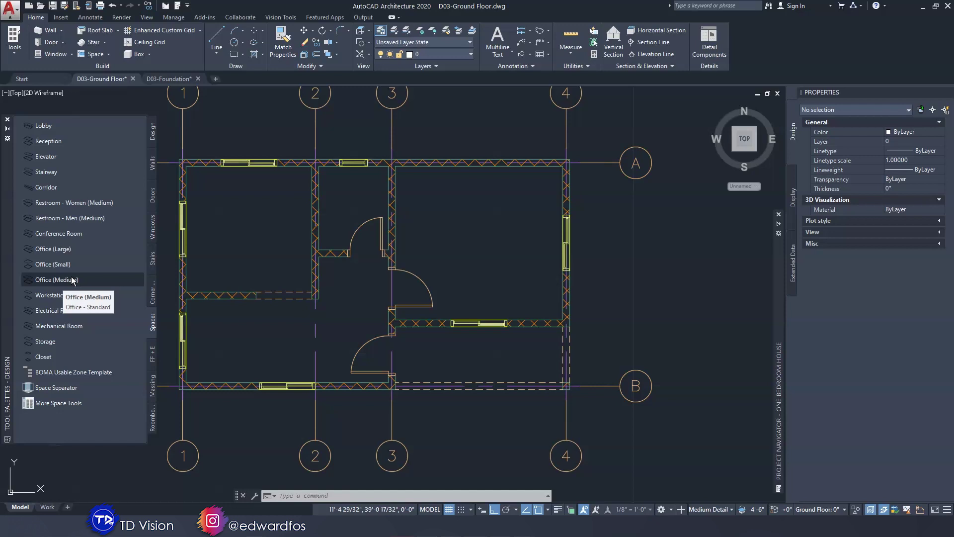
pyautogui.click(65, 142)
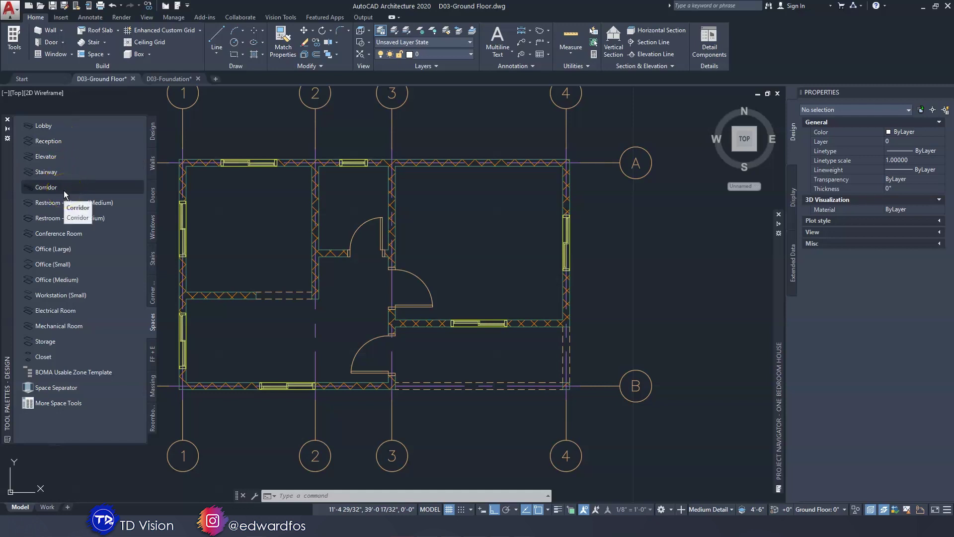
pyautogui.click(152, 133)
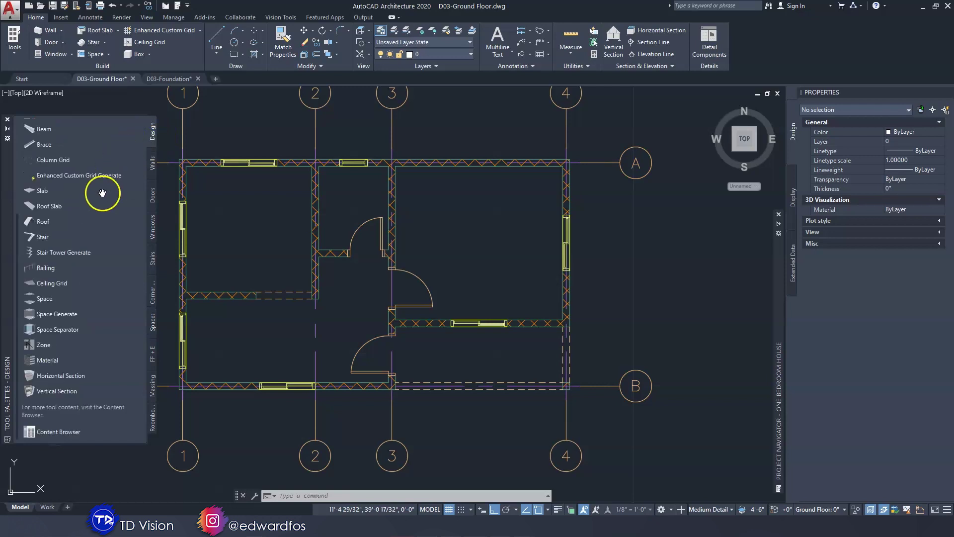
pyautogui.click(58, 315)
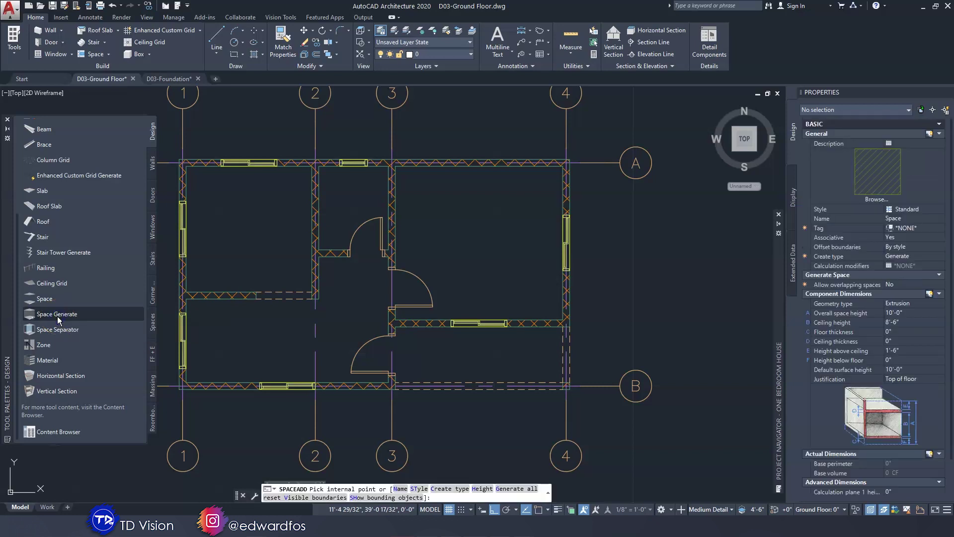
pyautogui.click(9, 130)
pyautogui.scroll(3, 213, 193)
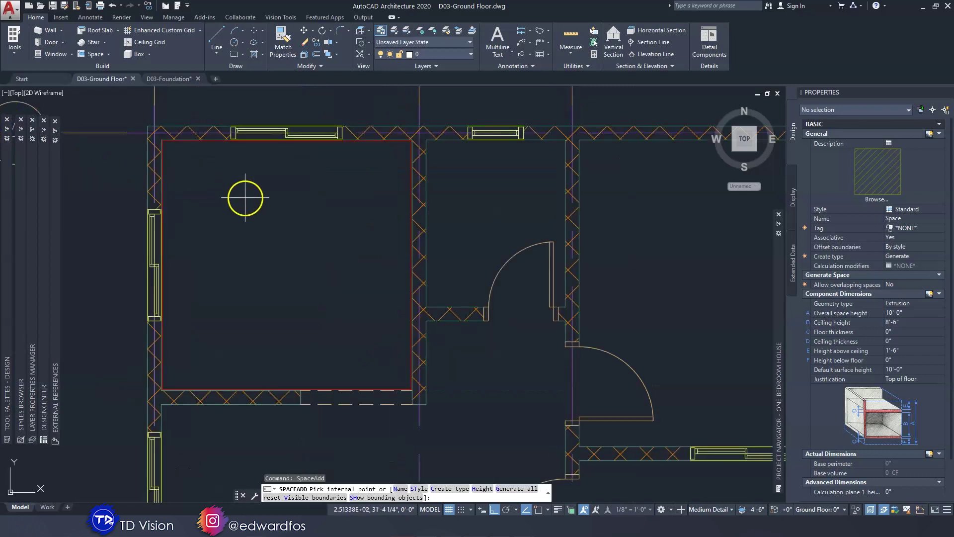
pyautogui.moveTo(304, 231); pyautogui.dragTo(313, 247, button='middle')
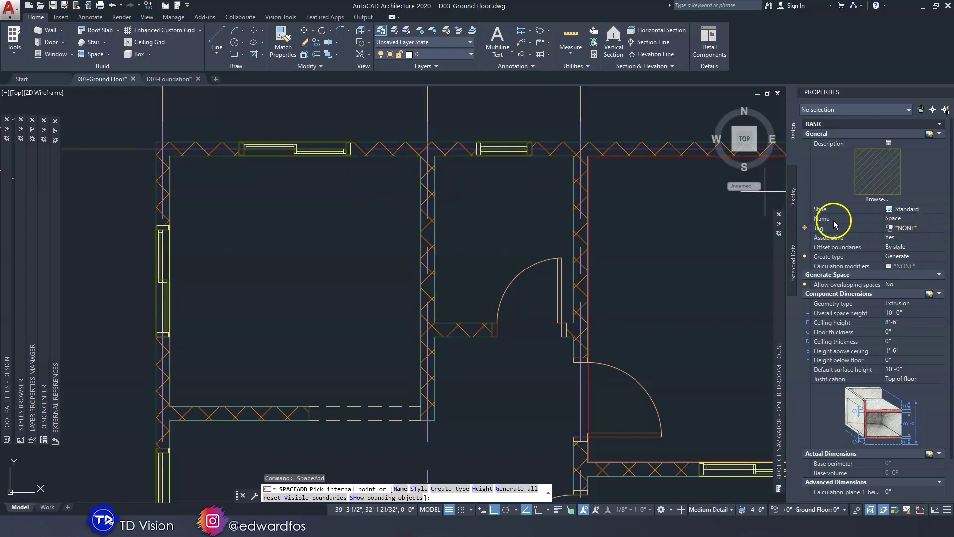
pyautogui.click(918, 219)
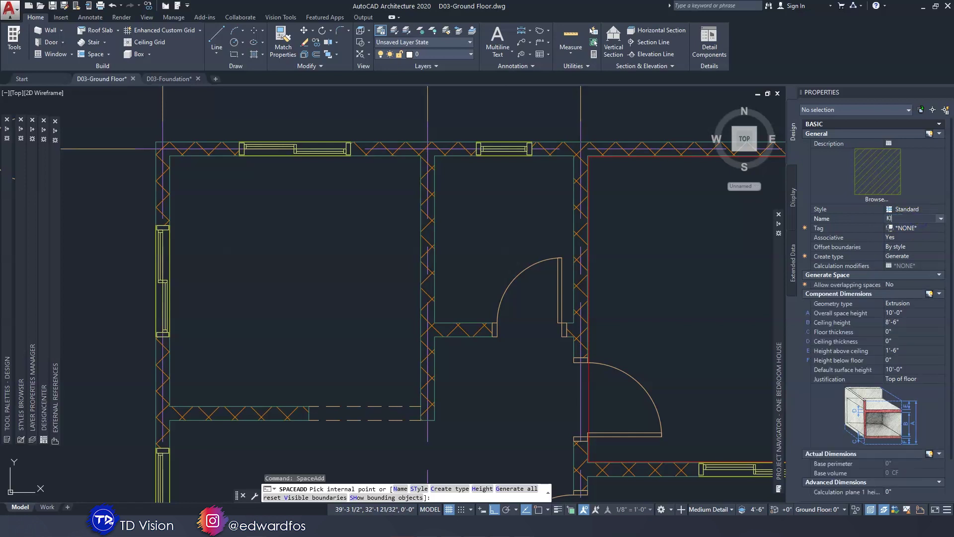
pyautogui.click(917, 225)
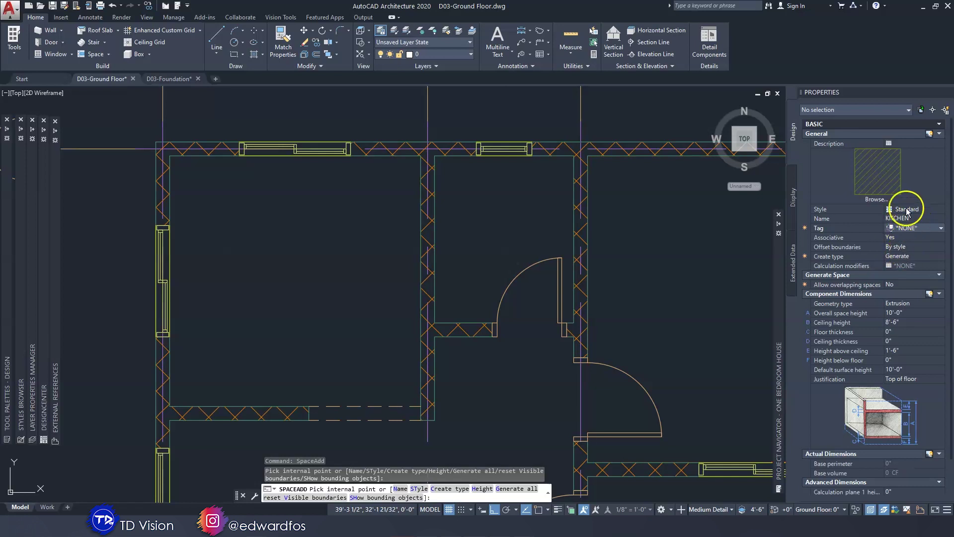
pyautogui.scroll(-1, 879, 276)
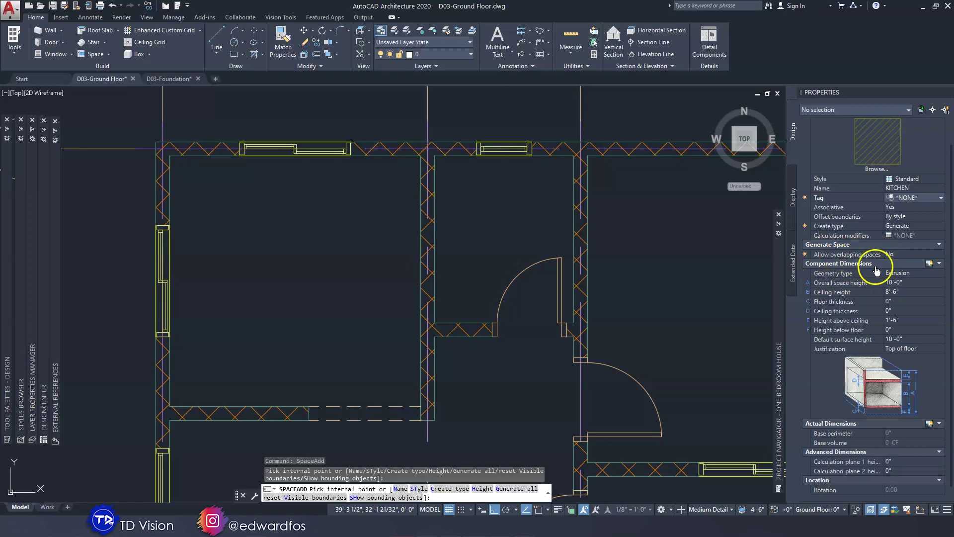
pyautogui.scroll(-2, 884, 272)
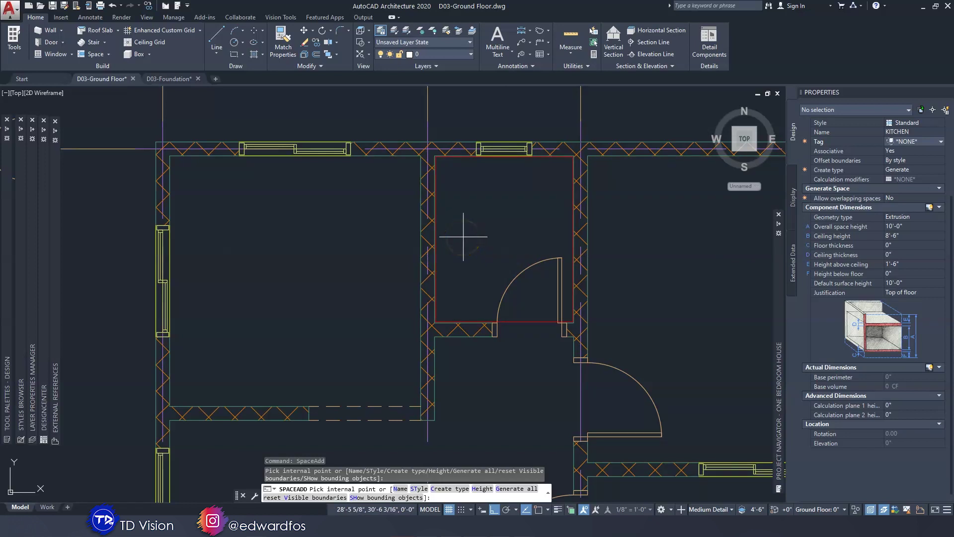
# Step: Generate the KITCHEN space in the upper-left room and BATHROOM in the small room
pyautogui.scroll(-3, 463, 237)
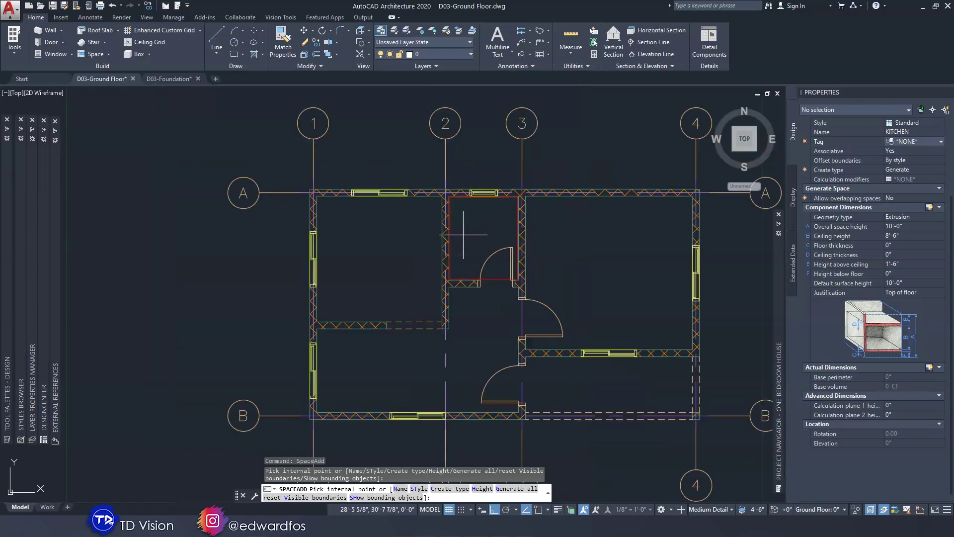
pyautogui.click(387, 242)
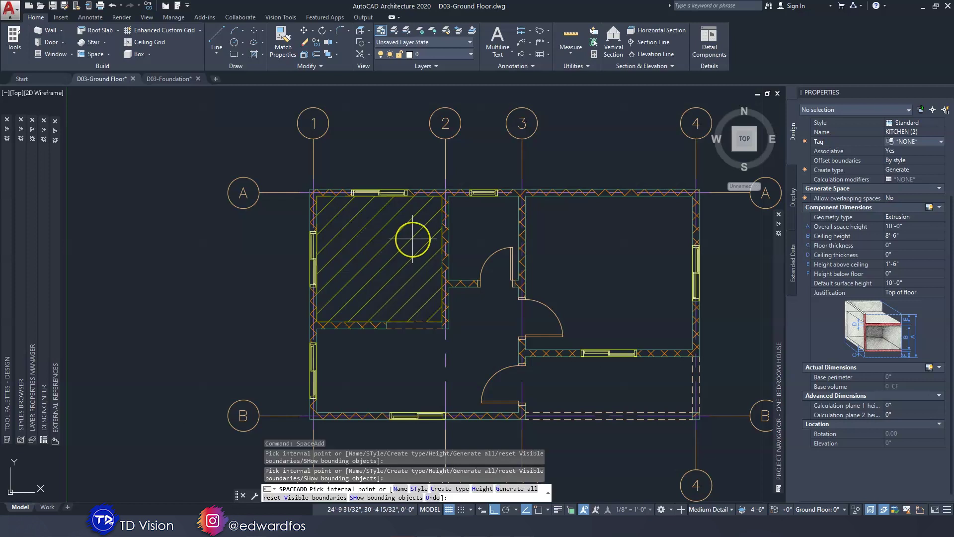
pyautogui.scroll(3, 412, 239)
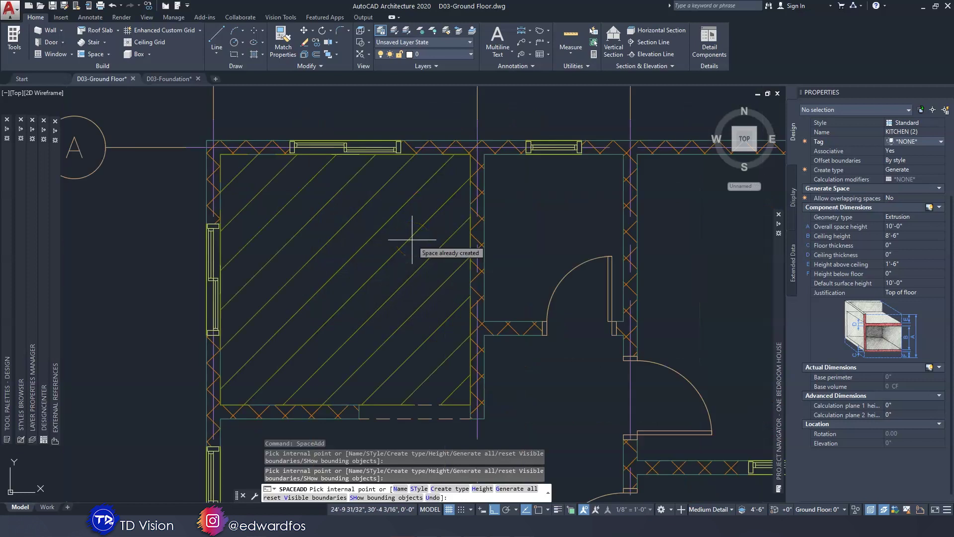
pyautogui.moveTo(410, 239); pyautogui.dragTo(313, 217, button='middle')
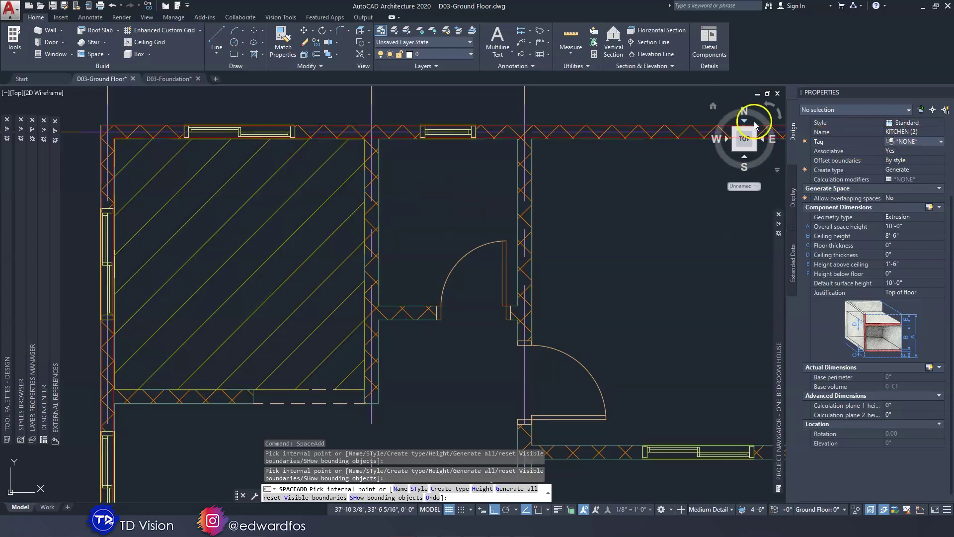
pyautogui.click(925, 132)
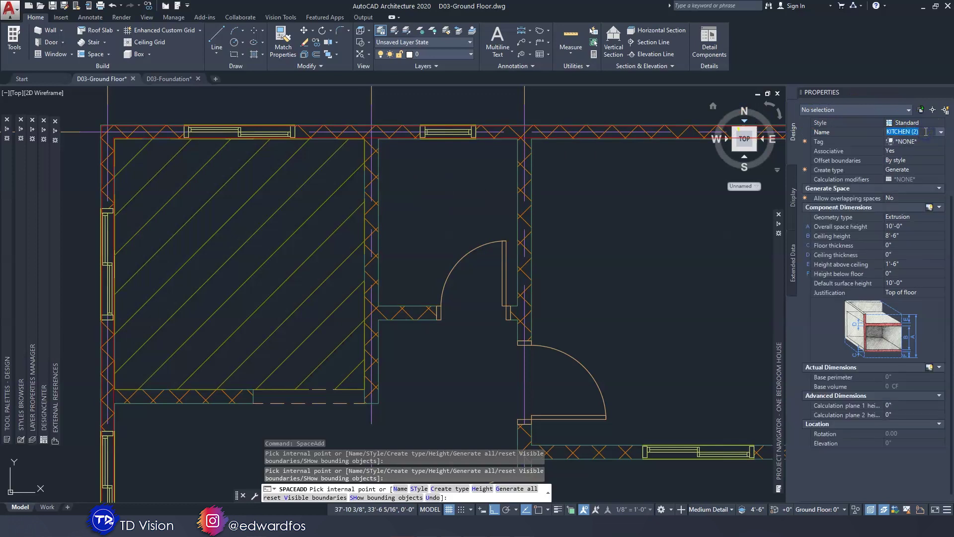
pyautogui.write('BATHROOM')
pyautogui.press('Return')
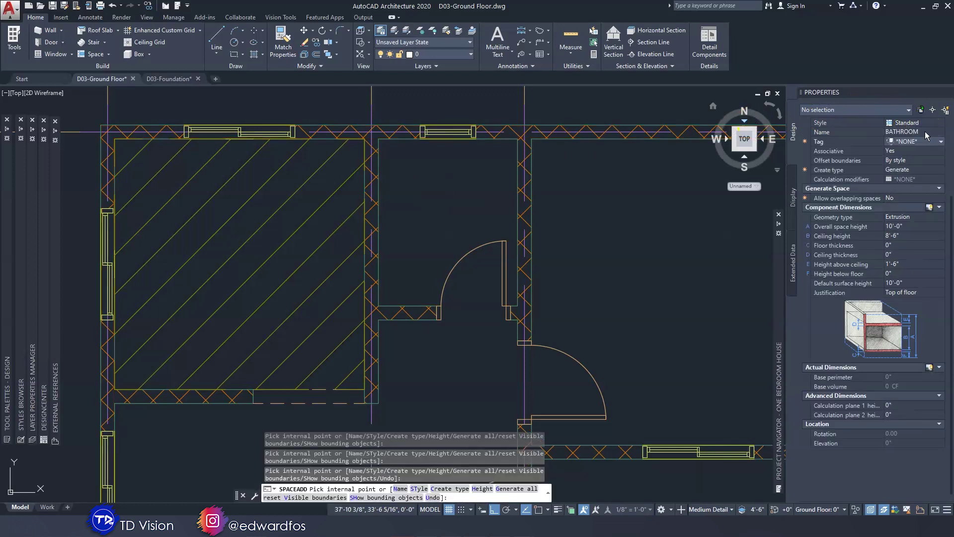
pyautogui.click(450, 205)
pyautogui.moveTo(450, 205); pyautogui.dragTo(154, 174, button='middle')
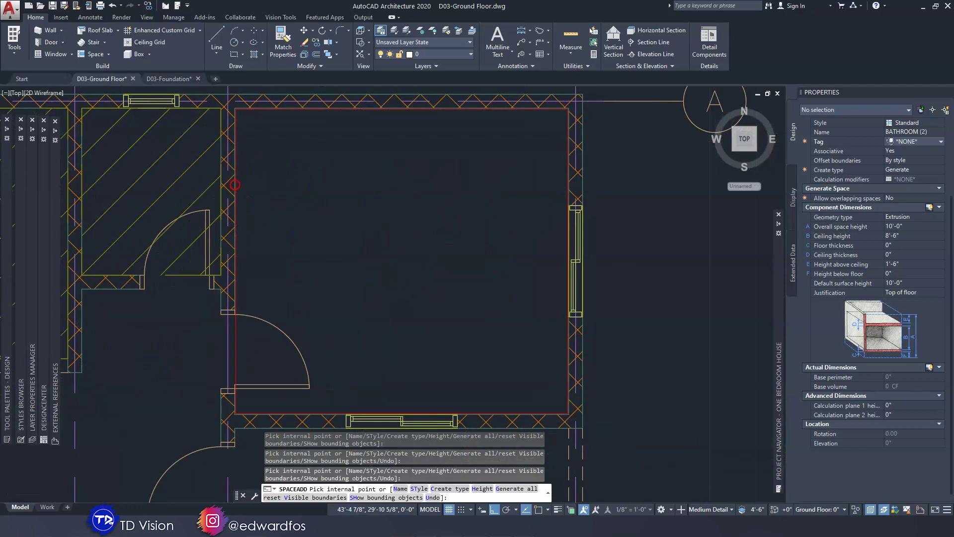
# Step: Generate the BEDROOM space in the large room and LIVING in the lower-left room
pyautogui.click(914, 131)
pyautogui.write('BEDROOM')
pyautogui.press('Return')
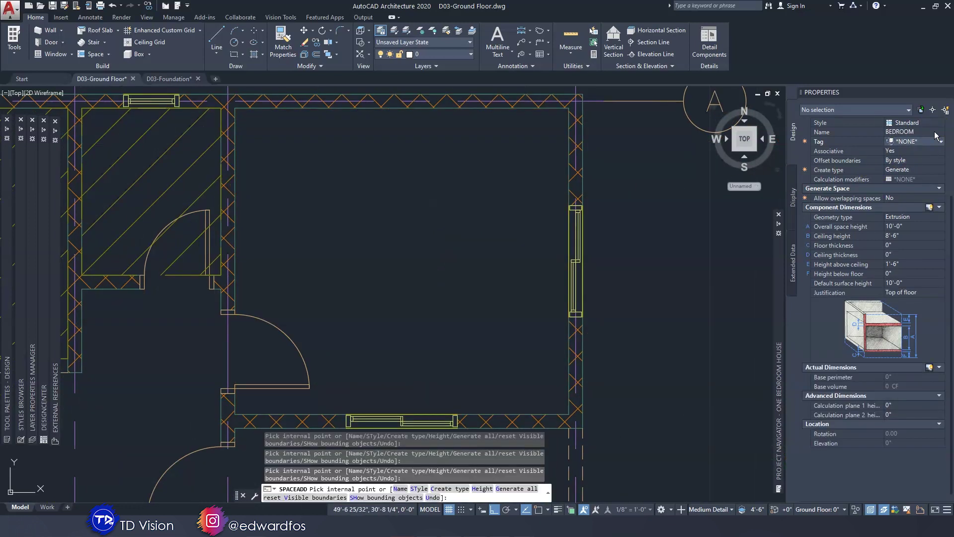
pyautogui.click(488, 181)
pyautogui.scroll(-6, 488, 181)
pyautogui.scroll(3, 525, 154)
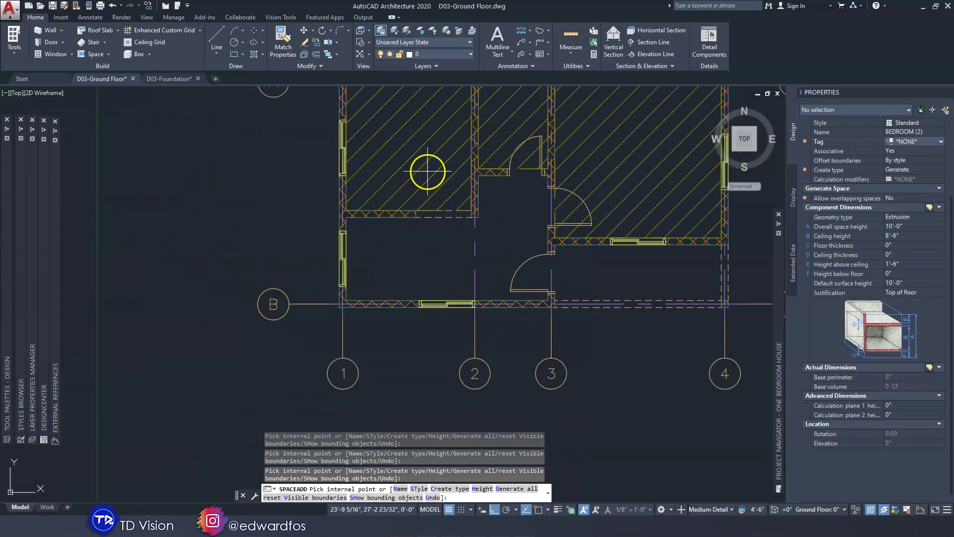
pyautogui.click(936, 132)
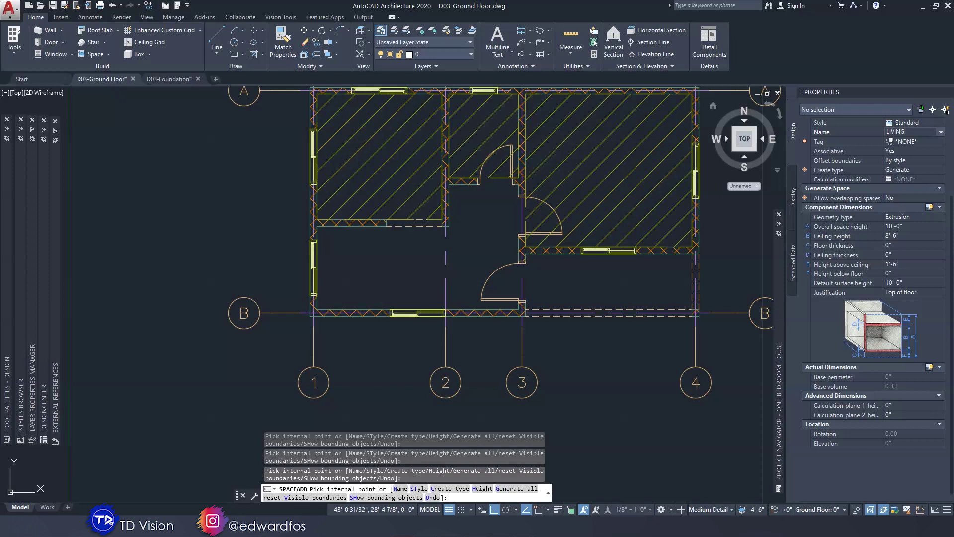
pyautogui.write('LIVING')
pyautogui.press('Return')
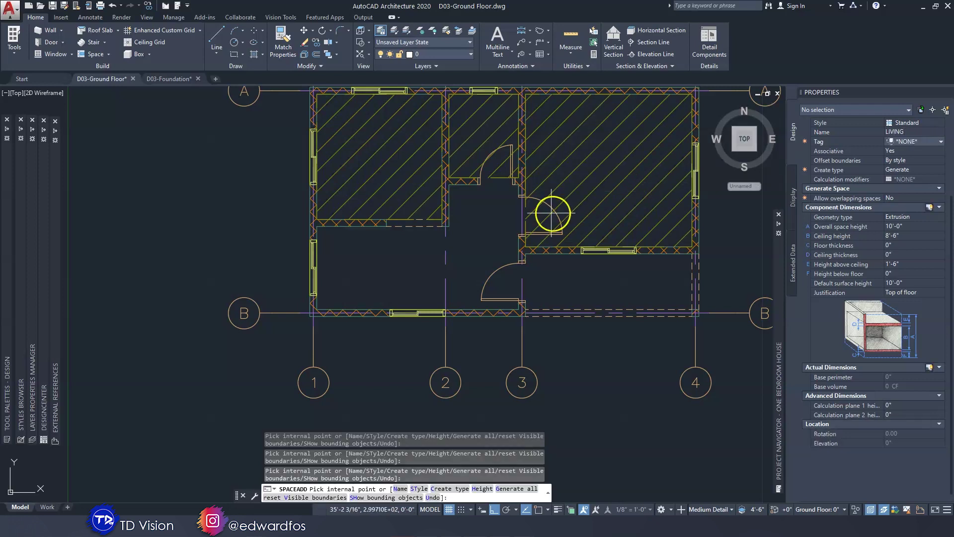
pyautogui.click(404, 265)
pyautogui.moveTo(682, 251); pyautogui.dragTo(506, 250, button='middle')
pyautogui.click(906, 143)
# Step: Generate the PORCH space in the lower-right room and finish adding spaces
pyautogui.click(923, 131)
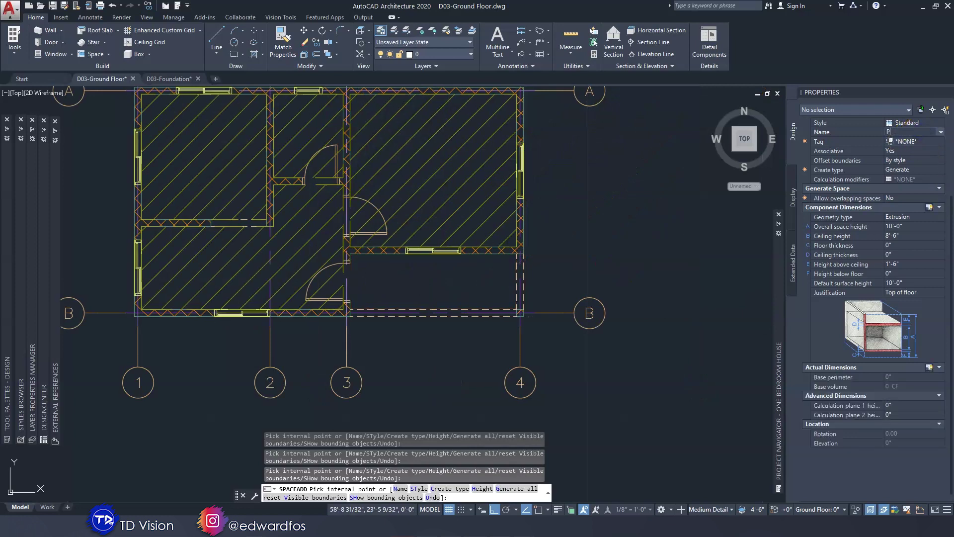
pyautogui.write('PORCH')
pyautogui.press('Return')
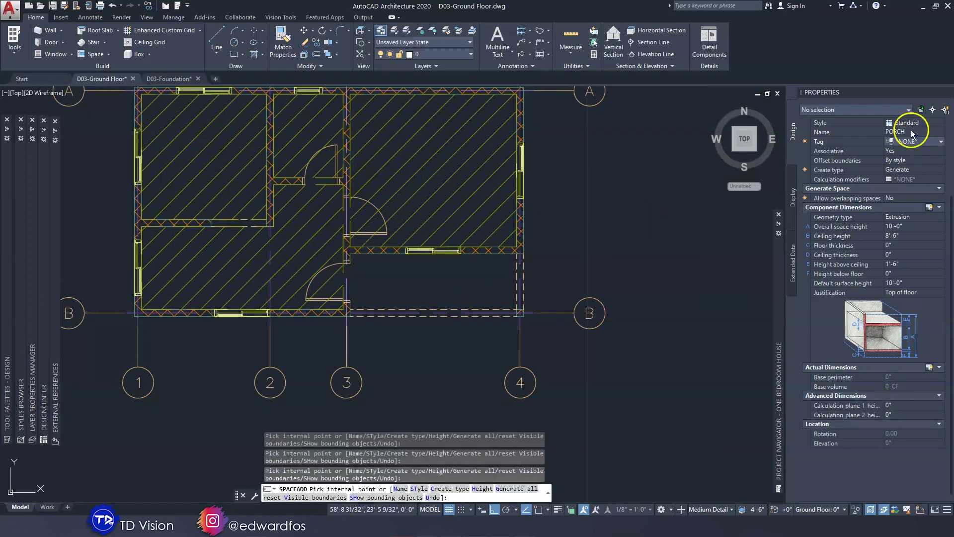
pyautogui.click(391, 275)
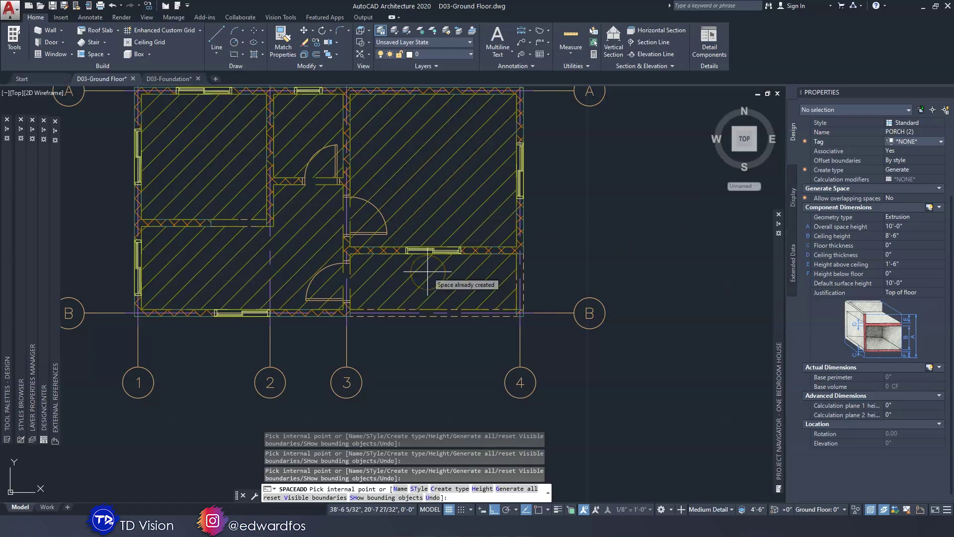
pyautogui.moveTo(427, 273); pyautogui.dragTo(472, 306, button='middle')
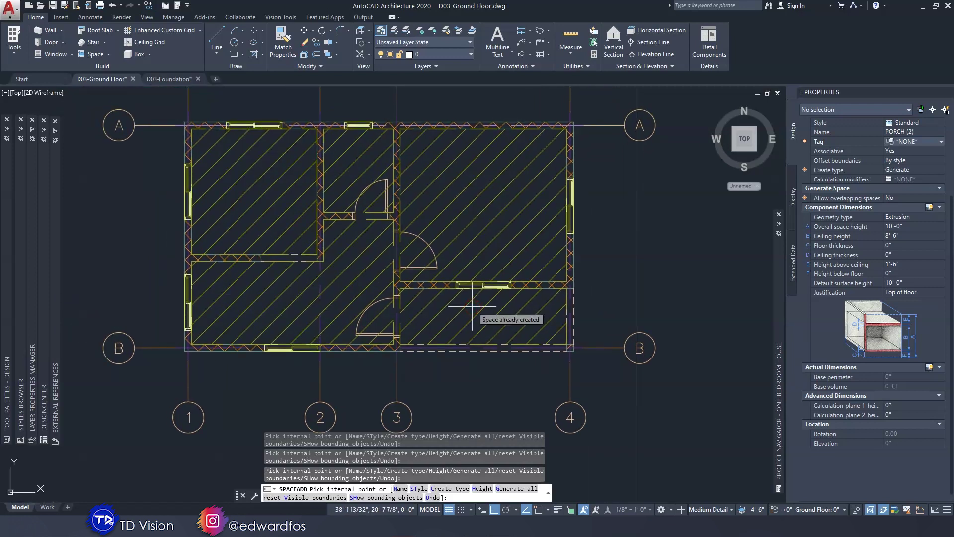
pyautogui.press('Return')
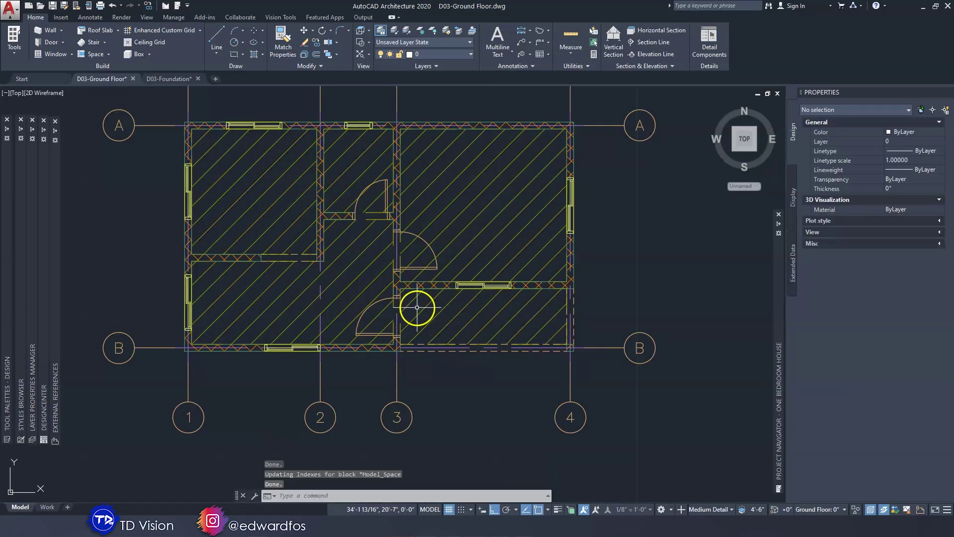
# Step: View the house from the south-west in X-Ray style, orbited to a closer angle
pyautogui.scroll(3, 428, 305)
pyautogui.scroll(-4, 429, 305)
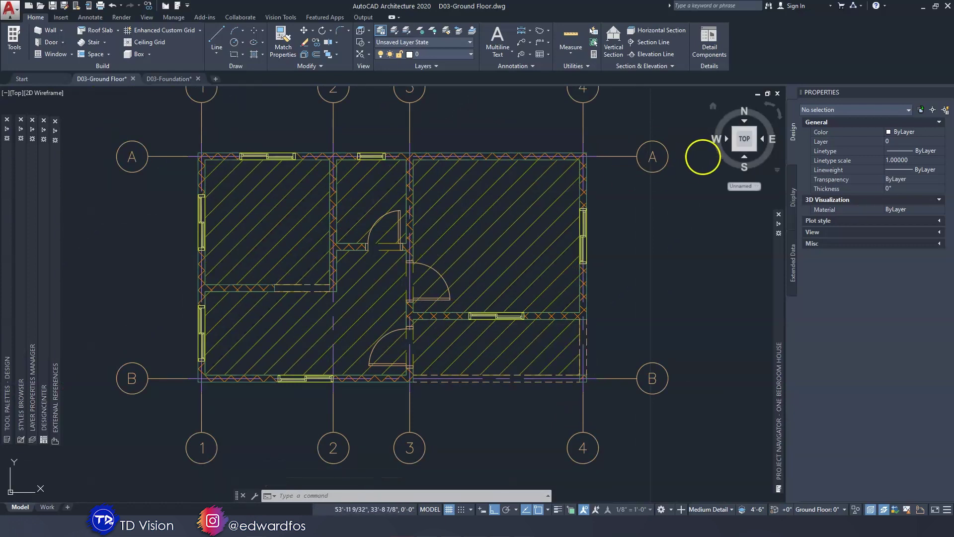
pyautogui.click(735, 151)
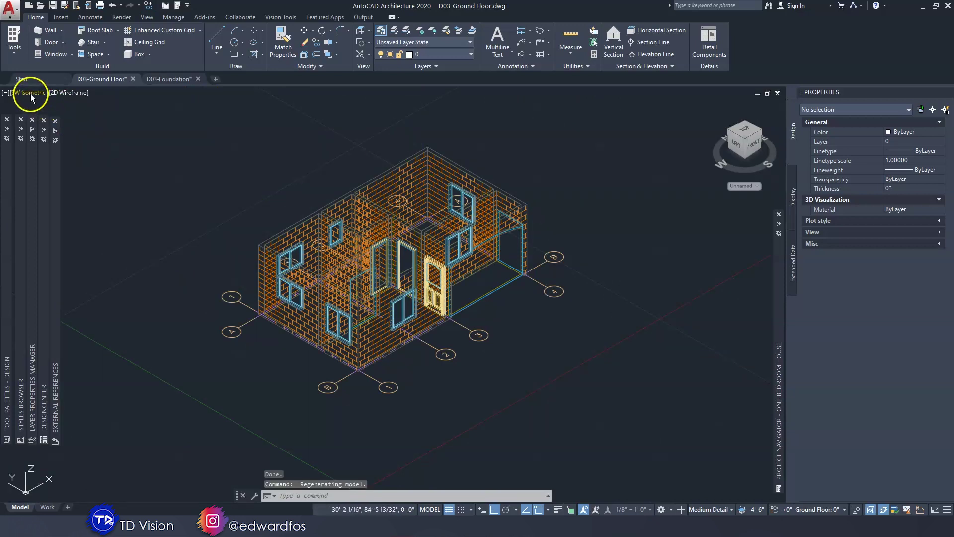
pyautogui.click(31, 94)
pyautogui.click(70, 94)
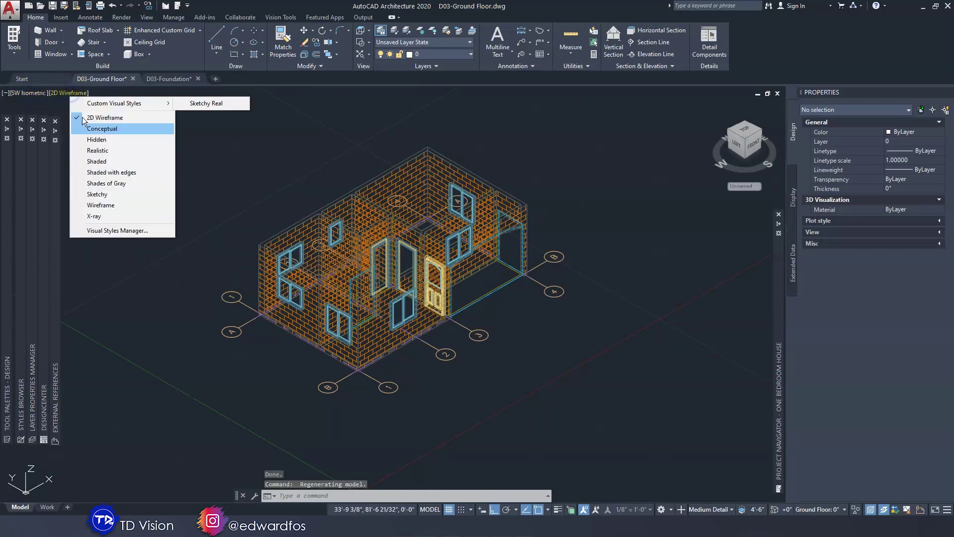
pyautogui.click(99, 218)
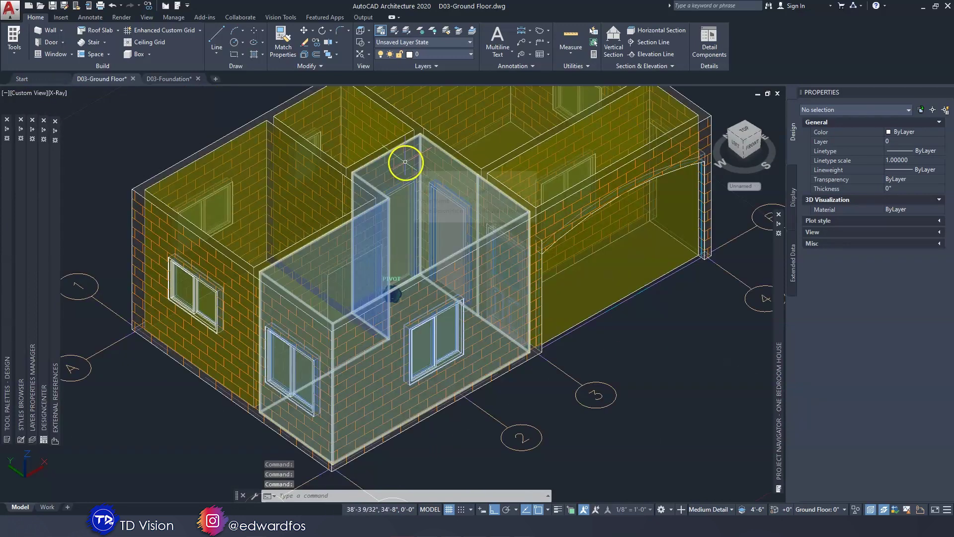
pyautogui.keyDown('shift'); pyautogui.moveTo(405, 161); pyautogui.dragTo(396, 246, button='middle'); pyautogui.keyUp('shift')
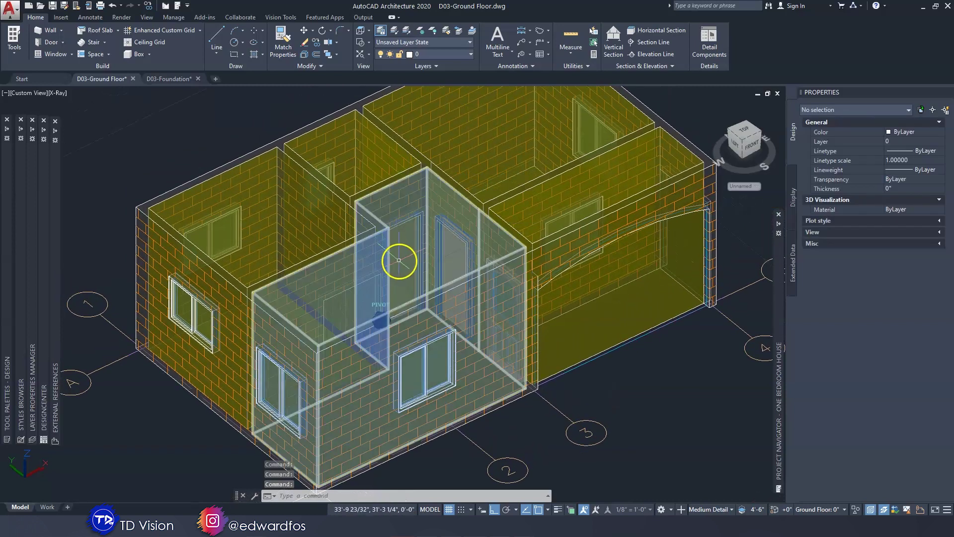
# Step: Select the BEDROOM space and review its 12'-0" by 11'-0", 132 SF, 1122 CF properties and Extended Data
pyautogui.click(397, 263)
pyautogui.click(283, 219)
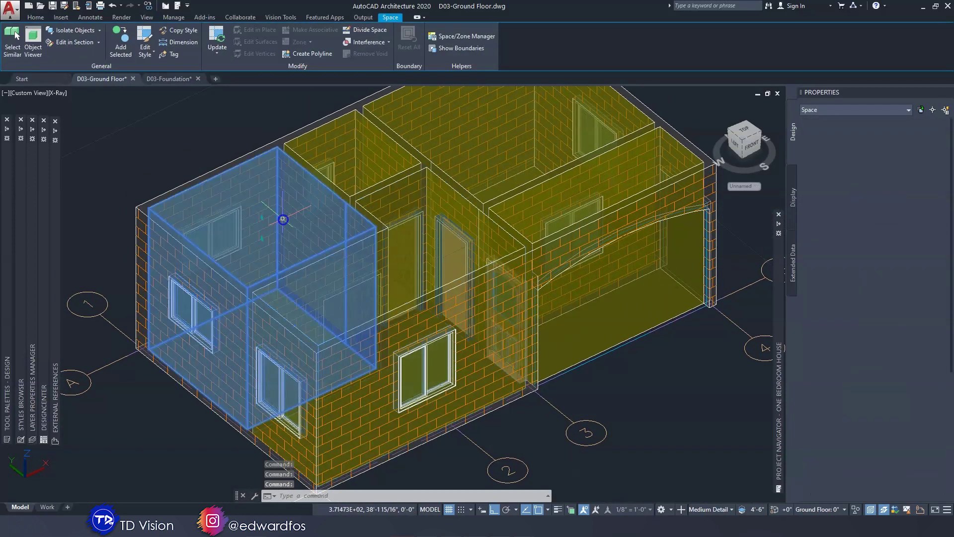
pyautogui.click(355, 166)
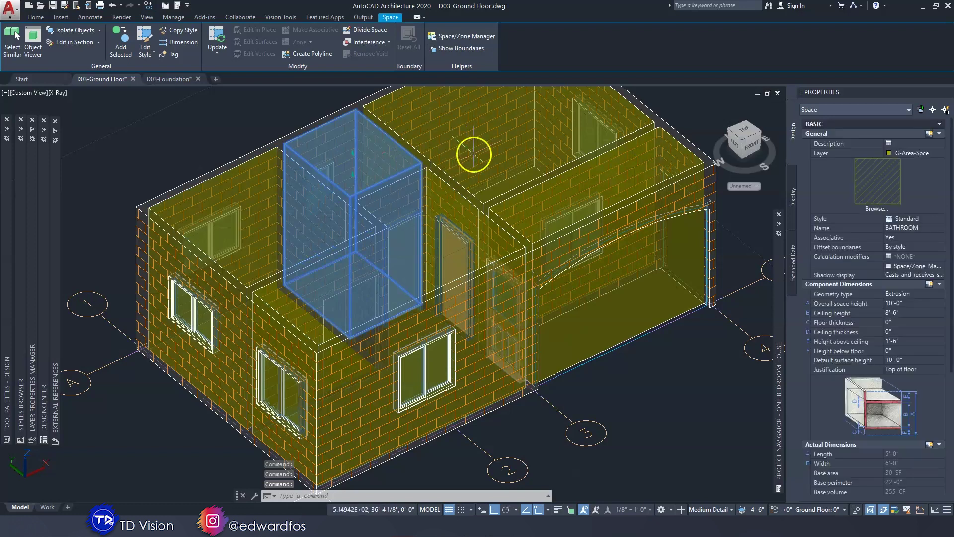
pyautogui.click(473, 153)
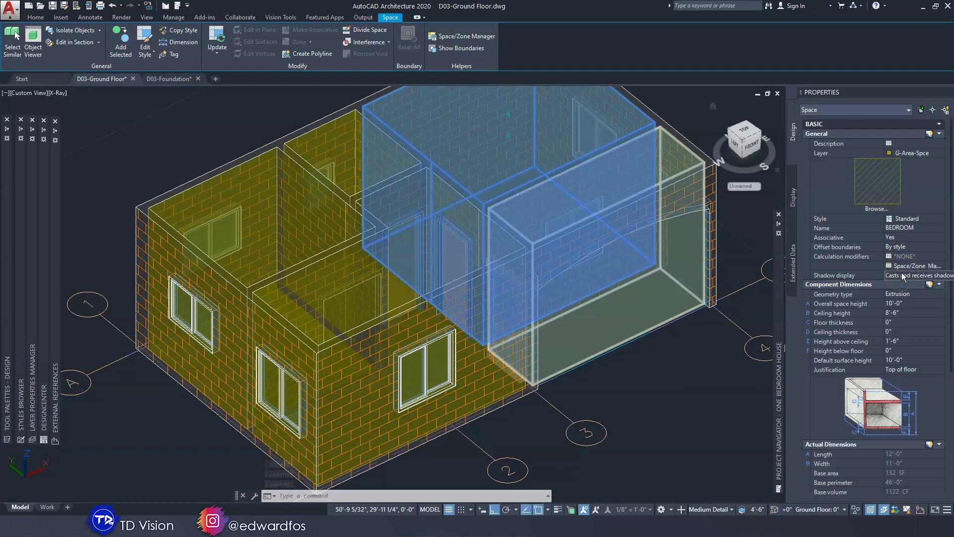
pyautogui.scroll(-5, 826, 320)
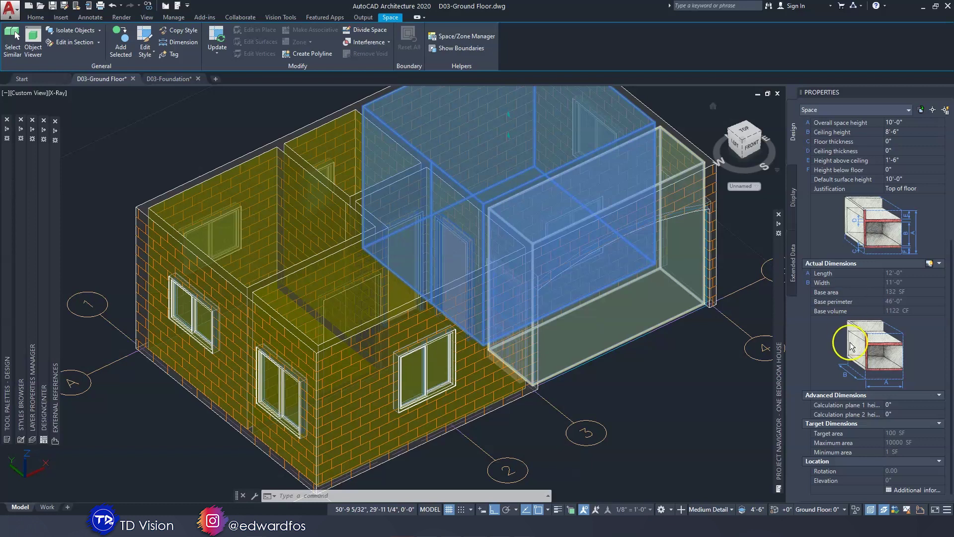
pyautogui.click(793, 265)
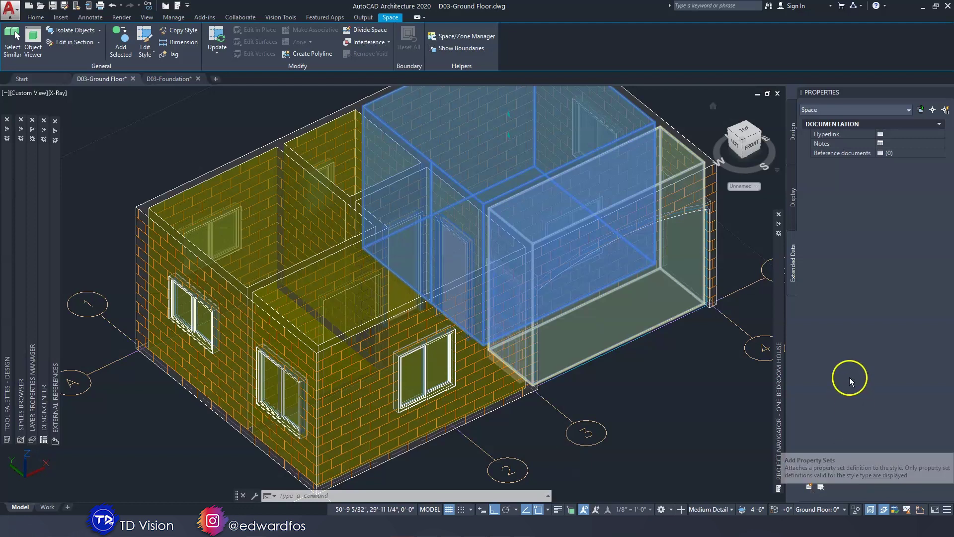
pyautogui.click(794, 133)
pyautogui.scroll(-5, 875, 285)
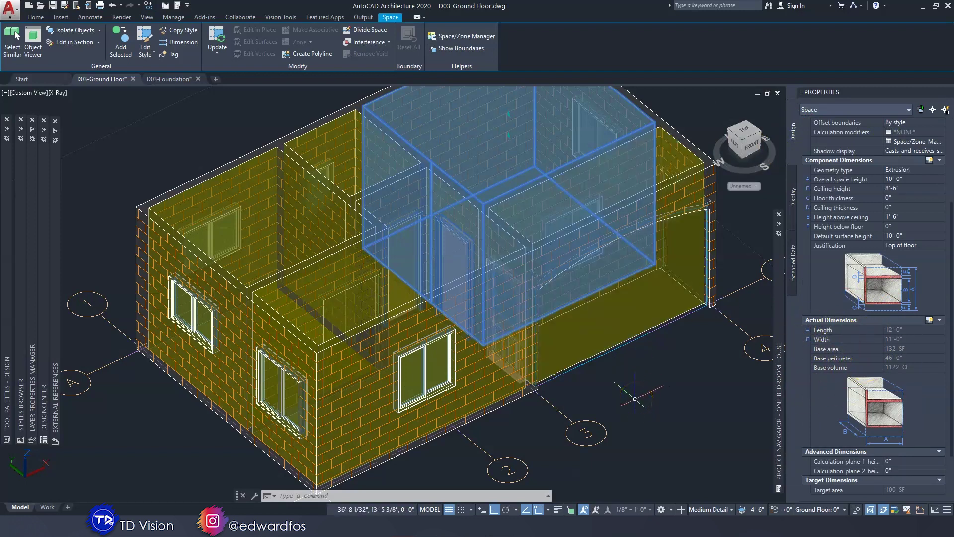
# Step: Select all spaces similar to PORCH and isolate them, hiding walls and openings
pyautogui.press('Escape')
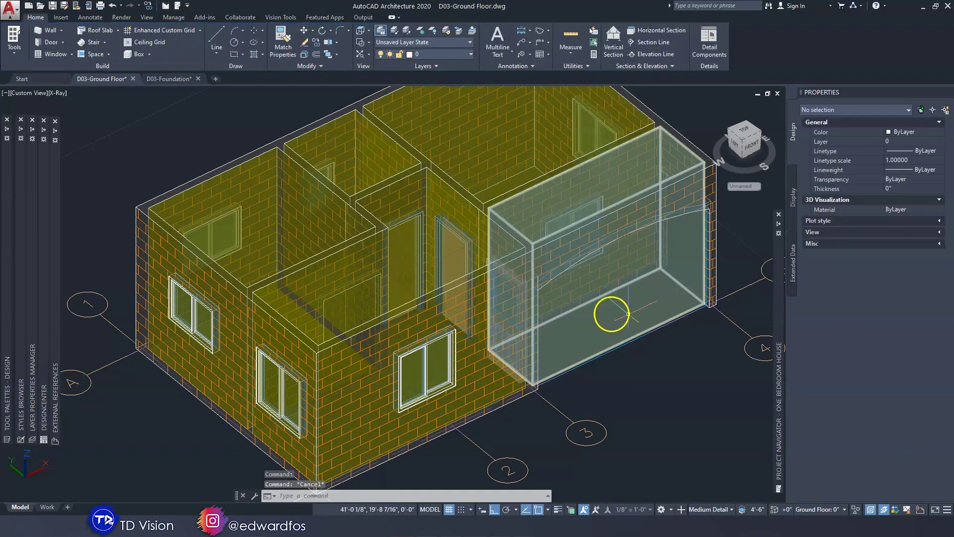
pyautogui.click(597, 318)
pyautogui.rightClick(598, 318)
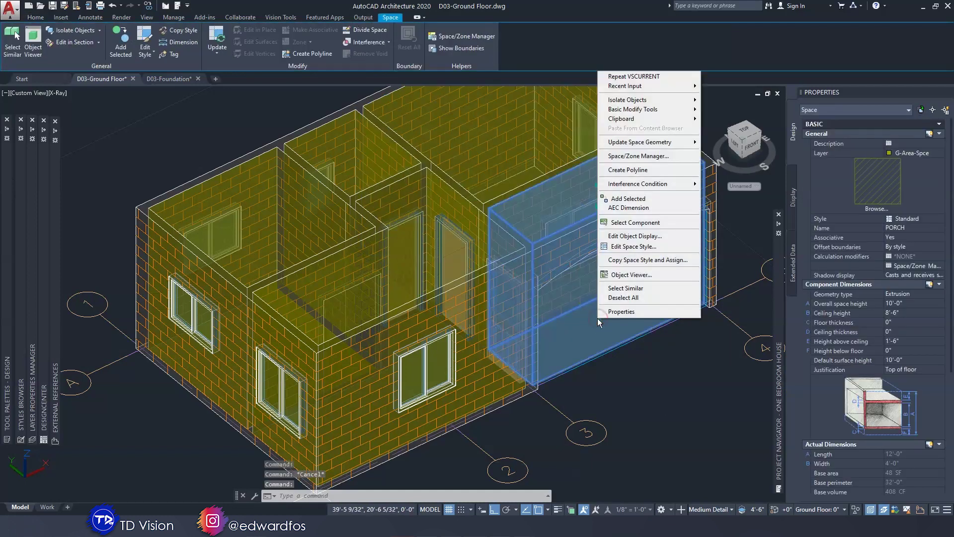
pyautogui.click(634, 250)
pyautogui.click(625, 288)
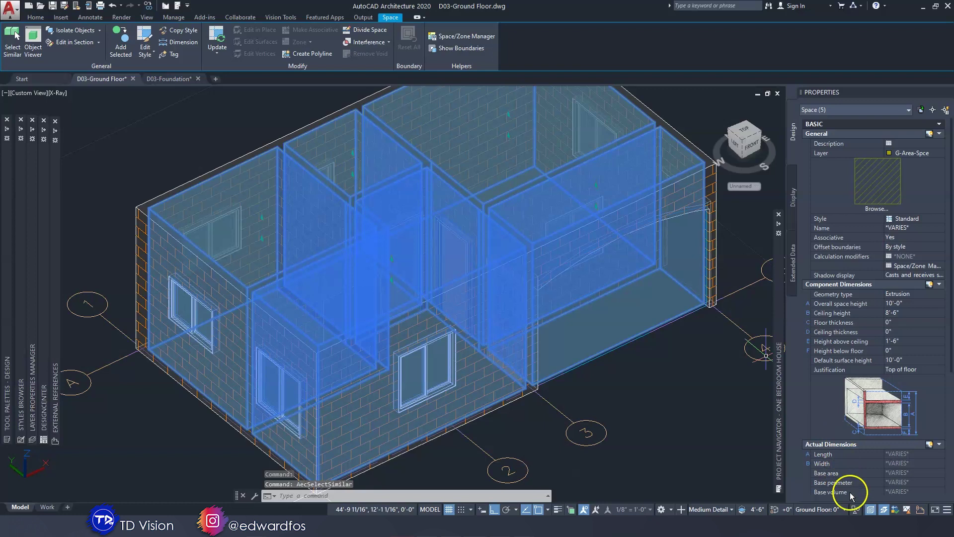
pyautogui.click(855, 510)
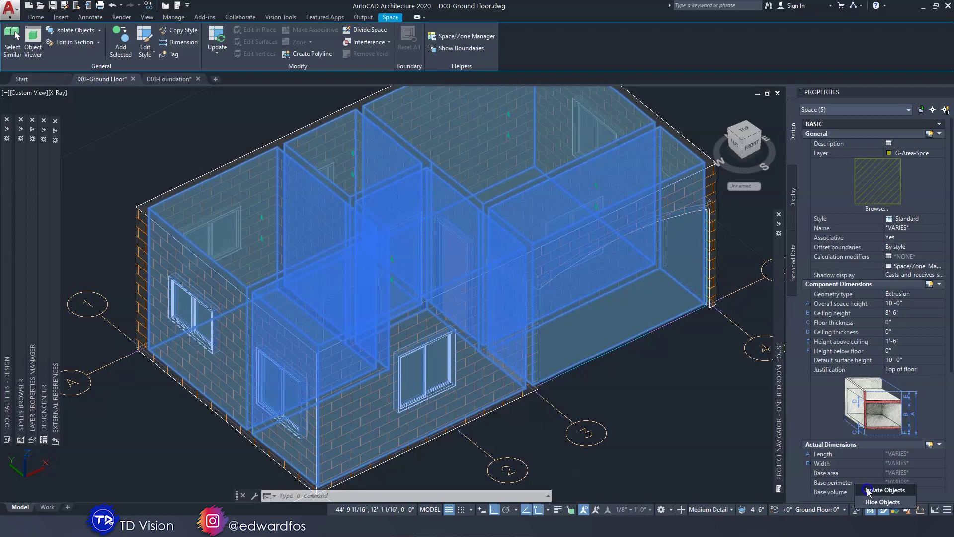
pyautogui.click(867, 491)
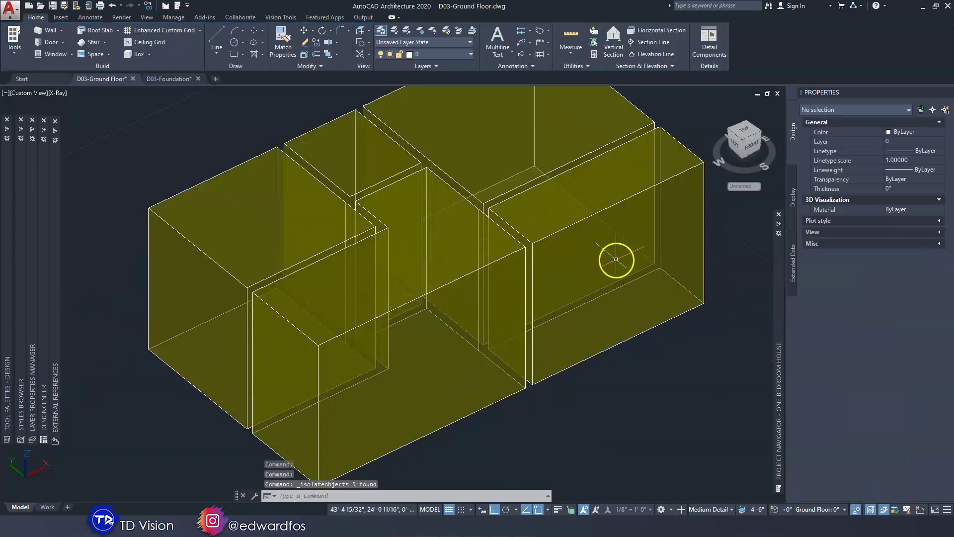
# Step: Orbit the isolated spaces and select LIVING to show its 14'-6" by 9'-0", 102 SF properties
pyautogui.keyDown('shift'); pyautogui.moveTo(644, 335); pyautogui.dragTo(670, 359, button='middle'); pyautogui.keyUp('shift')
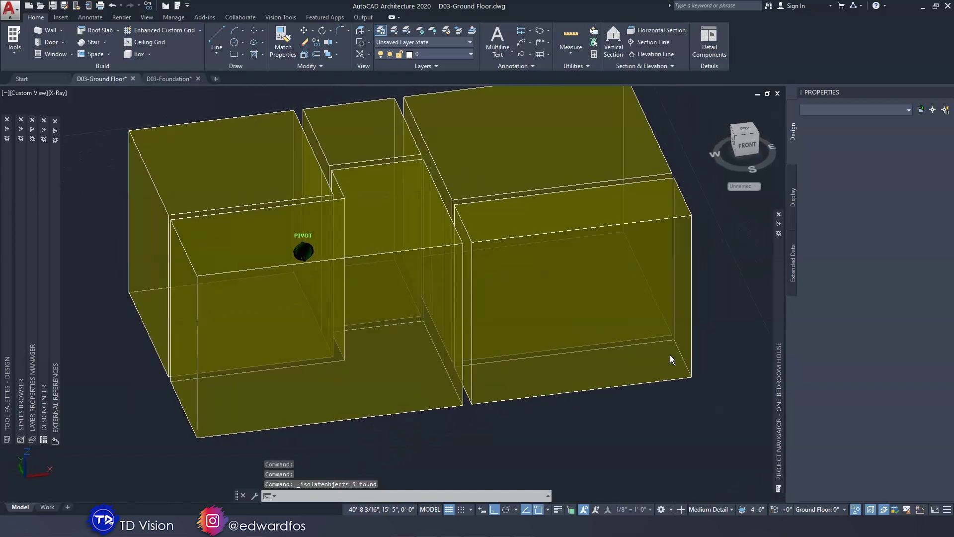
pyautogui.keyDown('shift'); pyautogui.moveTo(670, 354); pyautogui.dragTo(569, 326, button='middle'); pyautogui.keyUp('shift')
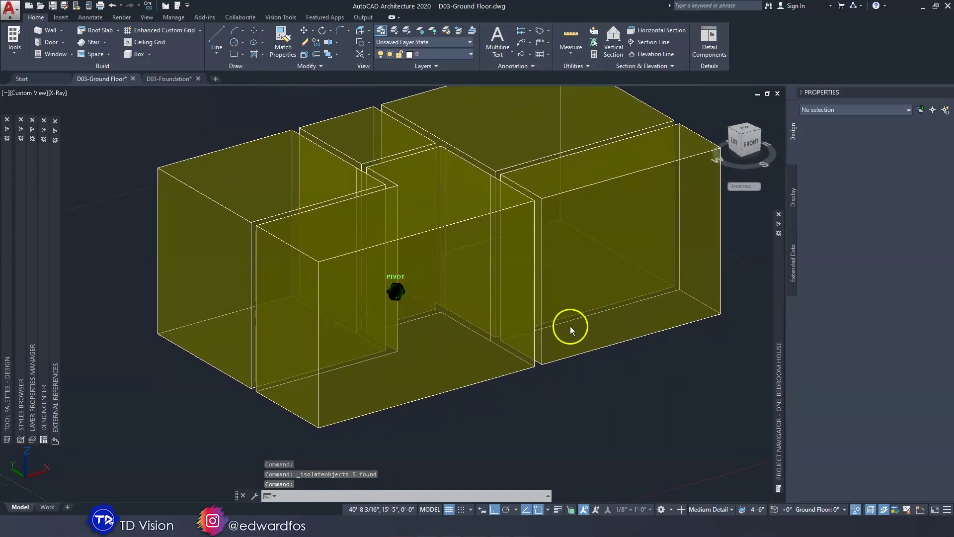
pyautogui.click(454, 385)
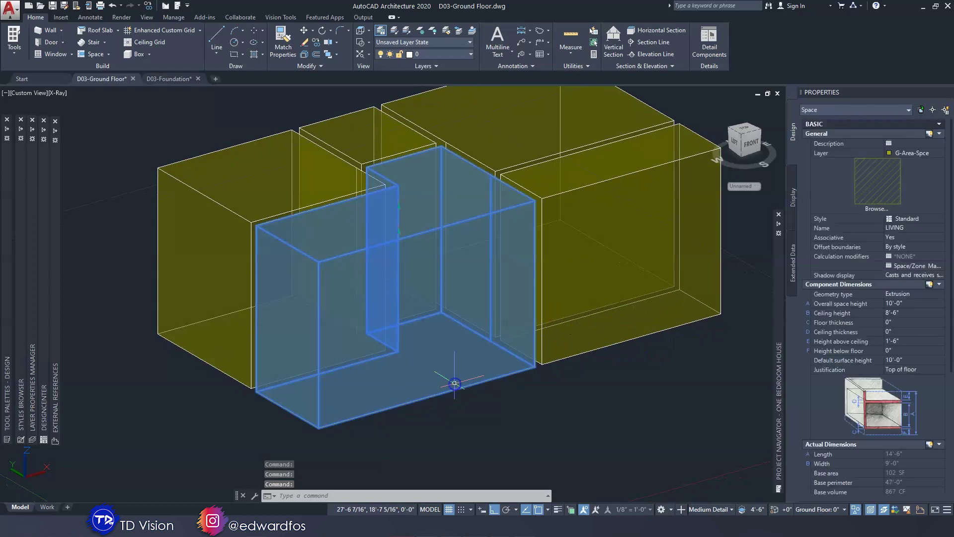
pyautogui.keyDown('shift'); pyautogui.moveTo(458, 291); pyautogui.dragTo(458, 291, button='middle'); pyautogui.keyUp('shift')
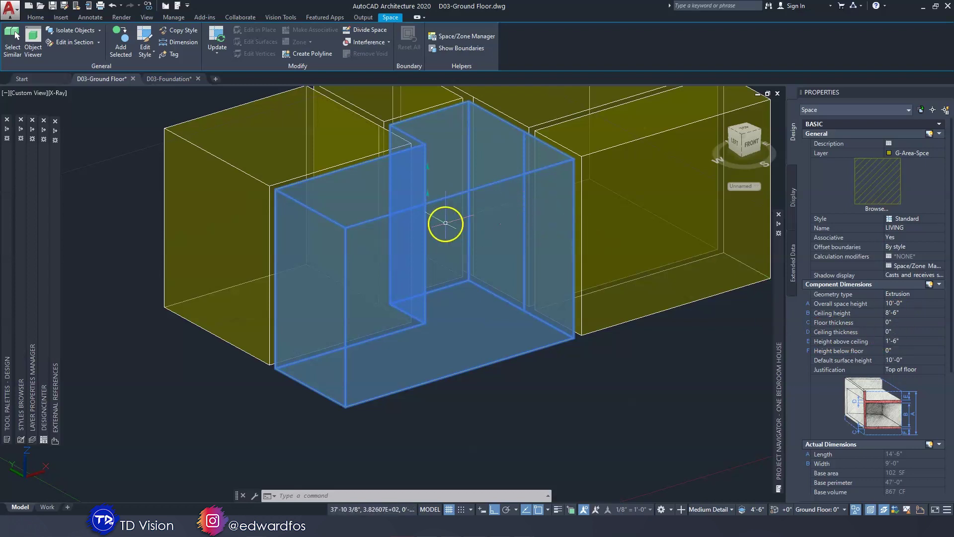
# Step: Give the LIVING space a 2" ceiling thickness, then reselect it
pyautogui.click(903, 350)
pyautogui.click(905, 332)
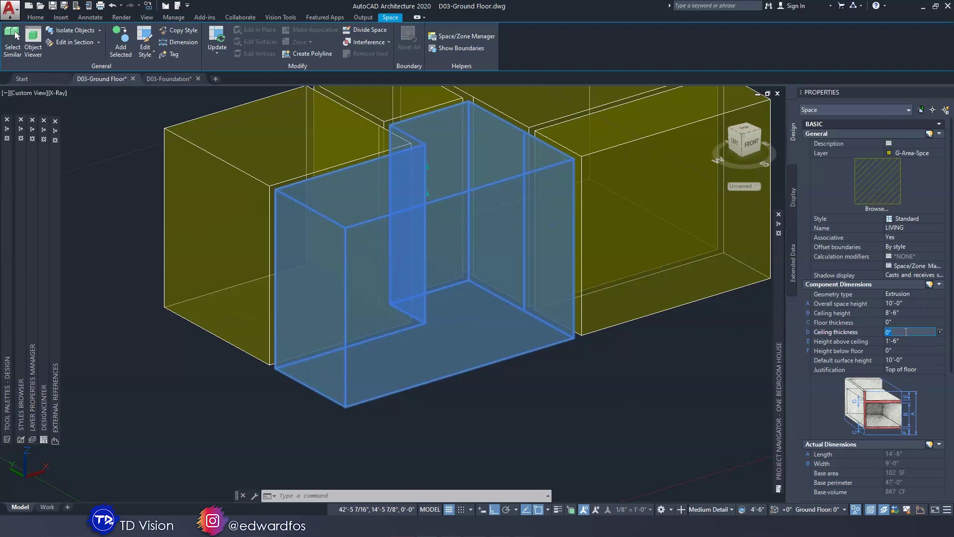
pyautogui.press('Tab')
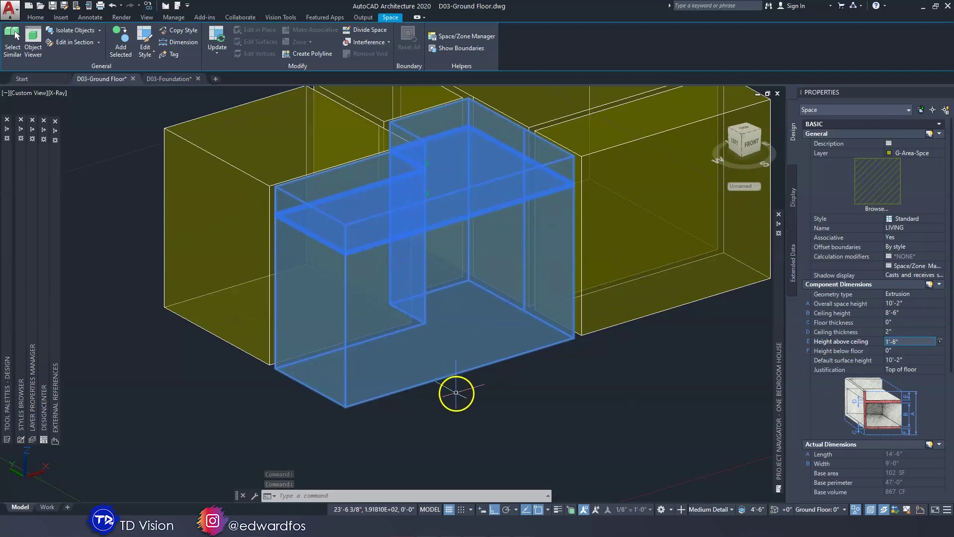
pyautogui.press('Escape')
pyautogui.click(471, 366)
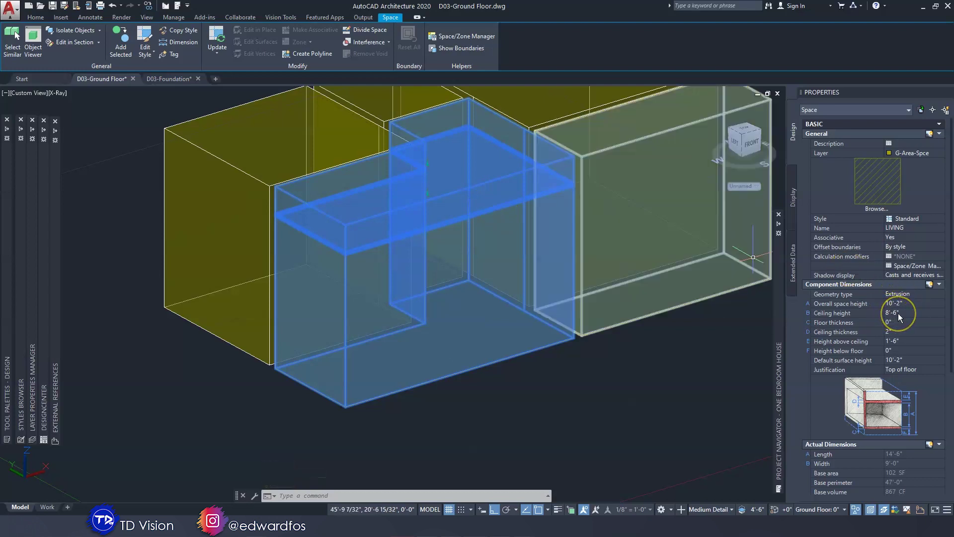
# Step: Set the LIVING space's ceiling height to 9'-0" and default surface height to 10'-0"
pyautogui.click(898, 313)
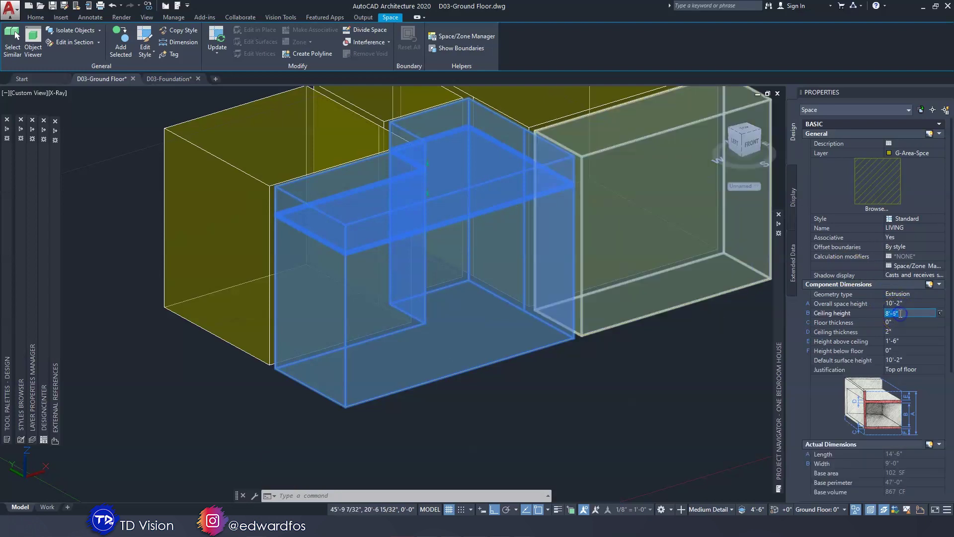
pyautogui.click(893, 313)
pyautogui.write('9')
pyautogui.press('Tab')
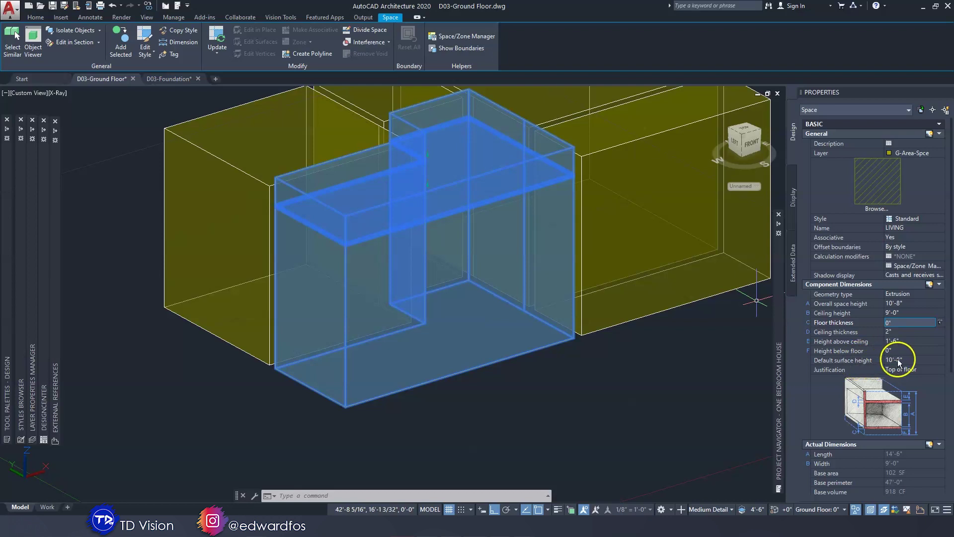
pyautogui.moveTo(848, 363)
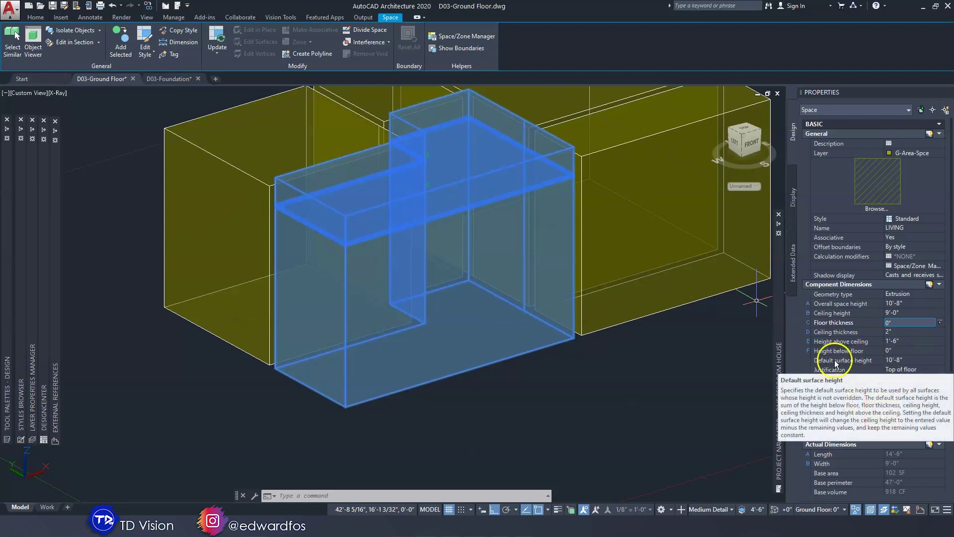
pyautogui.click(901, 361)
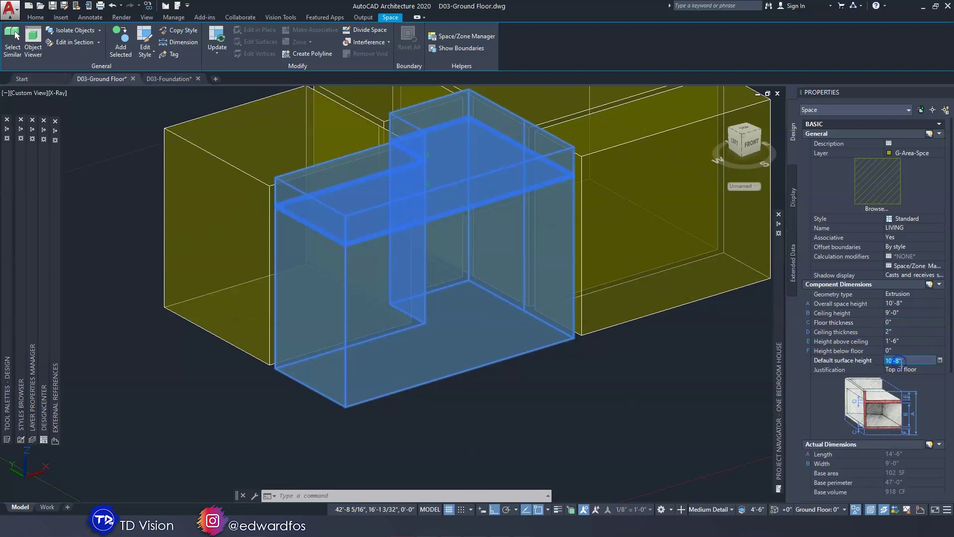
pyautogui.write("10'")
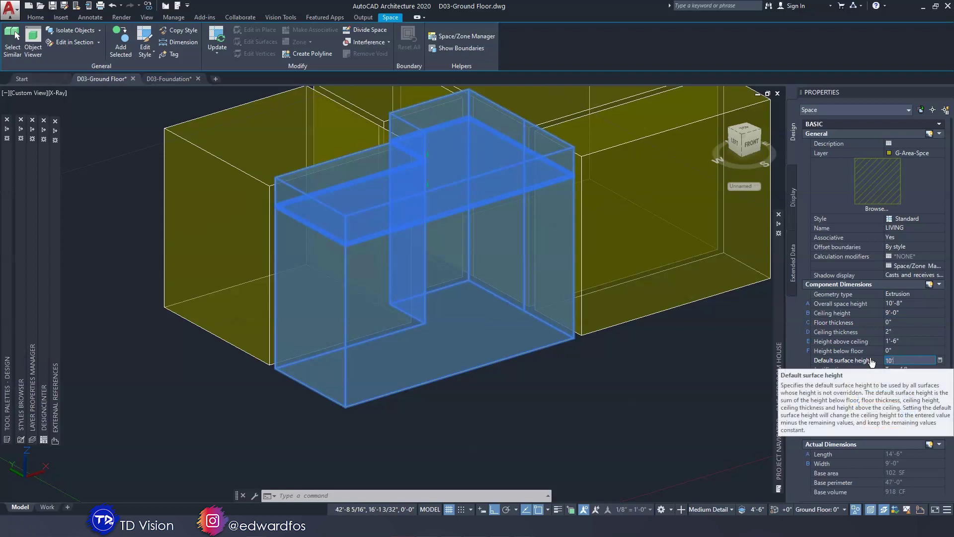
pyautogui.press('Return')
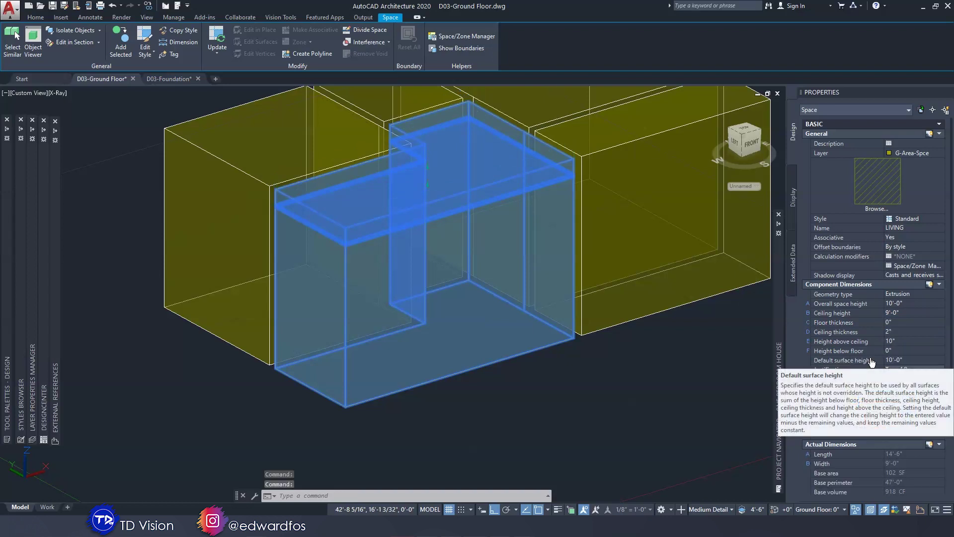
pyautogui.press('Escape')
pyautogui.press('Escape')
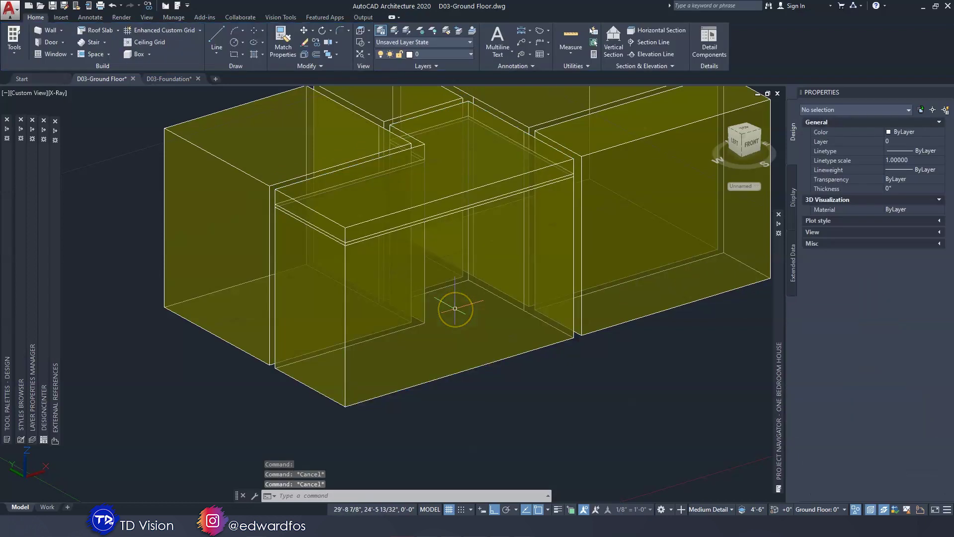
pyautogui.click(471, 313)
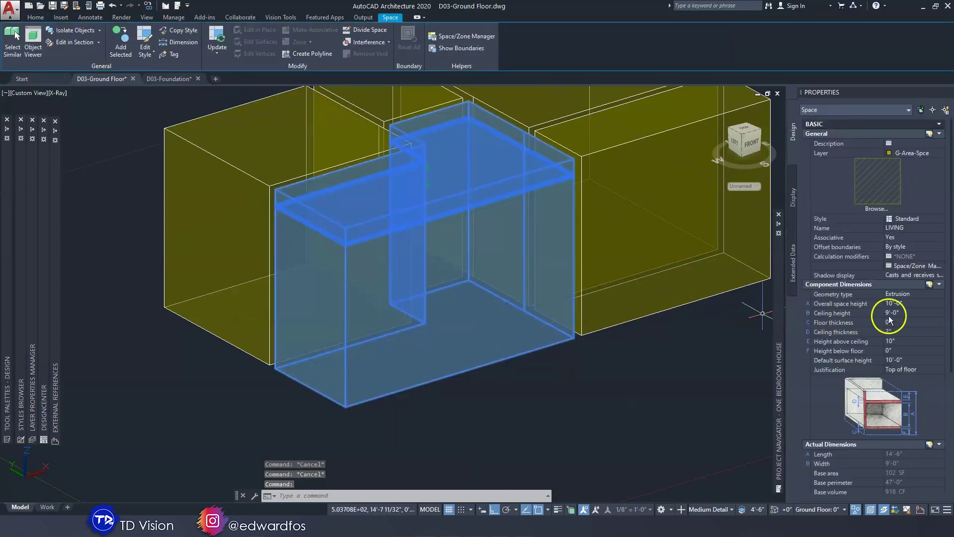
pyautogui.click(902, 321)
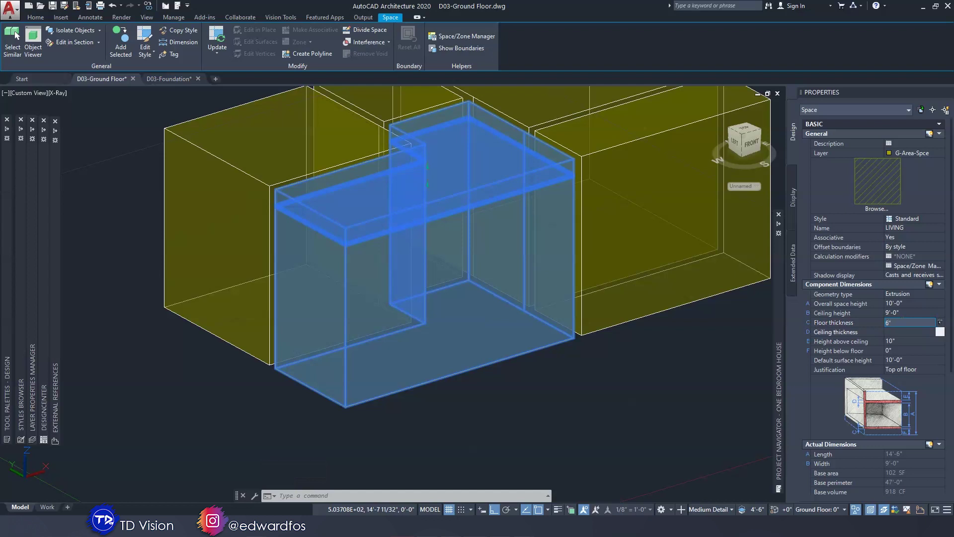
pyautogui.write('6"')
pyautogui.press('Return')
pyautogui.press('Escape')
pyautogui.press('Escape')
pyautogui.keyDown('shift'); pyautogui.moveTo(604, 382); pyautogui.dragTo(546, 376, button='middle'); pyautogui.keyUp('shift')
pyautogui.click(530, 358)
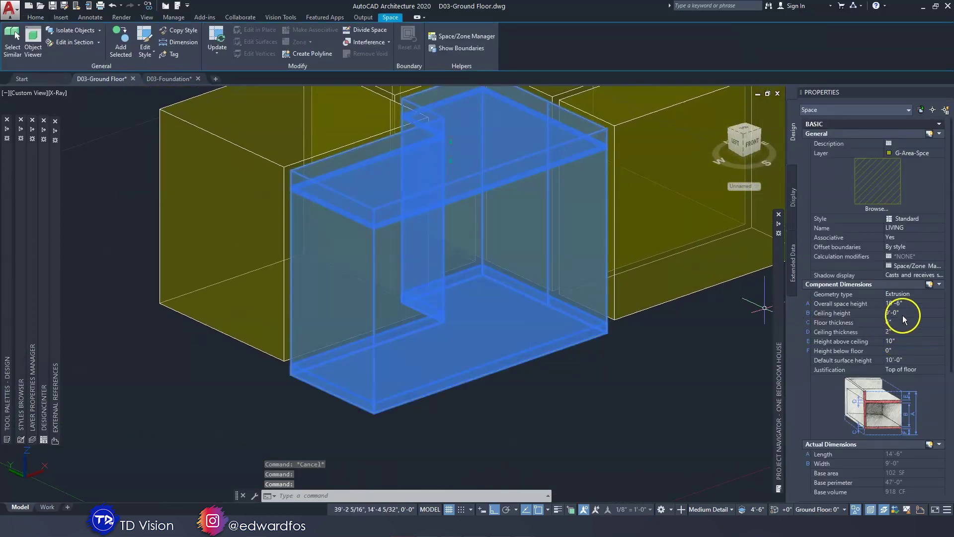
pyautogui.click(903, 322)
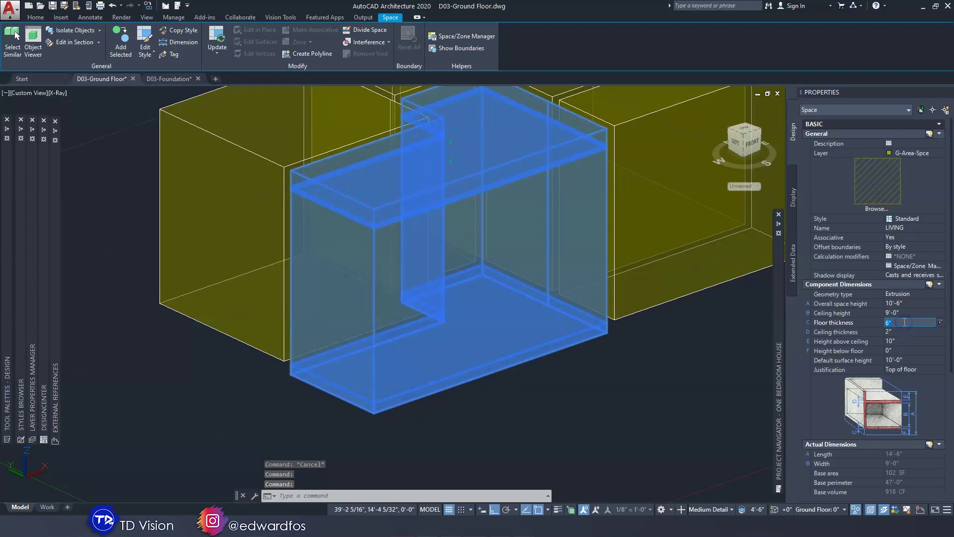
pyautogui.press('Tab')
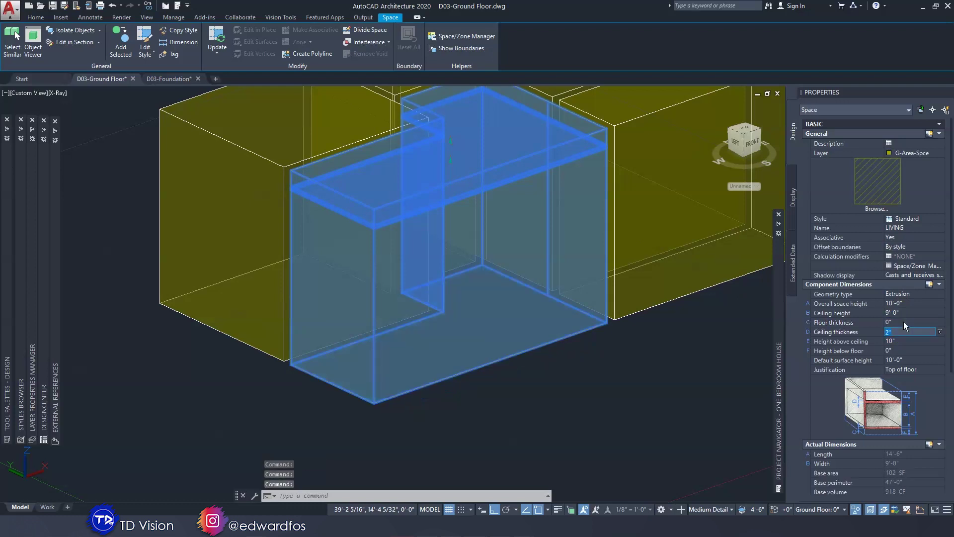
pyautogui.press('Escape')
pyautogui.keyDown('shift'); pyautogui.moveTo(565, 279); pyautogui.dragTo(552, 259, button='middle'); pyautogui.keyUp('shift')
pyautogui.click(552, 259)
pyautogui.press('Escape')
pyautogui.click(553, 259)
pyautogui.press('Escape')
pyautogui.click(552, 258)
# Step: Select the PORCH, back-right, middle and front-left spaces together
pyautogui.press('Escape')
pyautogui.click(574, 298)
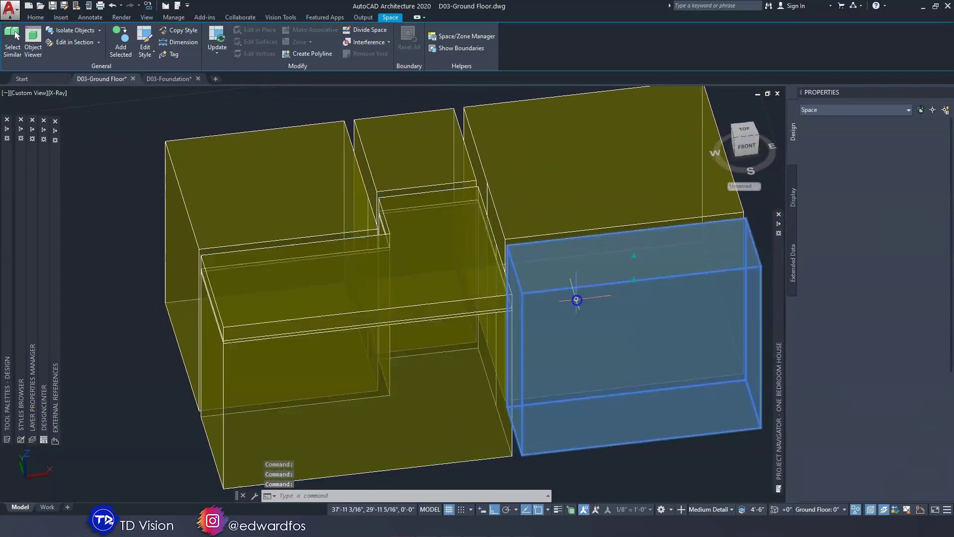
pyautogui.click(556, 218)
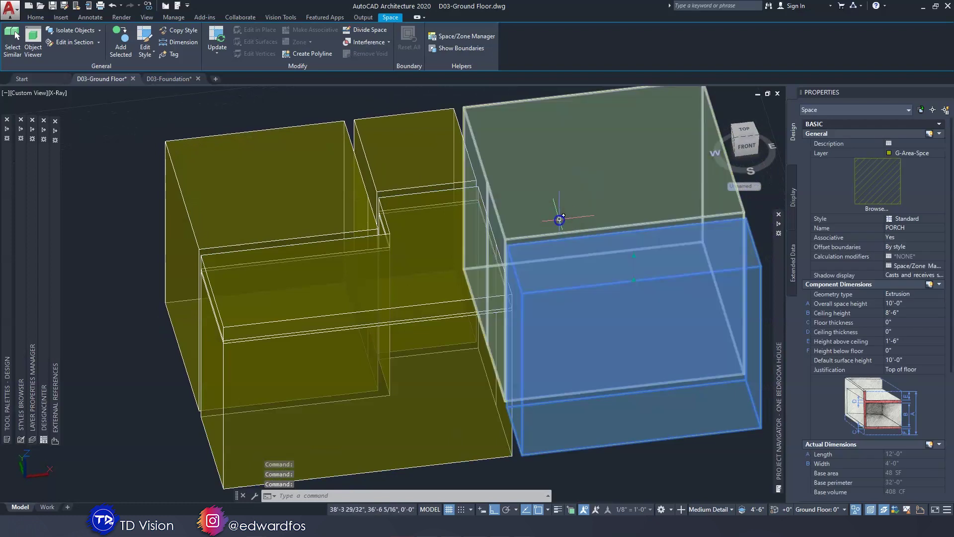
pyautogui.click(392, 145)
pyautogui.click(292, 159)
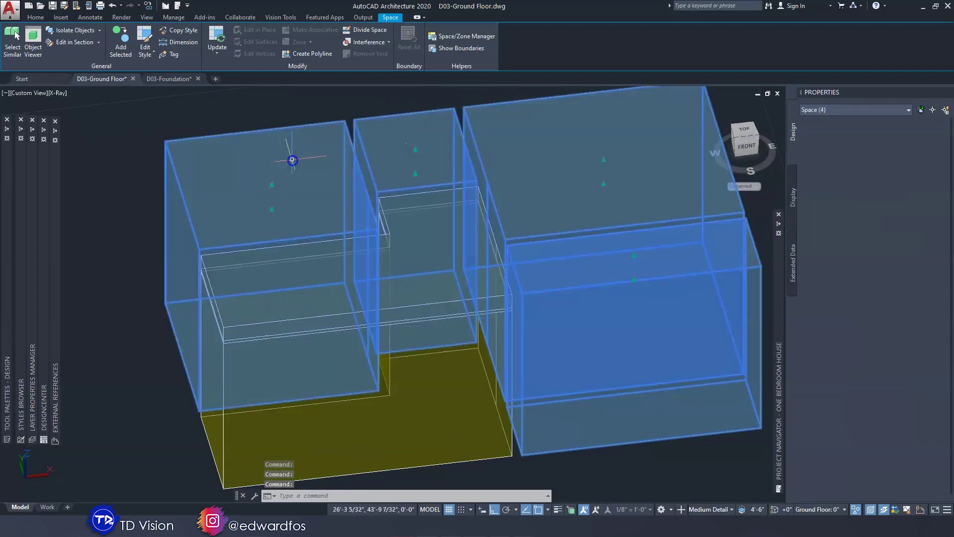
# Step: Give the four spaces a 9'-0" ceiling height, 2" ceiling thickness and 10'-0" surface height
pyautogui.click(905, 311)
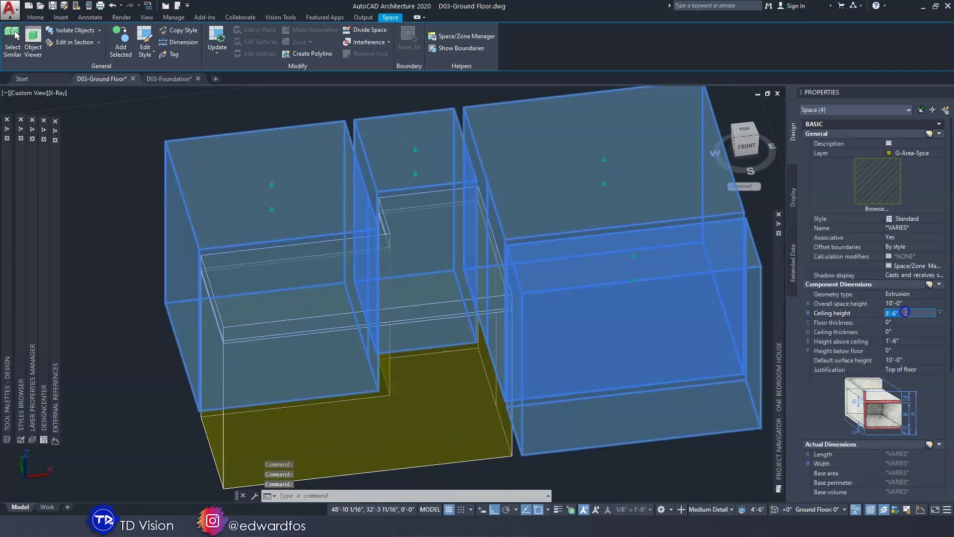
pyautogui.write('9')
pyautogui.press('Tab')
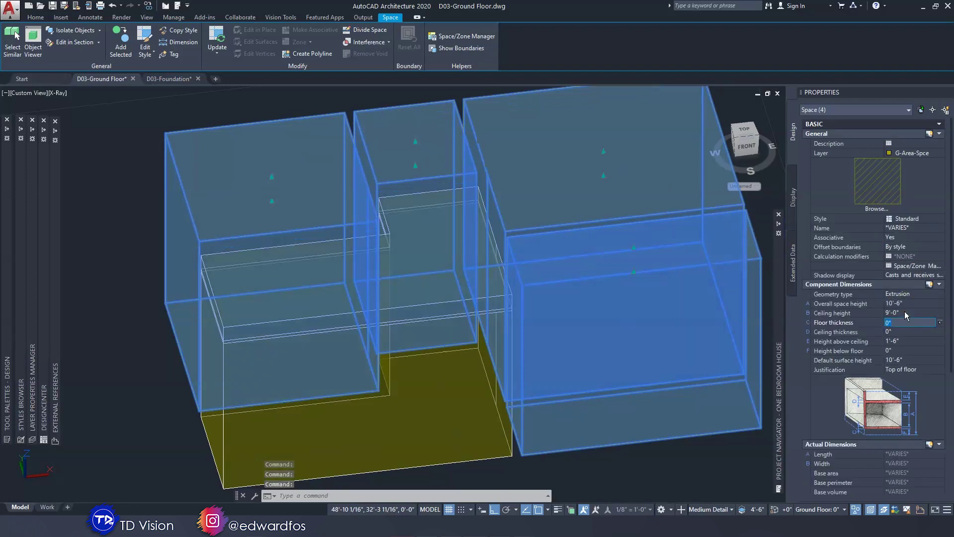
pyautogui.click(907, 333)
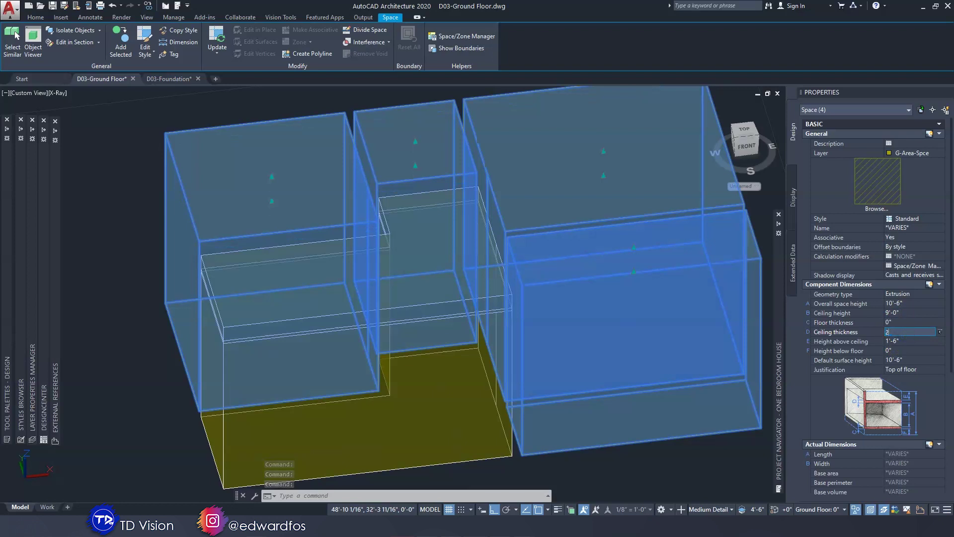
pyautogui.write('2')
pyautogui.press('Tab')
pyautogui.click(907, 359)
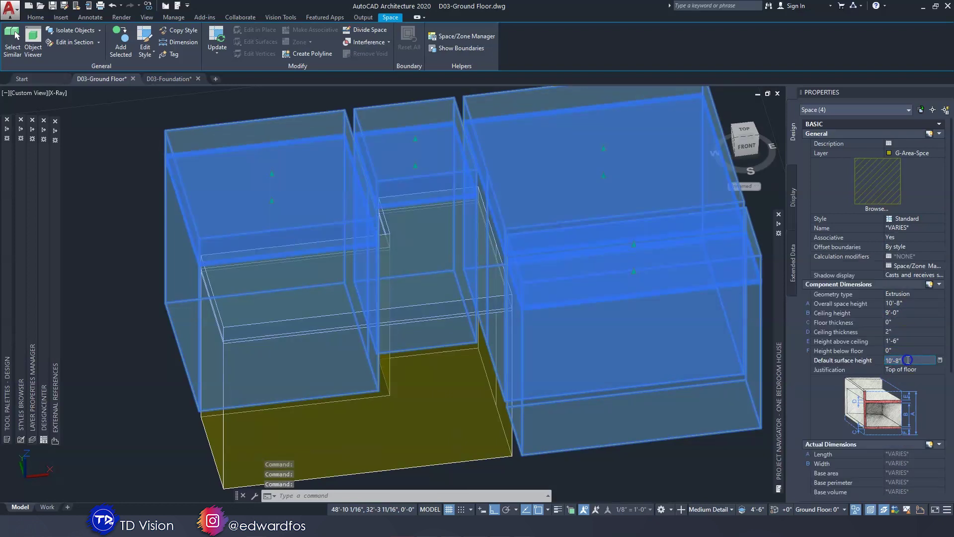
pyautogui.write("10'")
pyautogui.press('Tab')
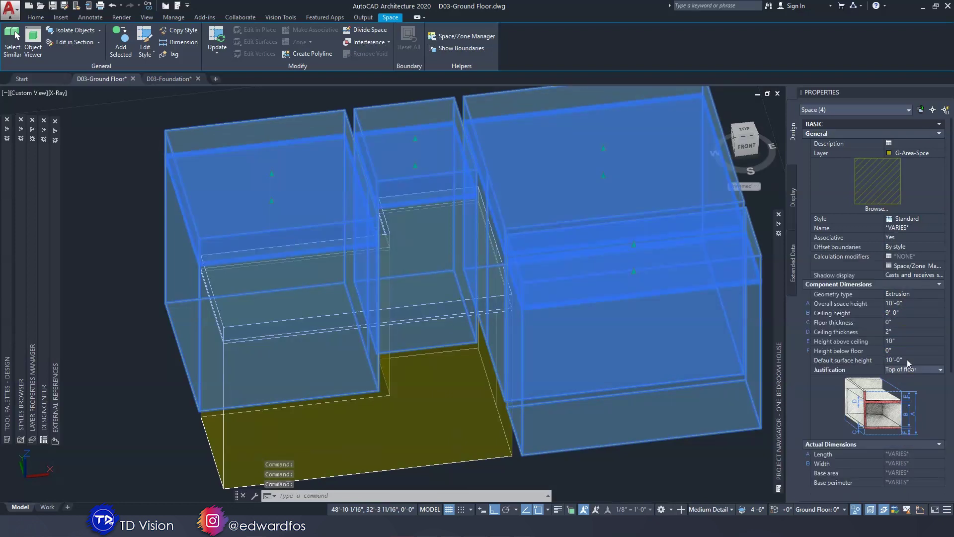
pyautogui.press('Escape')
pyautogui.press('Escape')
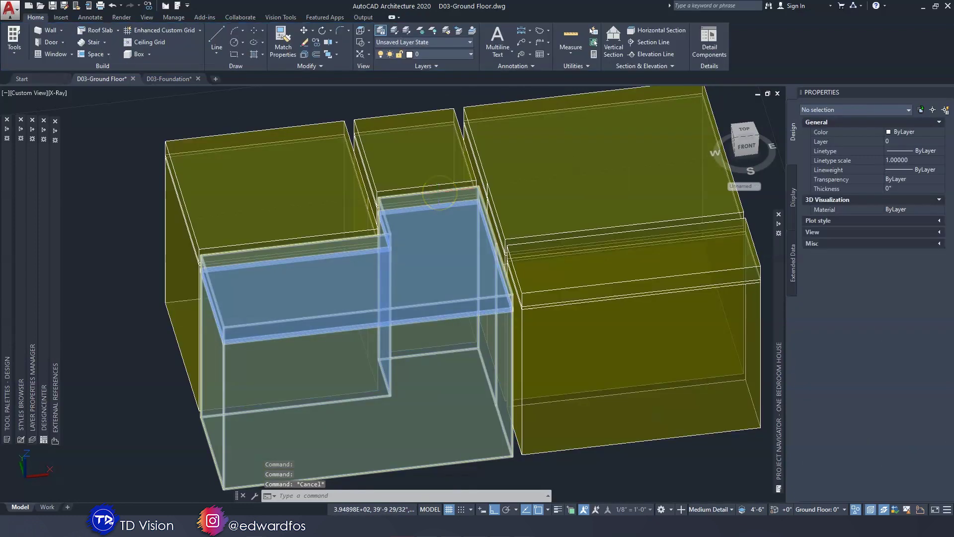
# Step: End object isolation from the BEDROOM space so walls, windows and doors reappear
pyautogui.keyDown('shift'); pyautogui.moveTo(442, 191); pyautogui.dragTo(468, 187, button='middle'); pyautogui.keyUp('shift')
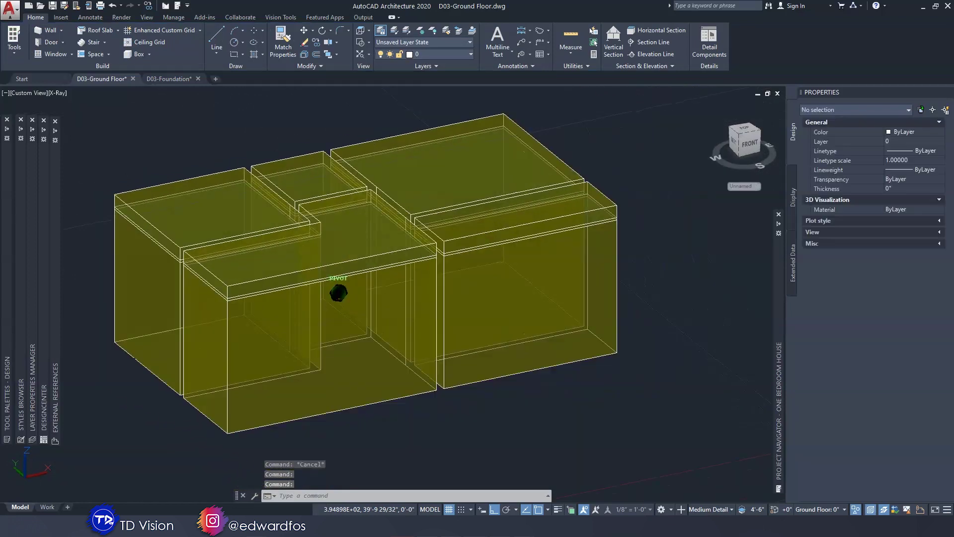
pyautogui.click(470, 186)
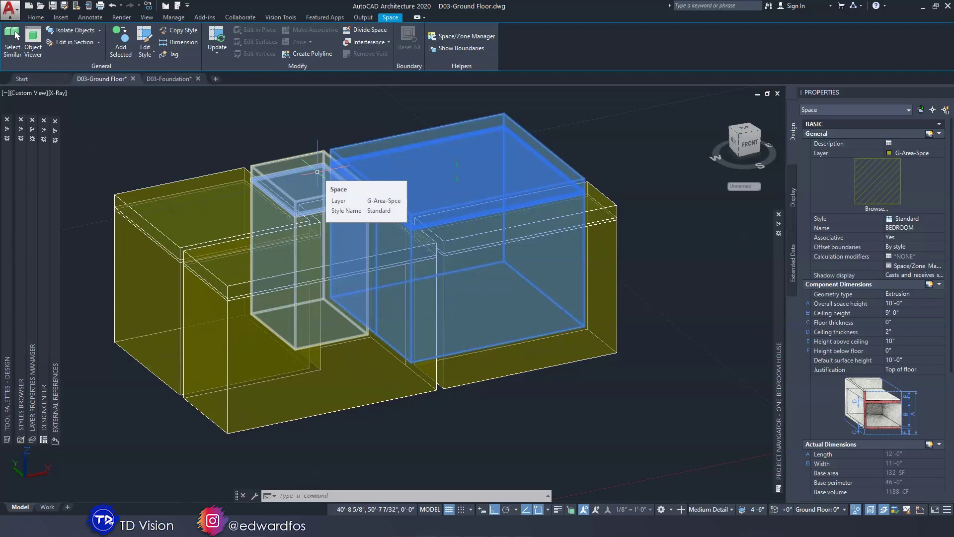
pyautogui.click(855, 510)
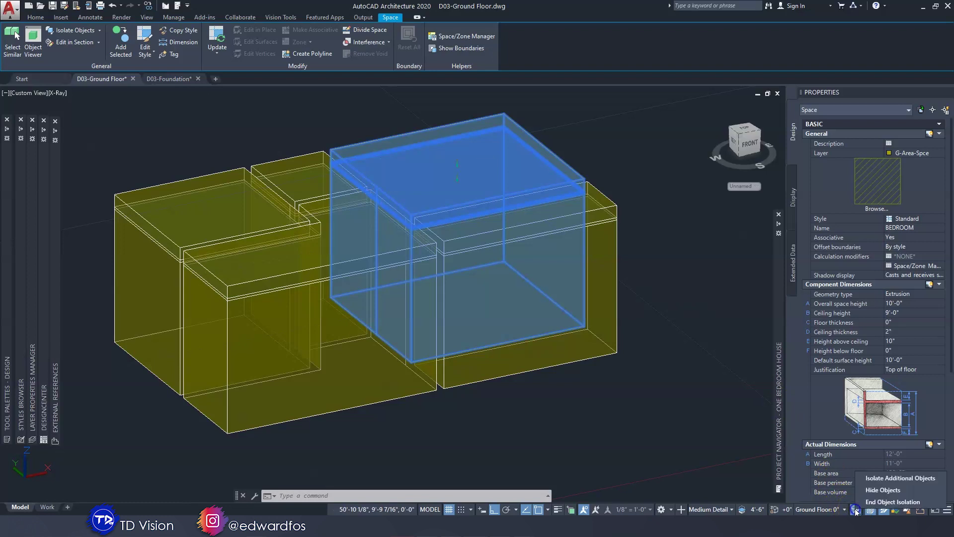
pyautogui.click(873, 504)
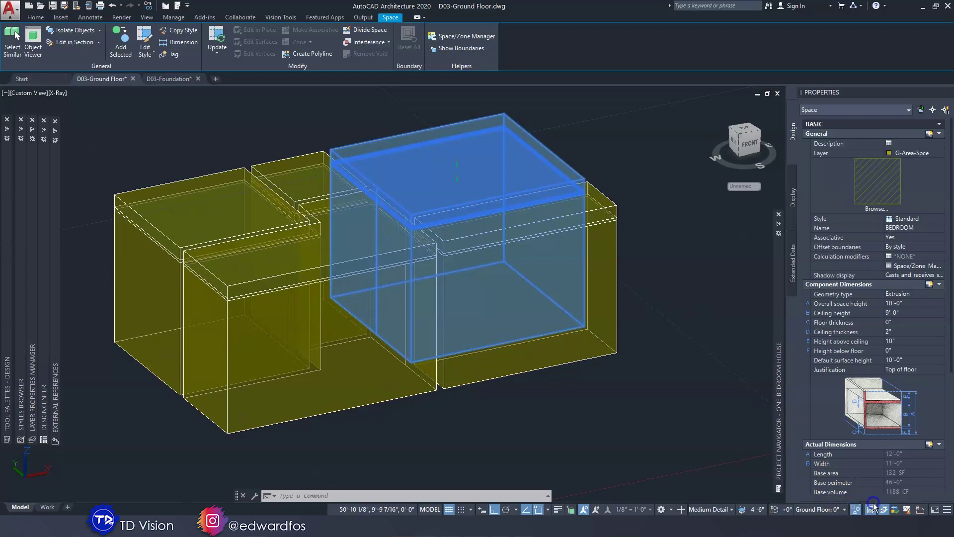
pyautogui.press('Escape')
pyautogui.keyDown('shift'); pyautogui.moveTo(310, 279); pyautogui.dragTo(426, 347, button='middle'); pyautogui.keyUp('shift')
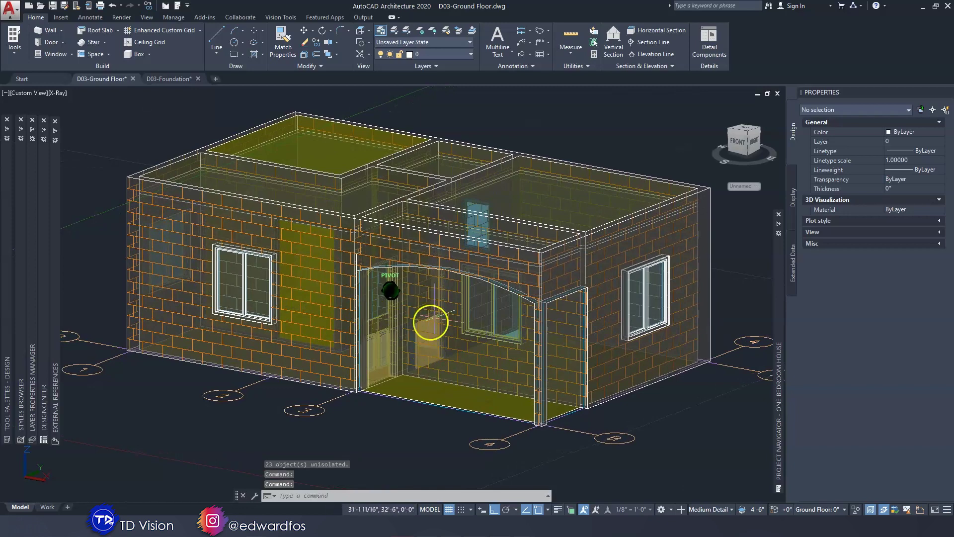
# Step: Select the 12'-0" by 4'-0" PORCH space in the 3D view
pyautogui.scroll(2, 485, 354)
pyautogui.scroll(-2, 485, 354)
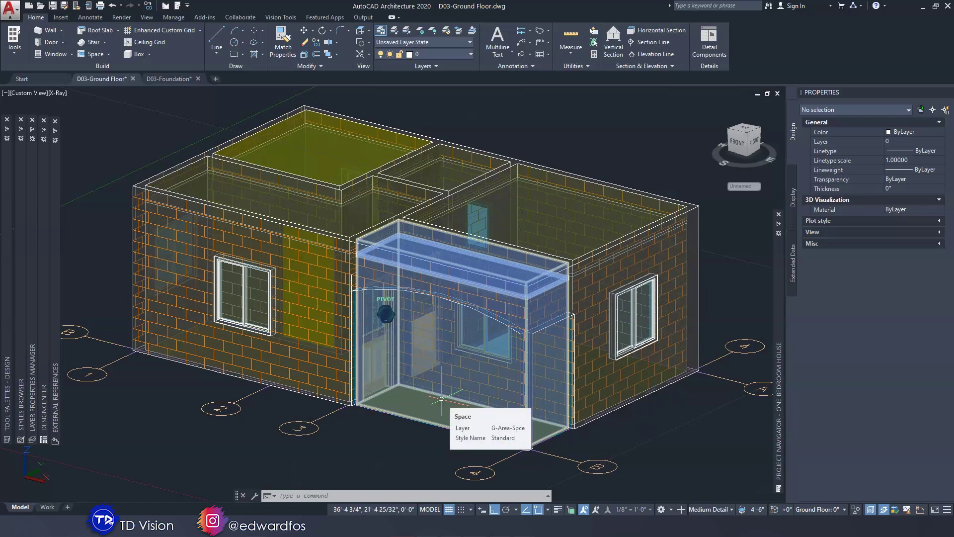
pyautogui.click(441, 399)
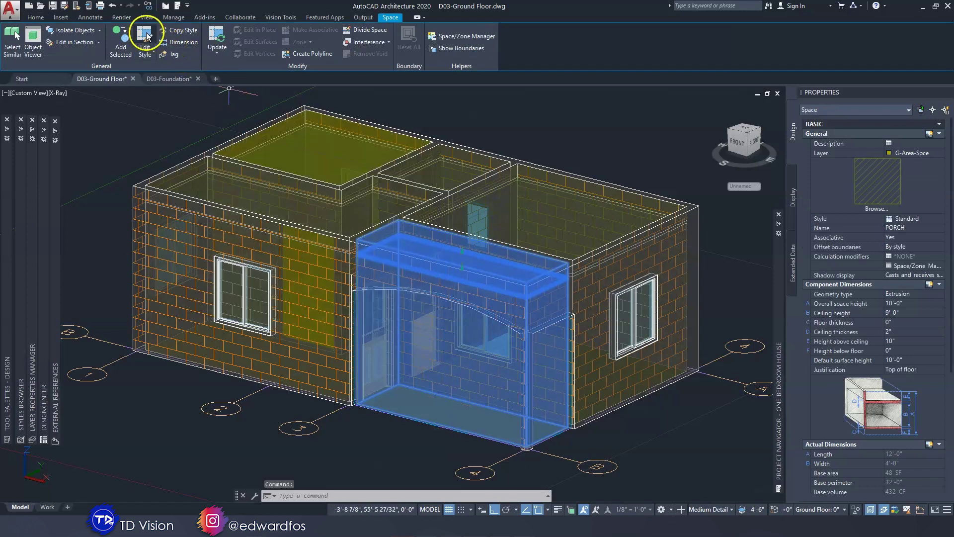
# Step: Add a Volume display override to the Standard space style with the volume entity turned off
pyautogui.click(145, 37)
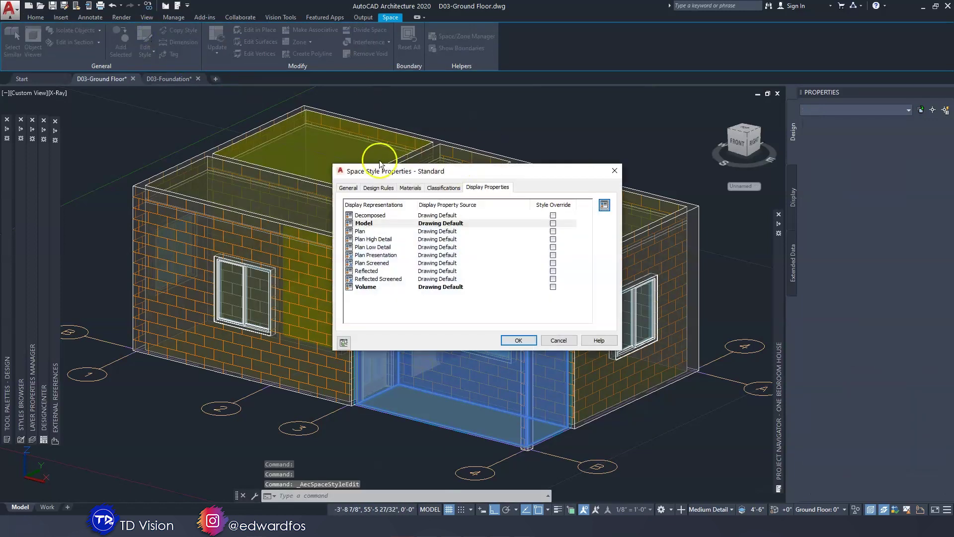
pyautogui.click(615, 171)
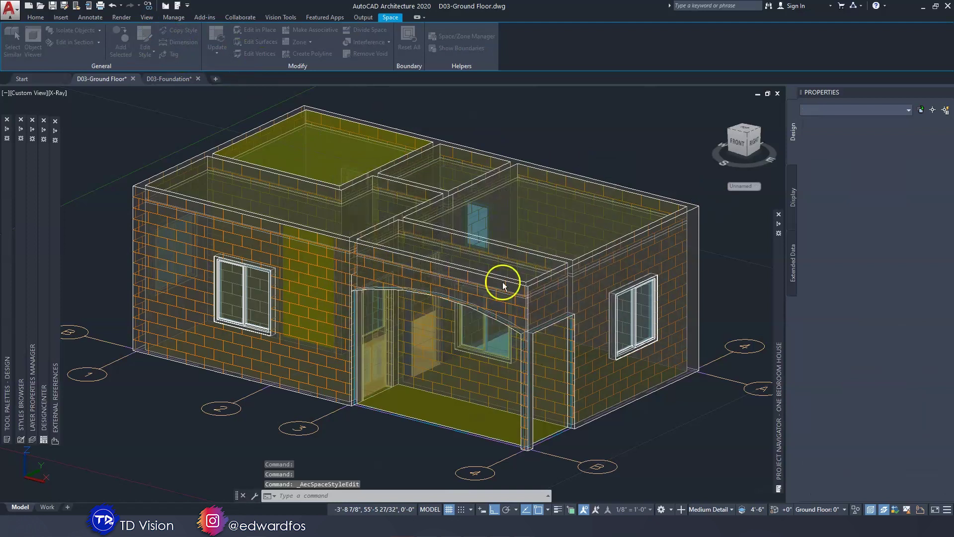
pyautogui.rightClick(450, 347)
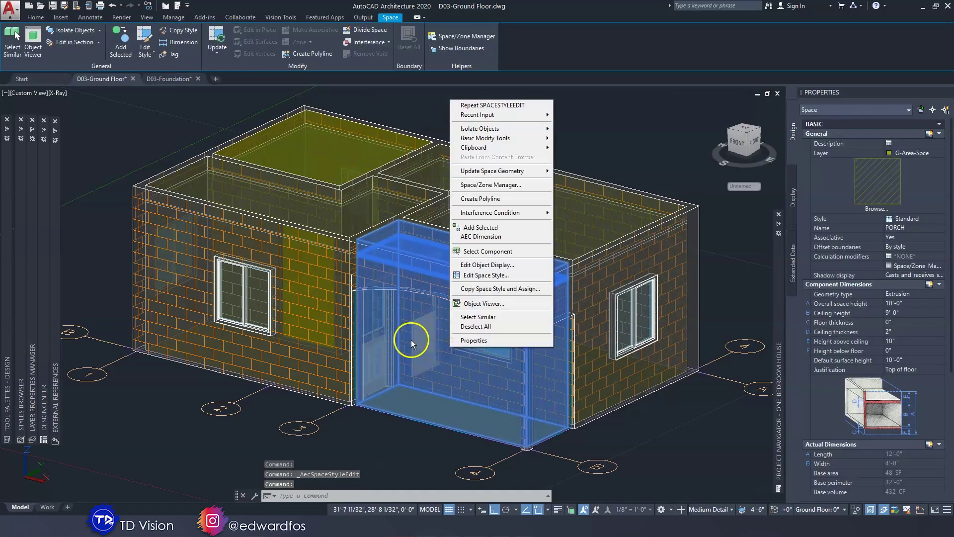
pyautogui.click(481, 276)
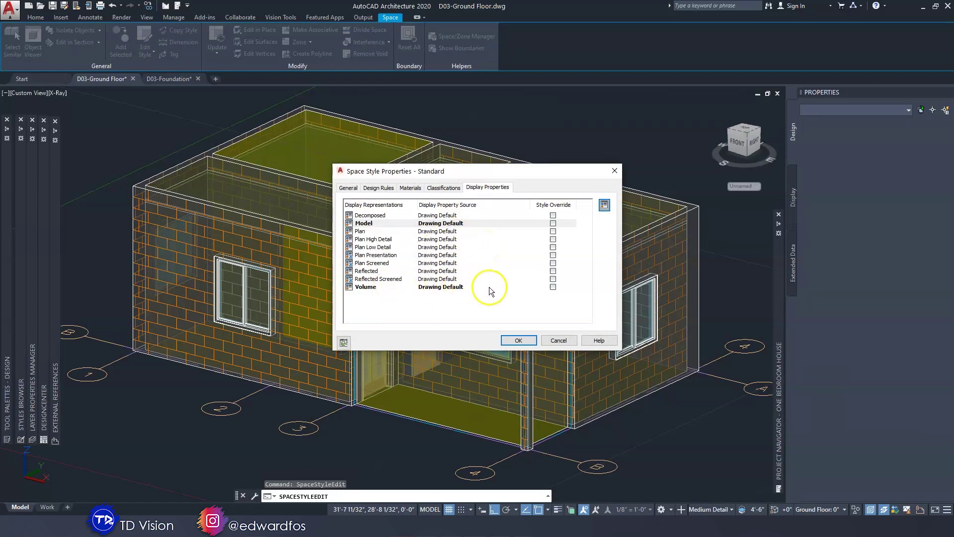
pyautogui.click(370, 288)
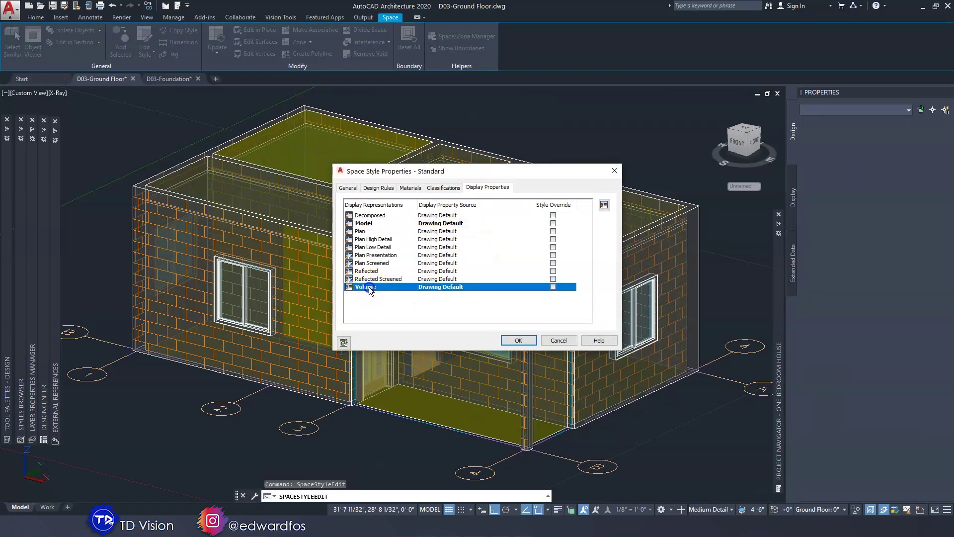
pyautogui.click(553, 286)
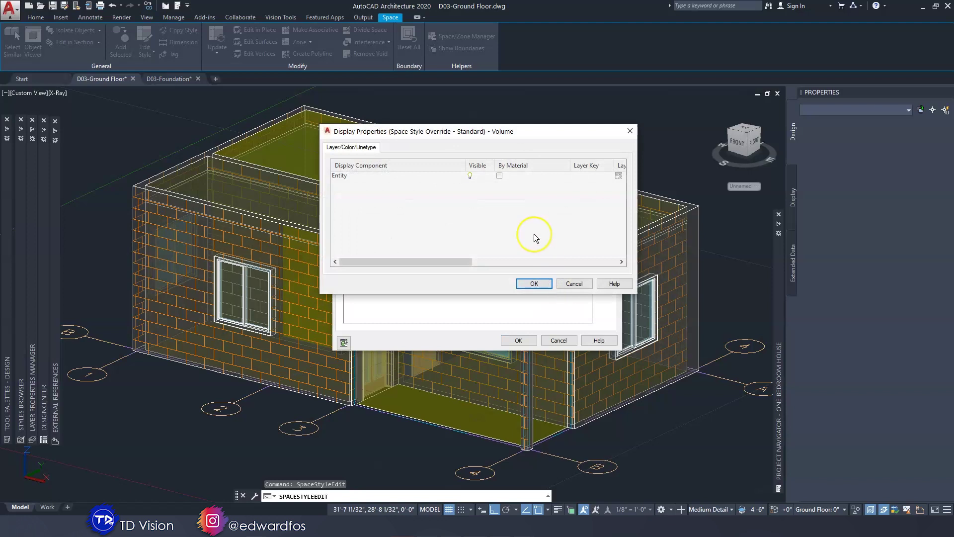
pyautogui.click(470, 176)
pyautogui.click(469, 177)
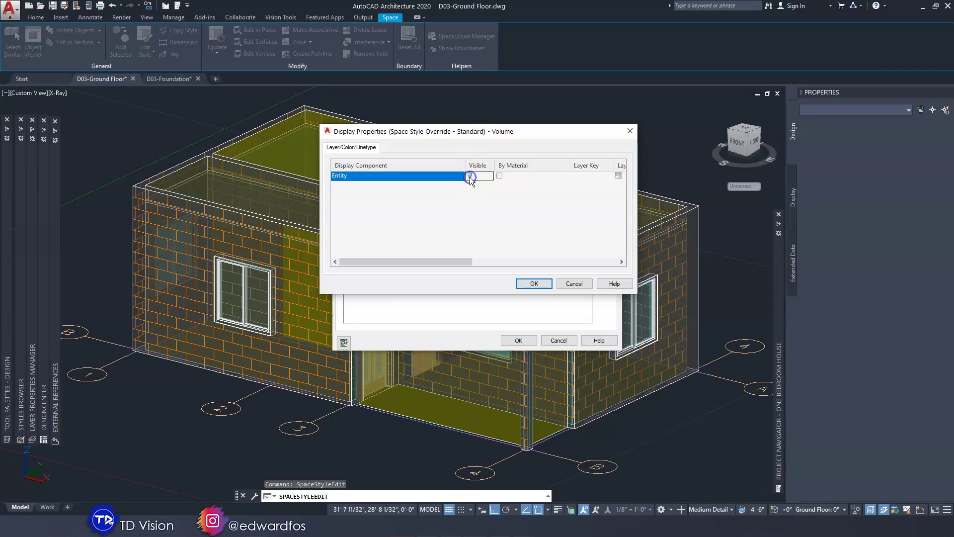
pyautogui.click(535, 283)
pyautogui.click(519, 340)
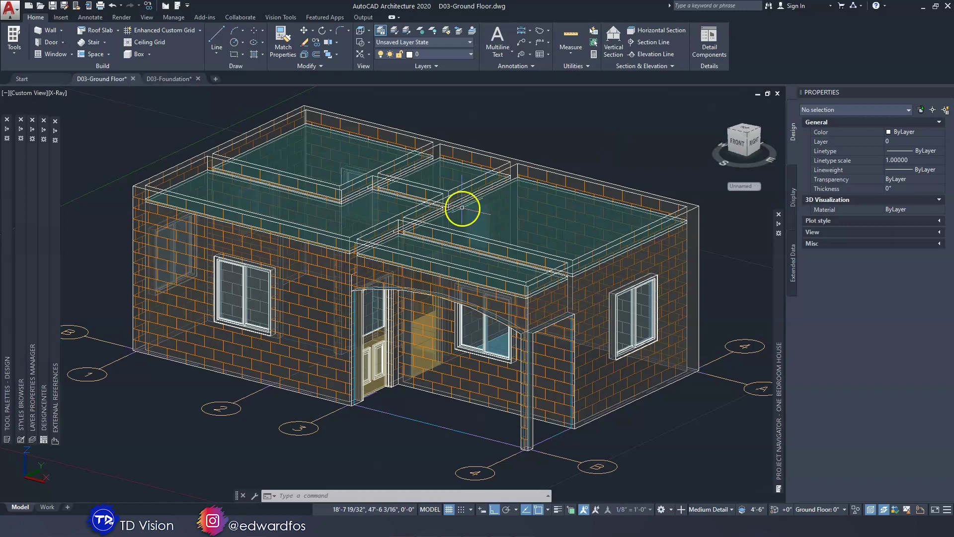
# Step: Switch the house to Conceptual shading and orbit to a low front view
pyautogui.moveTo(646, 169)
pyautogui.keyDown('shift'); pyautogui.mouseDown(button='middle')
pyautogui.moveTo(318, 149)
pyautogui.moveTo(43, 94)
pyautogui.mouseUp(button='middle'); pyautogui.keyUp('shift')
pyautogui.click(56, 93)
pyautogui.click(82, 127)
pyautogui.keyDown('shift'); pyautogui.moveTo(168, 201); pyautogui.dragTo(163, 201, button='middle'); pyautogui.keyUp('shift')
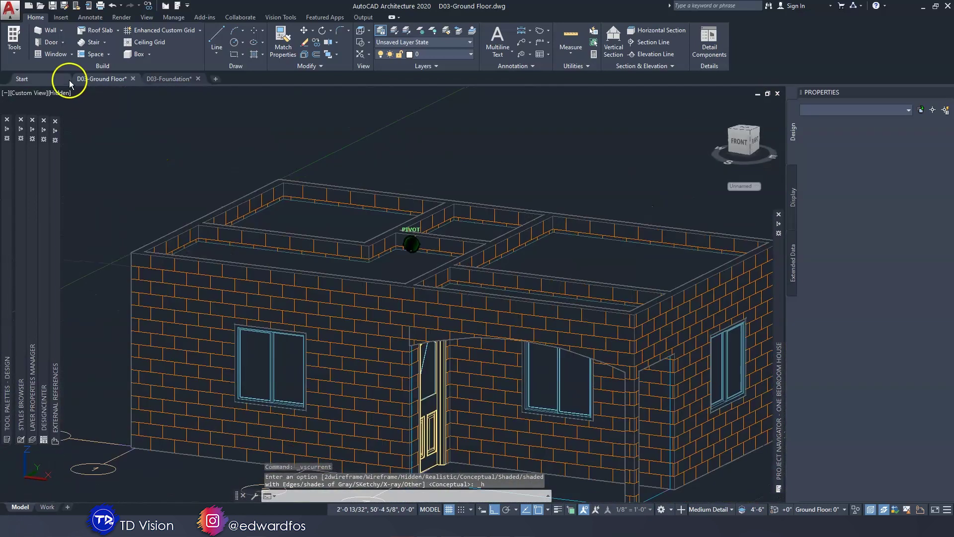
pyautogui.click(29, 93)
# Step: Show the Top view in 2D Wireframe, pan the plan, and select the KITCHEN space
pyautogui.click(63, 118)
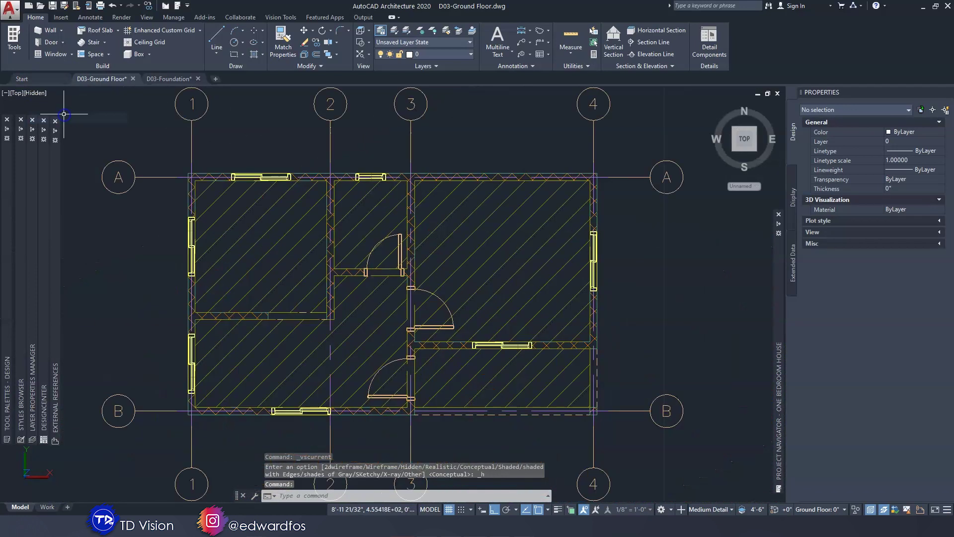
pyautogui.click(36, 93)
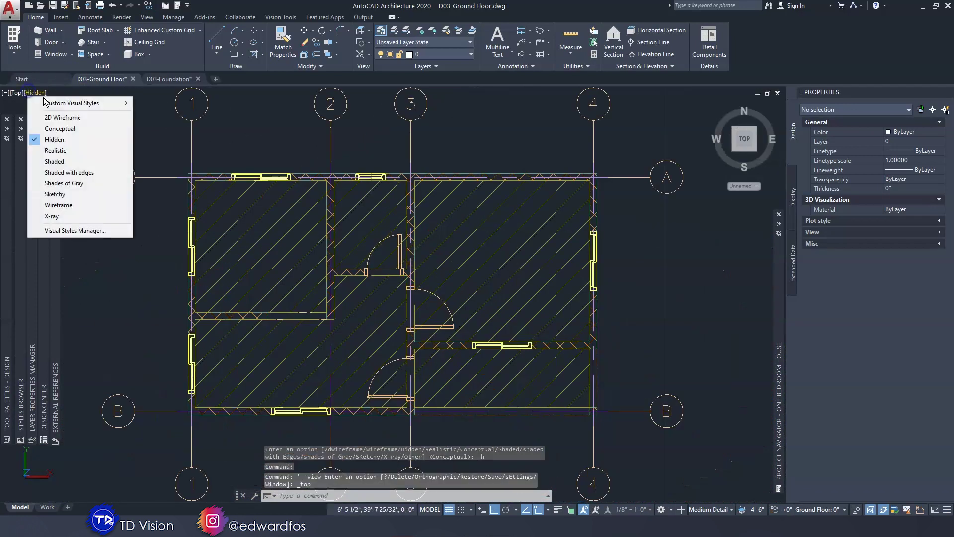
pyautogui.click(62, 118)
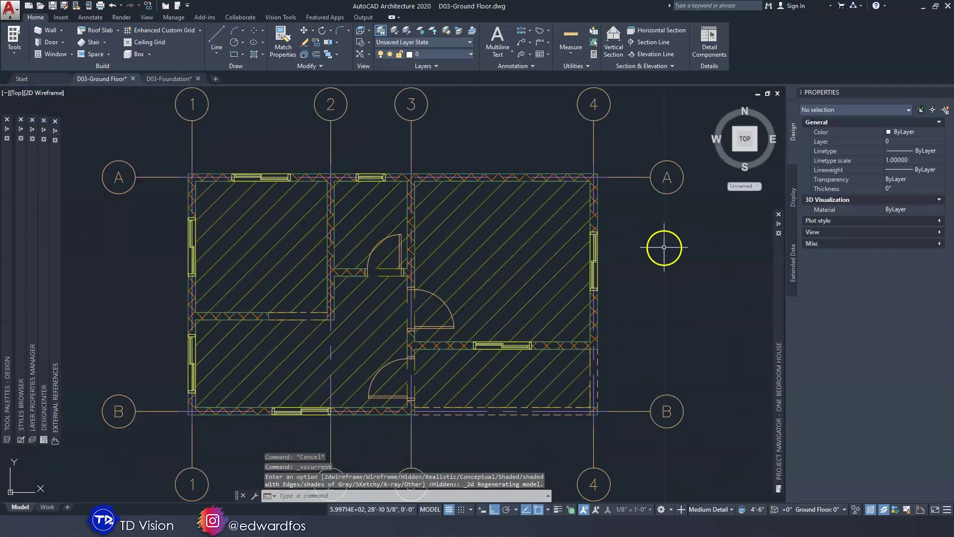
pyautogui.moveTo(391, 286); pyautogui.dragTo(417, 272, button='middle')
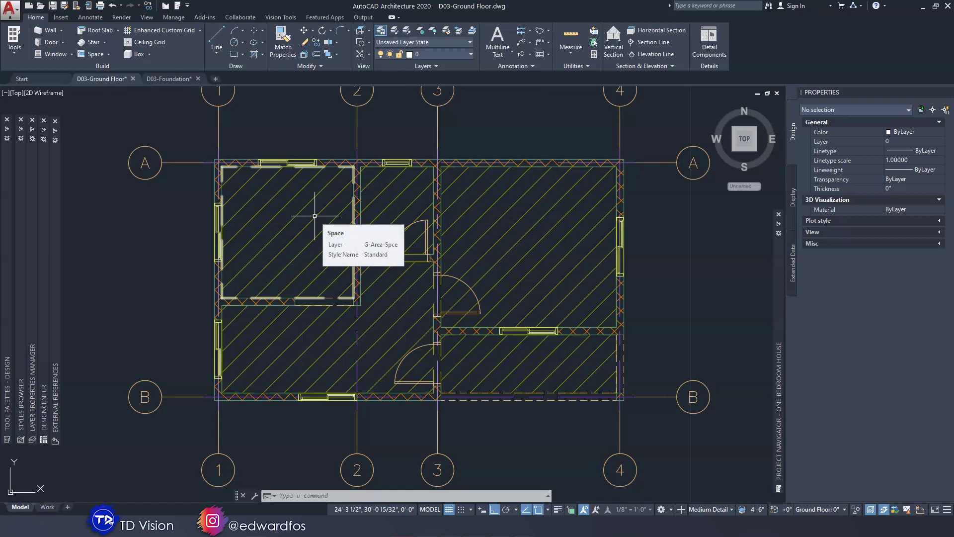
pyautogui.moveTo(315, 216); pyautogui.dragTo(346, 213, button='middle')
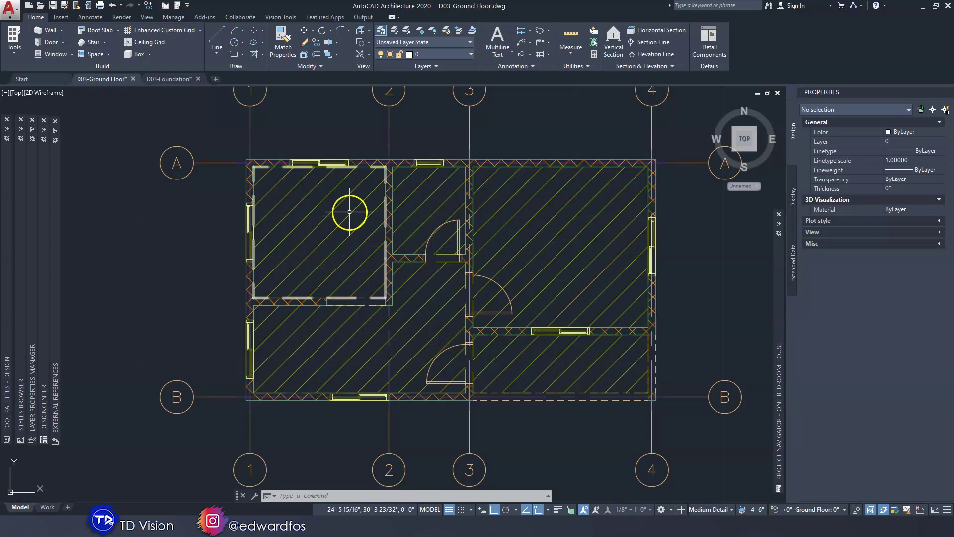
pyautogui.click(350, 212)
# Step: Add a Plan display override to the Standard space style via the kitchen space
pyautogui.rightClick(349, 212)
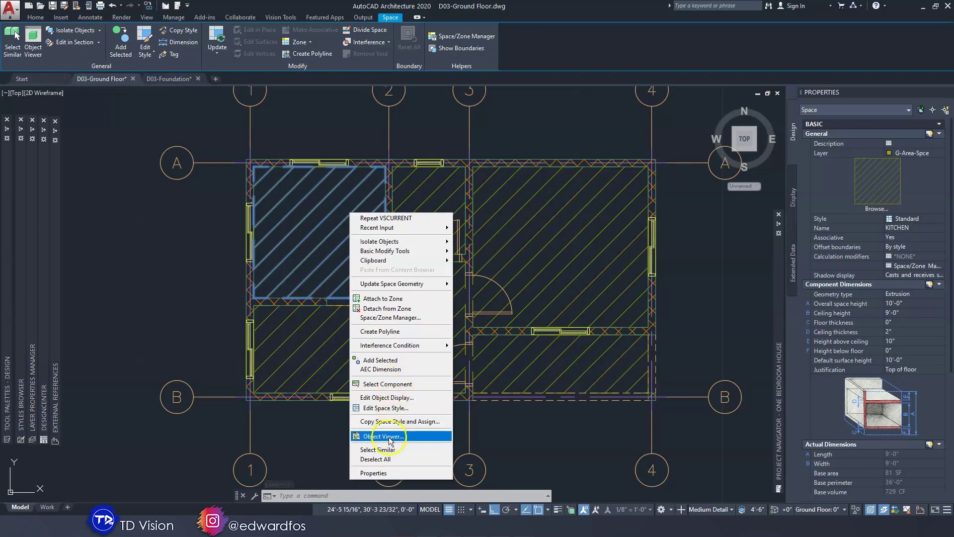
pyautogui.click(388, 408)
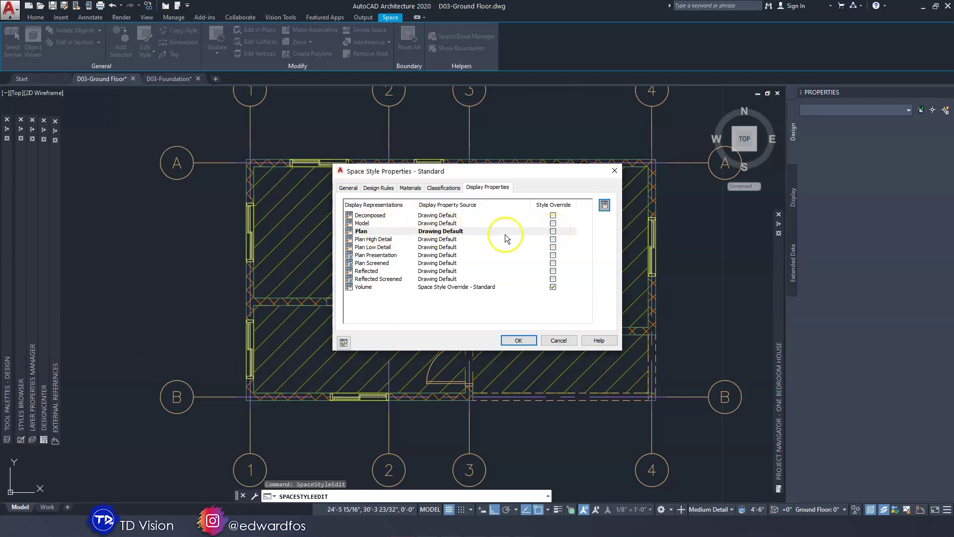
pyautogui.click(553, 231)
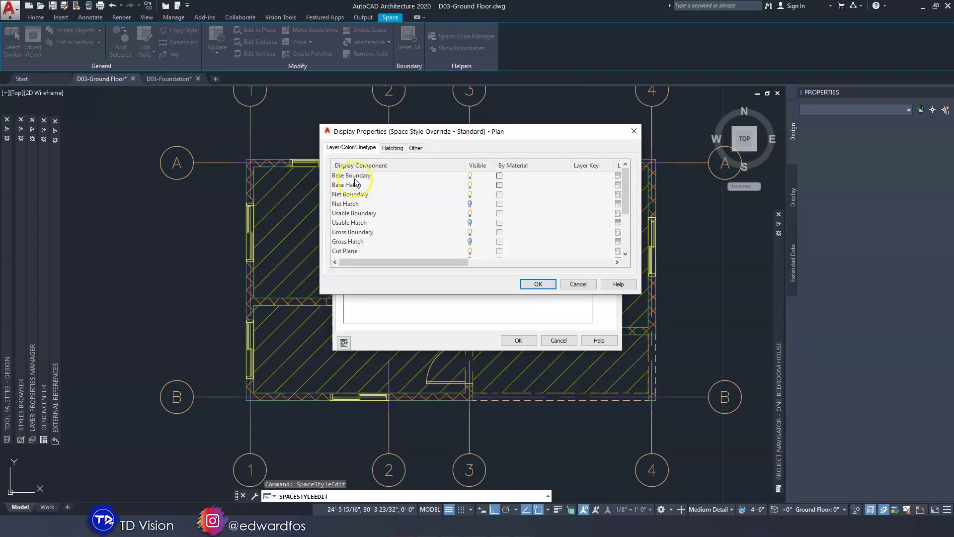
# Step: Assign the Defpoints layer to the first and third plan components, then close the style settings
pyautogui.moveTo(409, 258); pyautogui.dragTo(476, 270)
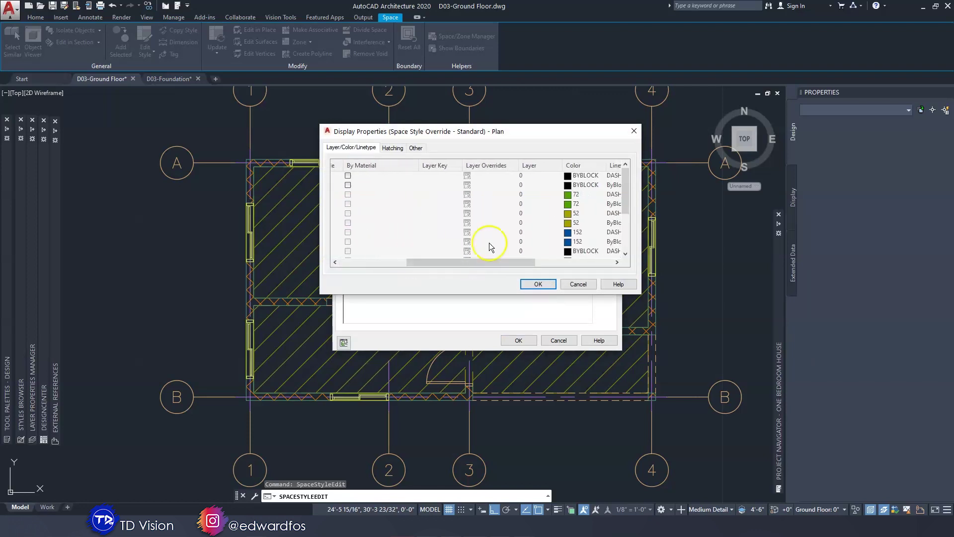
pyautogui.click(526, 178)
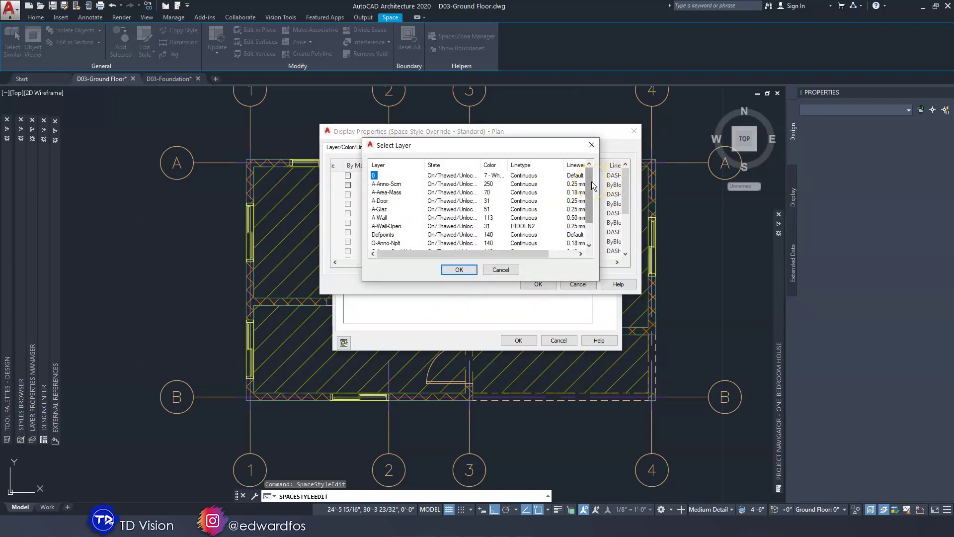
pyautogui.moveTo(591, 182); pyautogui.dragTo(591, 201)
pyautogui.click(378, 211)
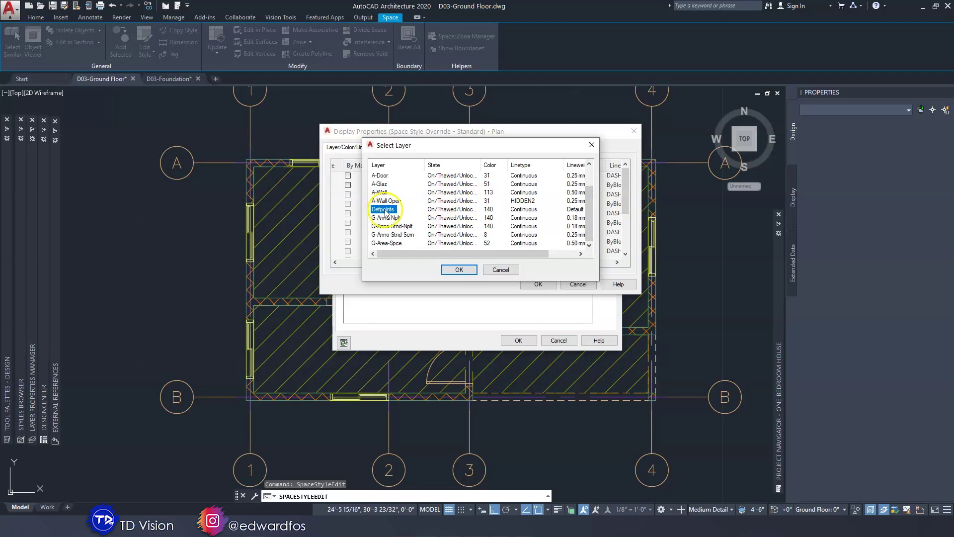
pyautogui.click(459, 270)
pyautogui.click(519, 194)
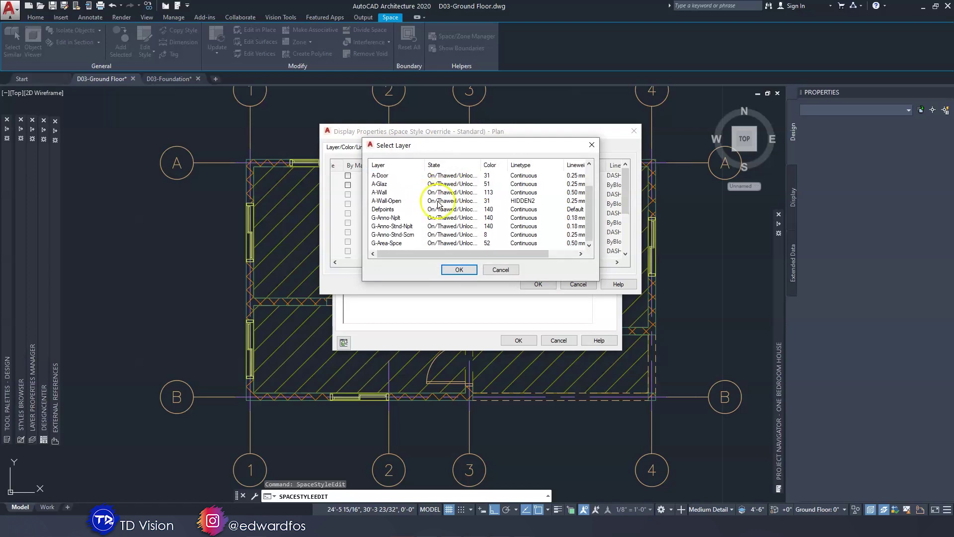
pyautogui.click(383, 212)
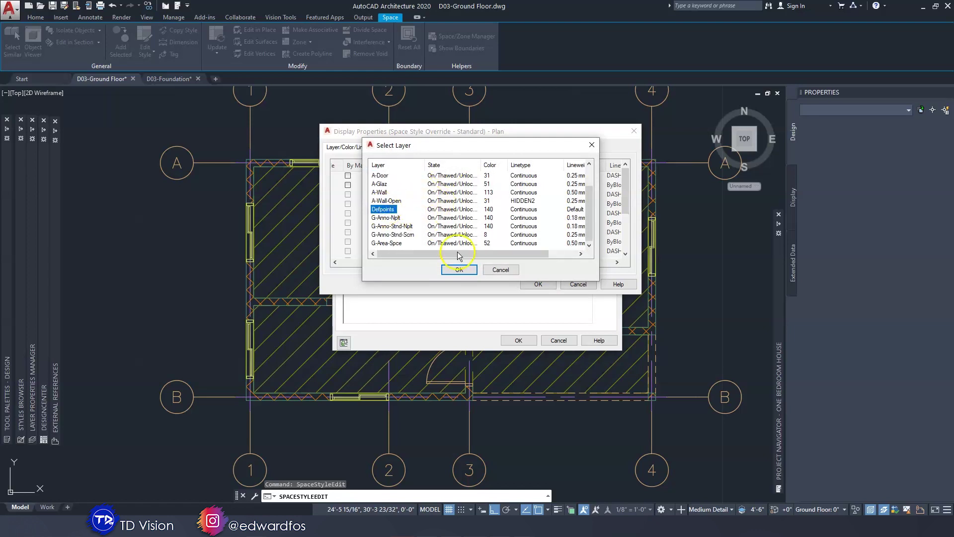
pyautogui.click(458, 268)
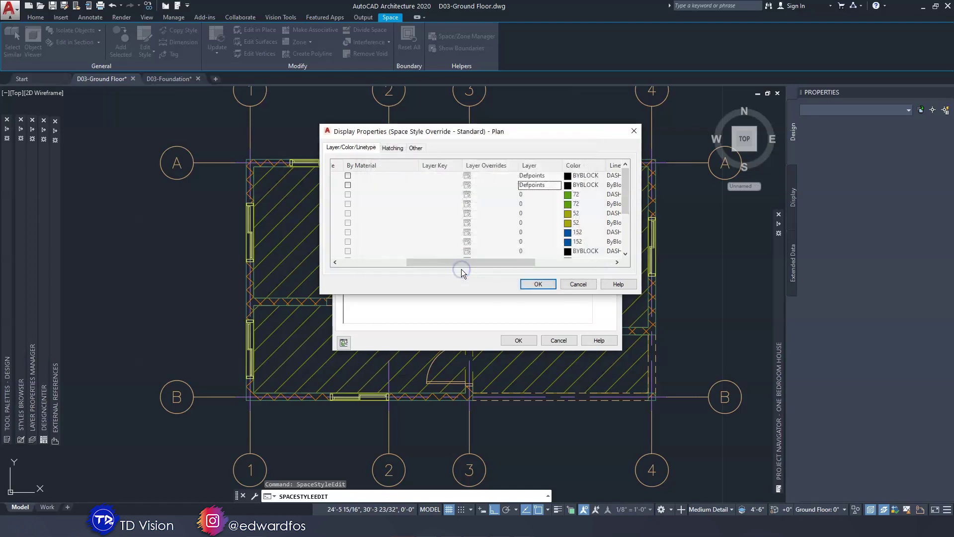
pyautogui.click(529, 284)
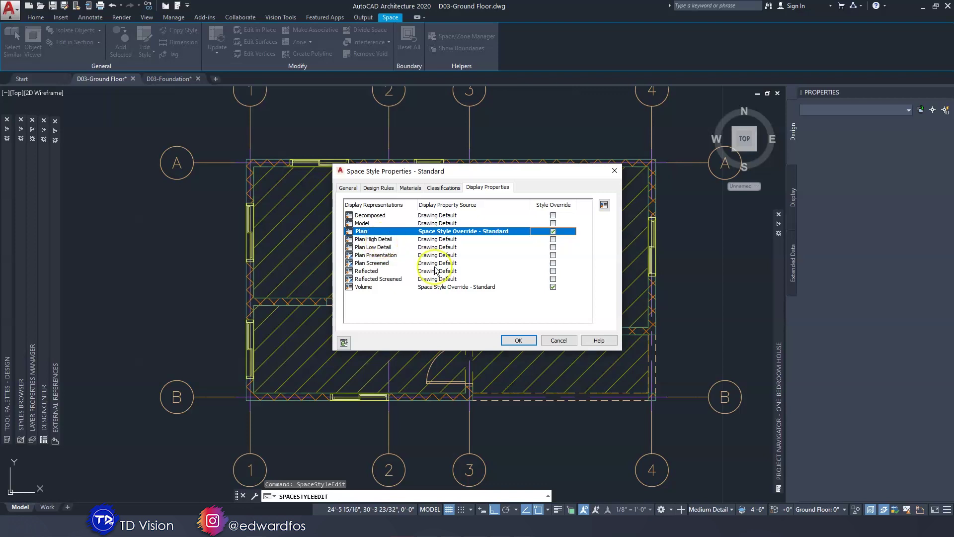
pyautogui.click(517, 340)
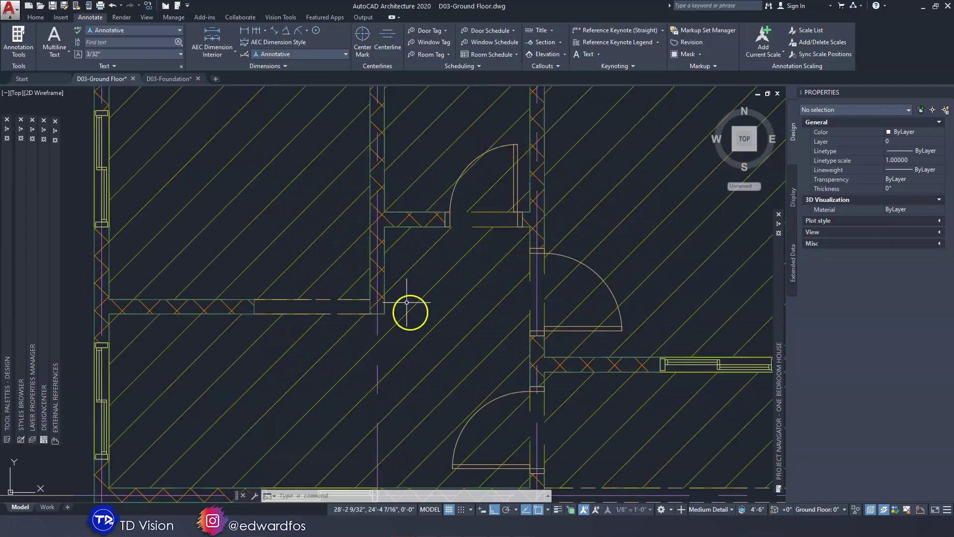
# Step: Zoom to the corridor, select the LIVING space, and expand the Design tool palette
pyautogui.scroll(-2, 422, 278)
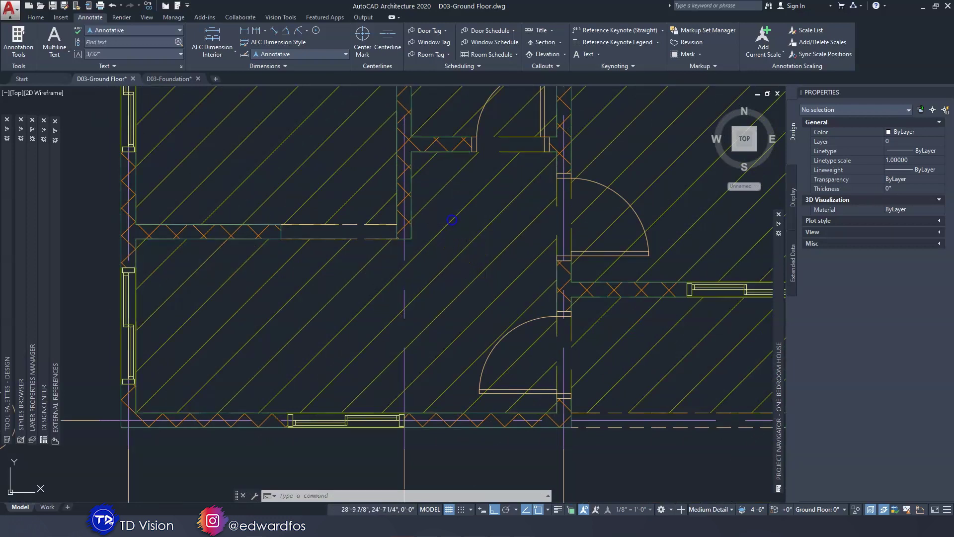
pyautogui.click(448, 225)
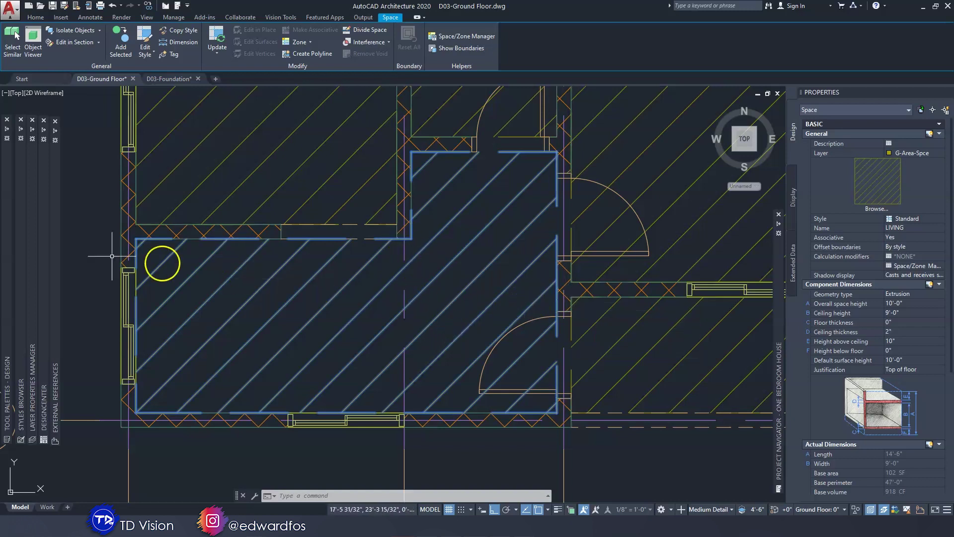
pyautogui.moveTo(9, 256)
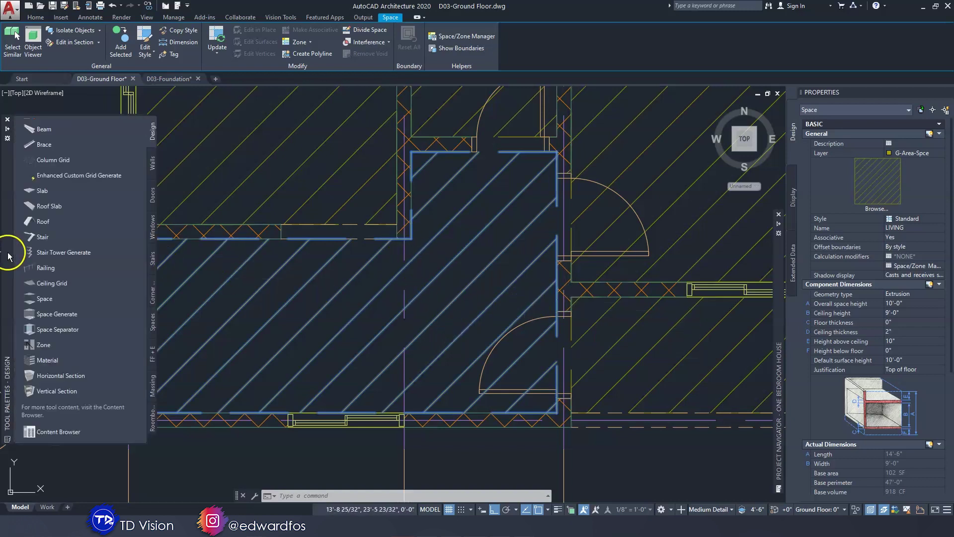
# Step: Draw a space separator from the wall junction left, then up to the wall corner
pyautogui.click(60, 331)
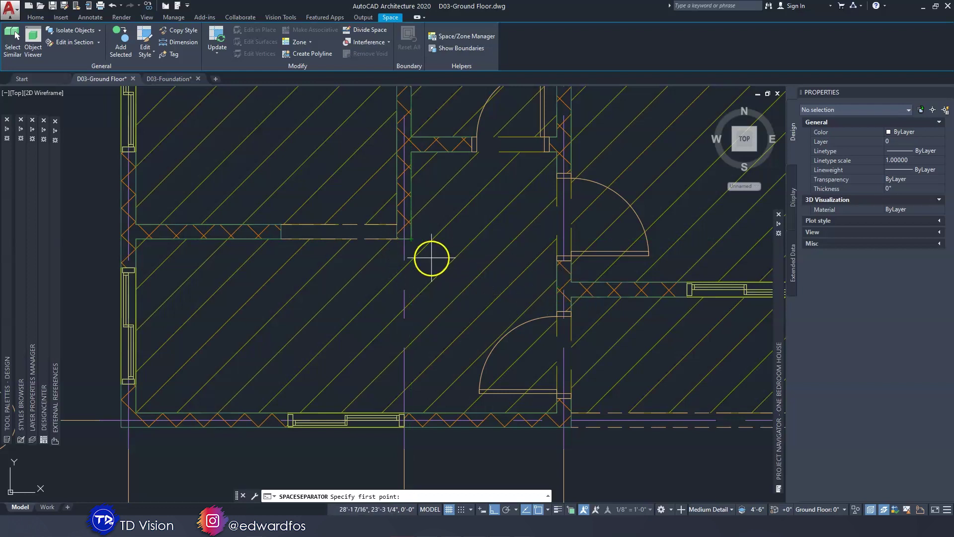
pyautogui.scroll(2, 431, 257)
pyautogui.scroll(-2, 389, 284)
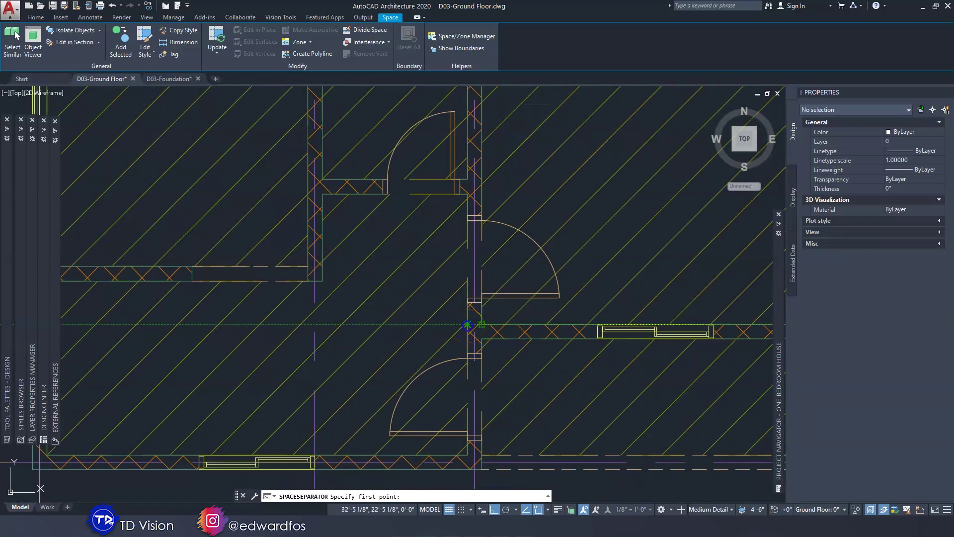
pyautogui.click(467, 325)
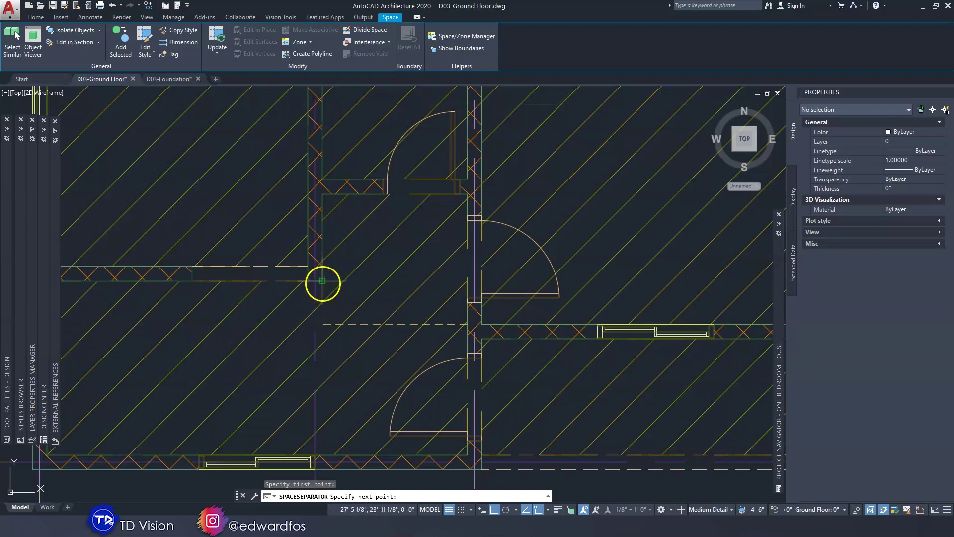
pyautogui.click(322, 324)
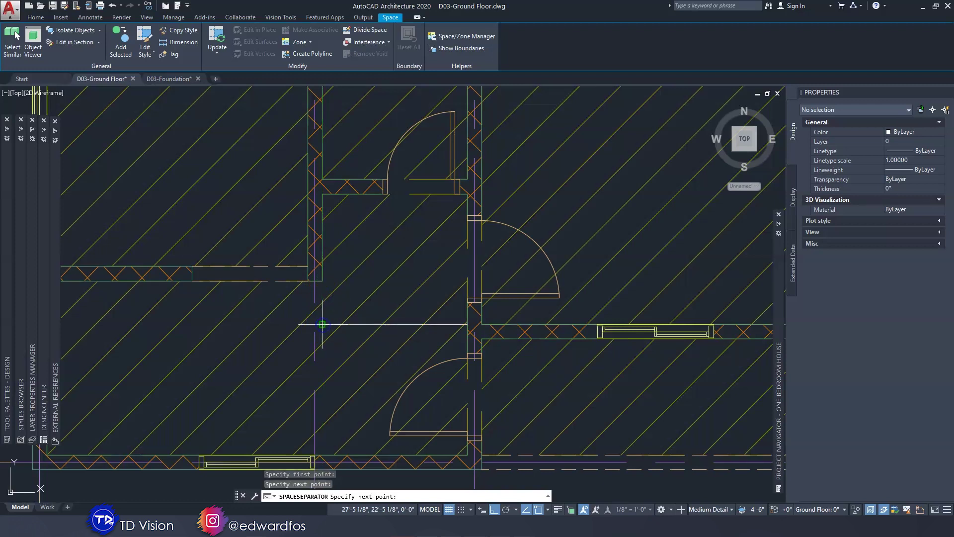
pyautogui.click(322, 281)
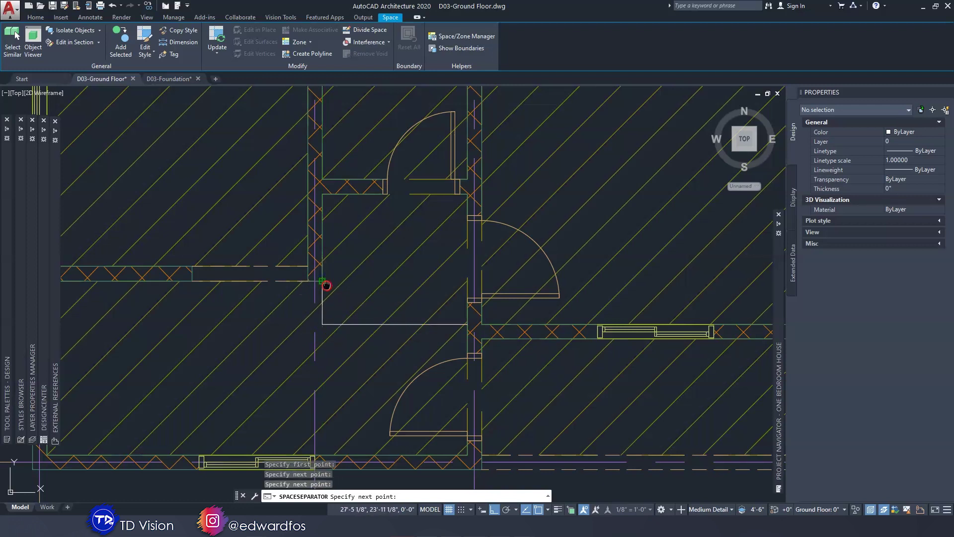
pyautogui.moveTo(326, 284); pyautogui.dragTo(368, 260, button='middle')
pyautogui.scroll(3, 368, 260)
pyautogui.click(371, 262)
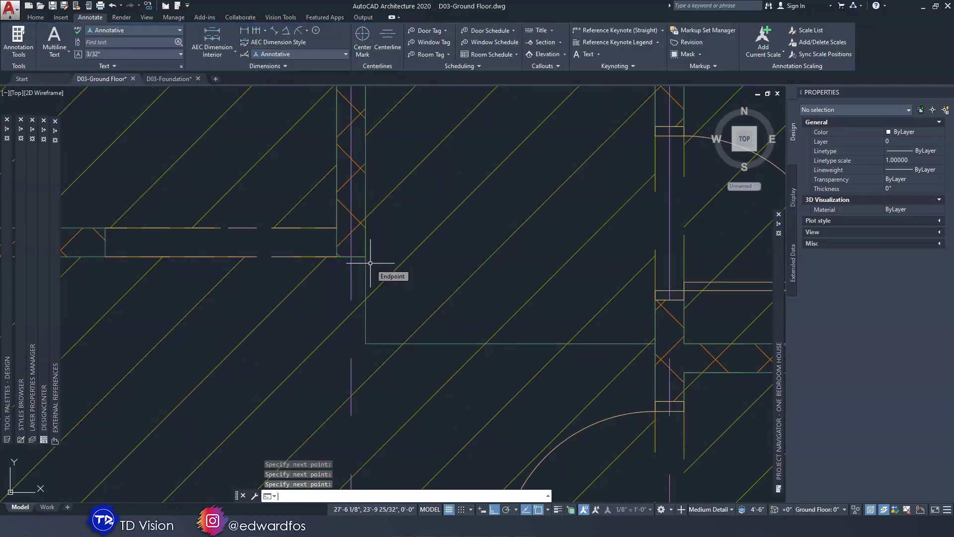
# Step: Select the LIVING space to check that the new separator bounds it
pyautogui.scroll(-3, 396, 258)
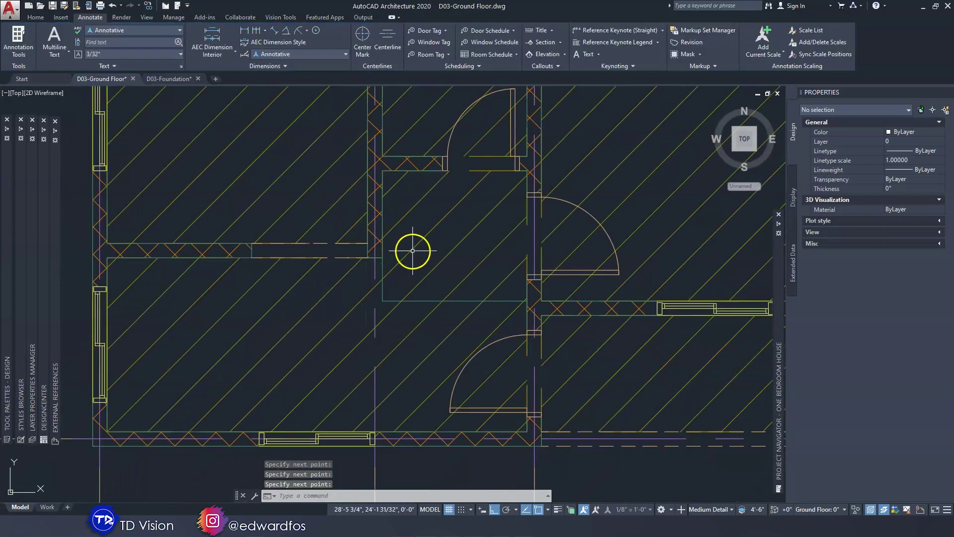
pyautogui.moveTo(411, 249); pyautogui.dragTo(423, 286, button='middle')
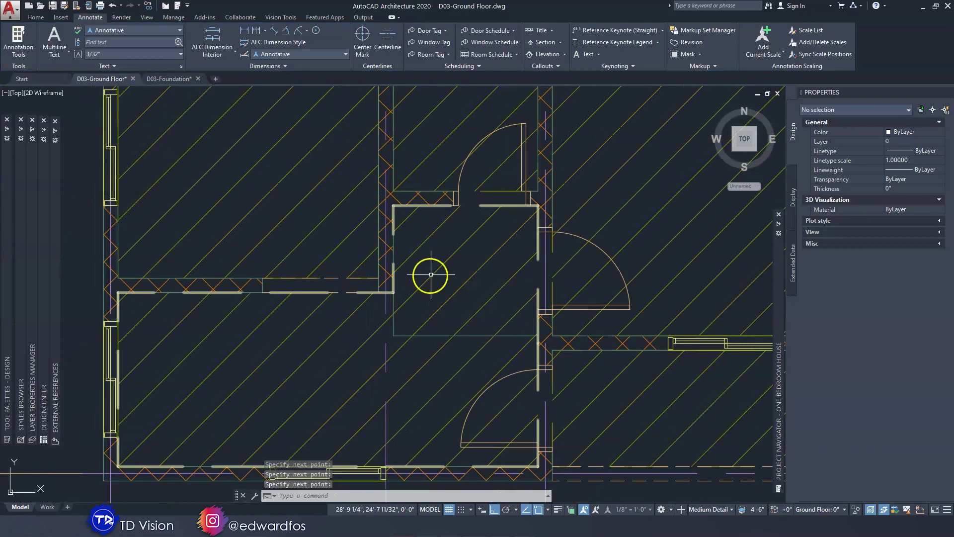
pyautogui.click(434, 312)
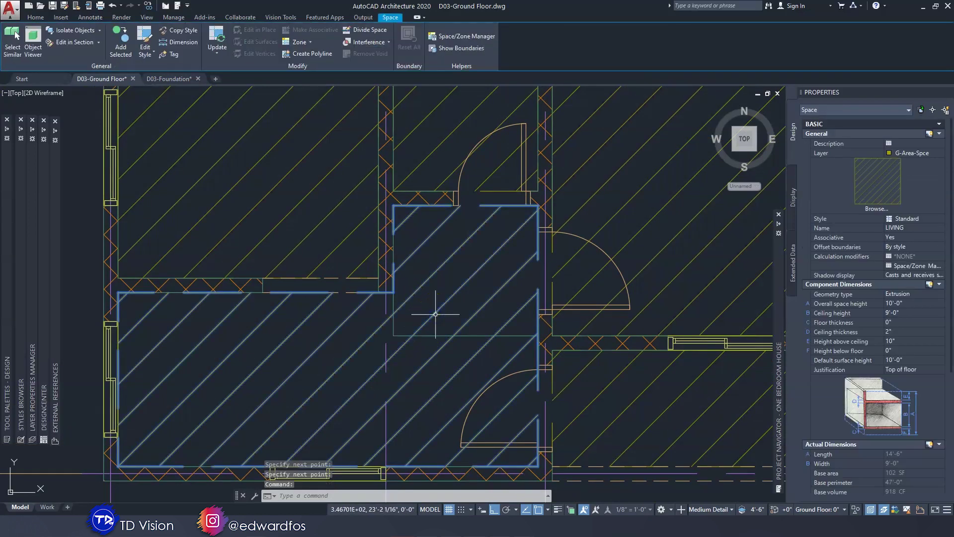
# Step: Reselect the LIVING space and open the Volume display properties of its space style
pyautogui.press('Escape')
pyautogui.moveTo(424, 336); pyautogui.dragTo(442, 323, button='middle')
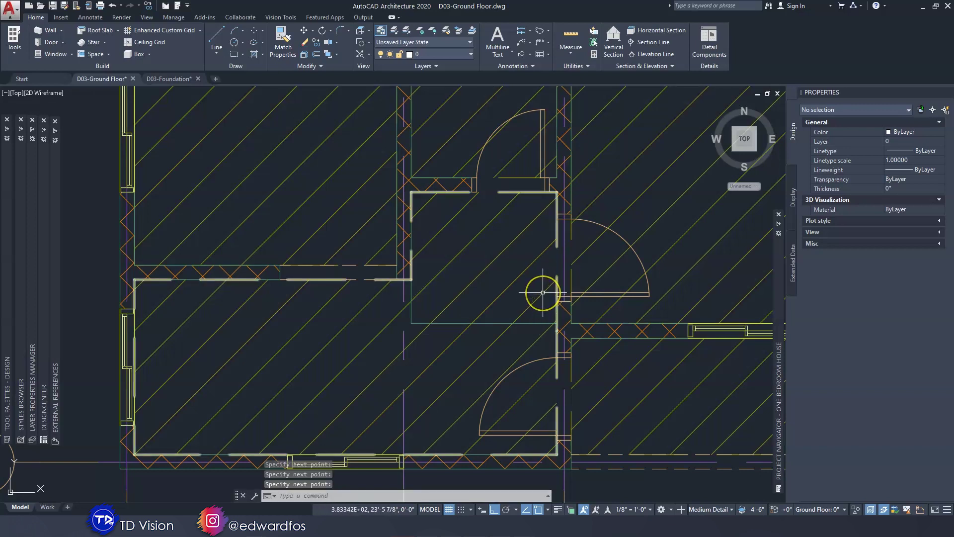
pyautogui.click(466, 284)
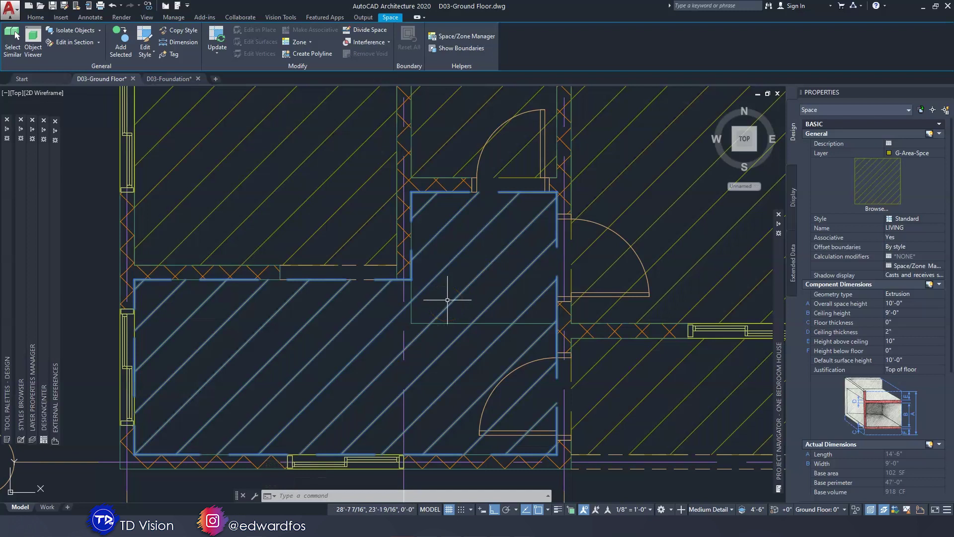
pyautogui.click(143, 34)
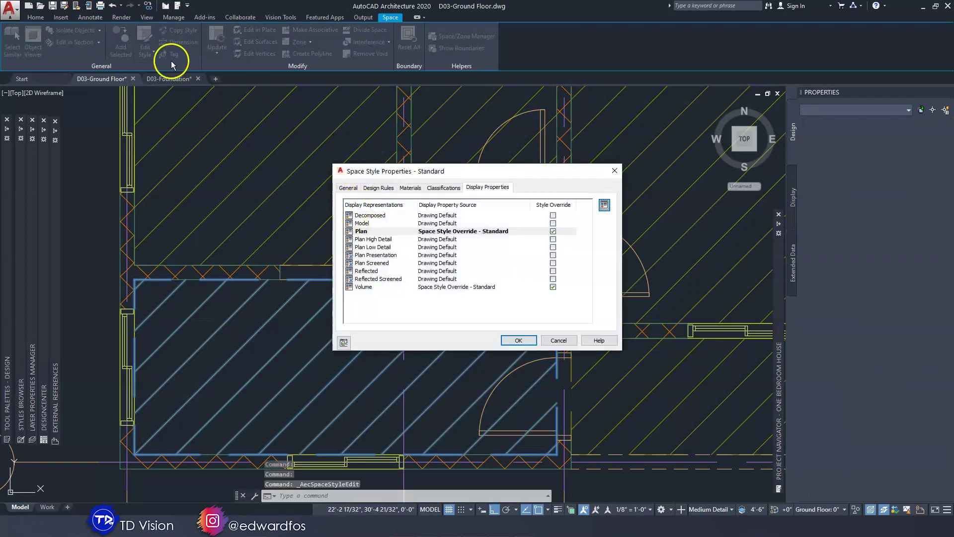
pyautogui.click(363, 287)
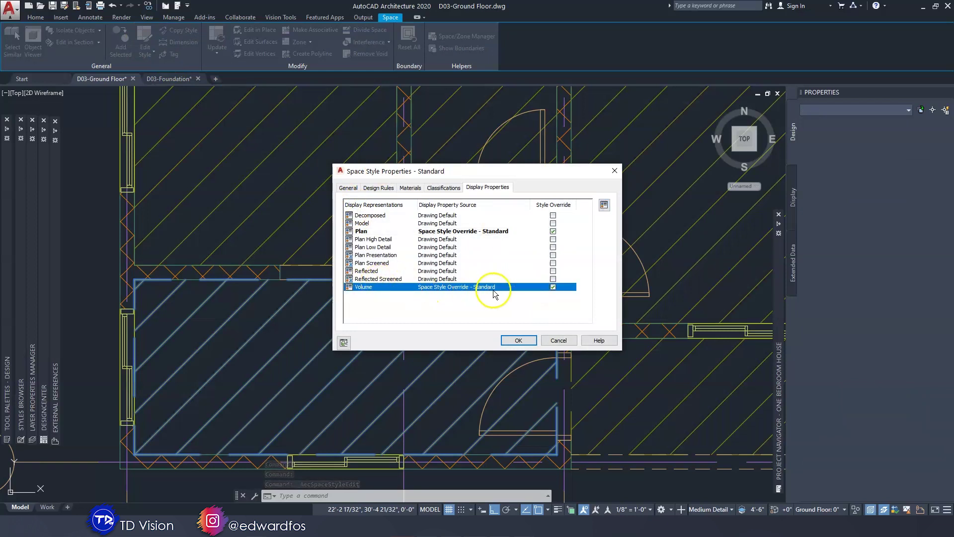
pyautogui.click(604, 205)
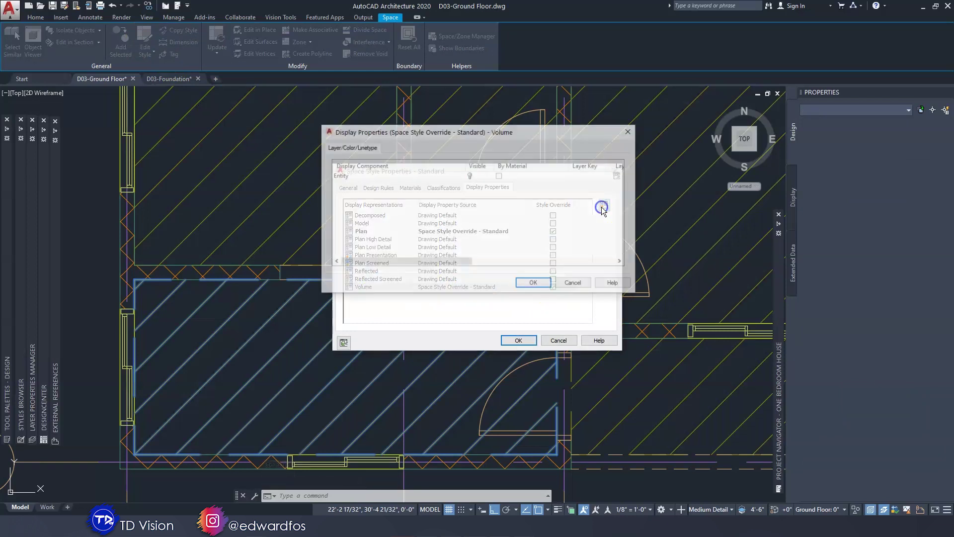
# Step: Toggle the volume entity's visibility and assign it to the Defpoints layer
pyautogui.click(470, 176)
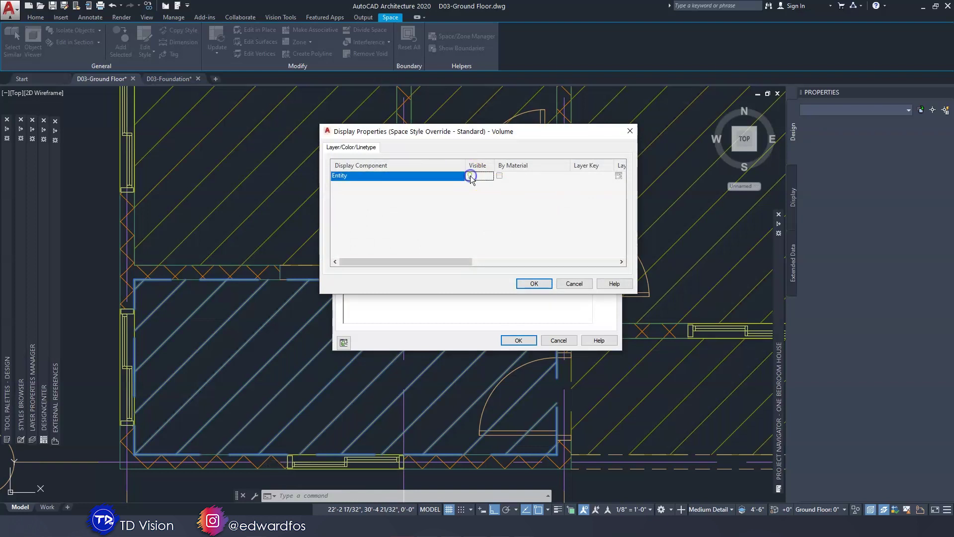
pyautogui.moveTo(445, 259); pyautogui.dragTo(588, 260)
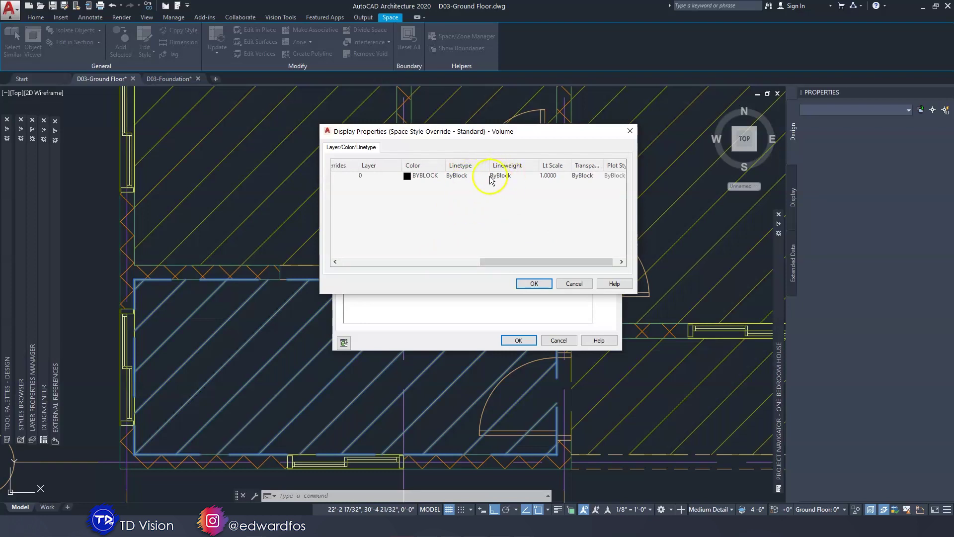
pyautogui.moveTo(531, 261); pyautogui.dragTo(467, 262)
pyautogui.click(449, 177)
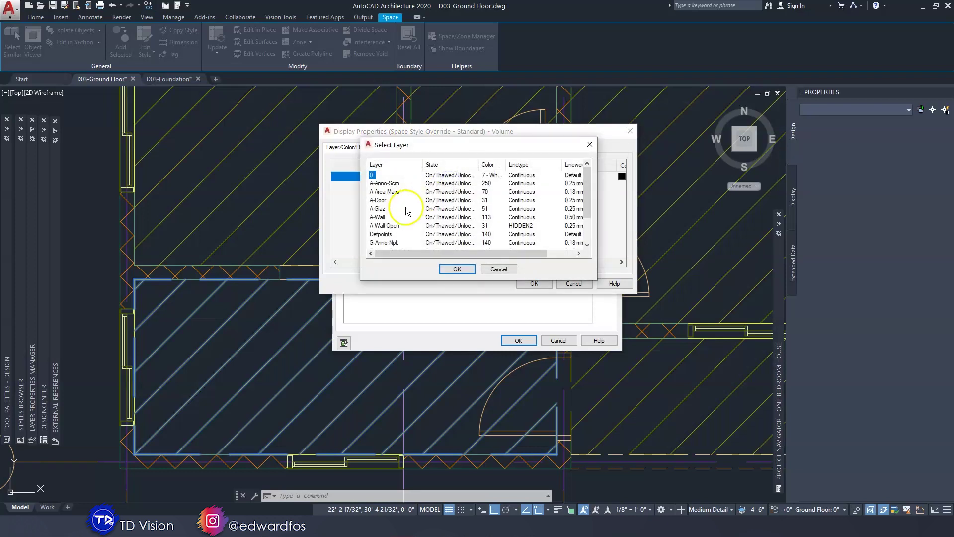
pyautogui.click(381, 234)
pyautogui.click(449, 270)
pyautogui.moveTo(451, 261); pyautogui.dragTo(600, 264)
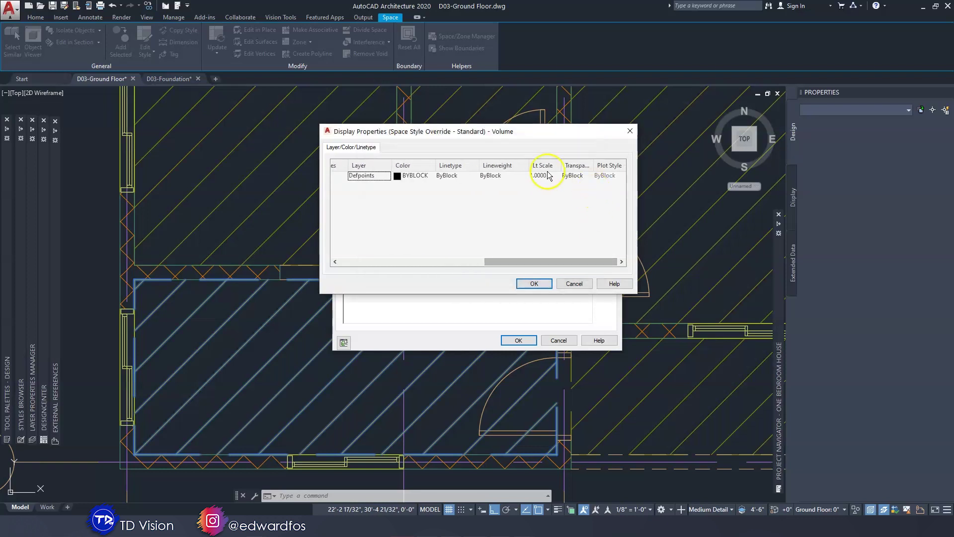
# Step: Set the volume entity's transparency to 90 and close the style dialogs, keeping the overrides
pyautogui.click(572, 176)
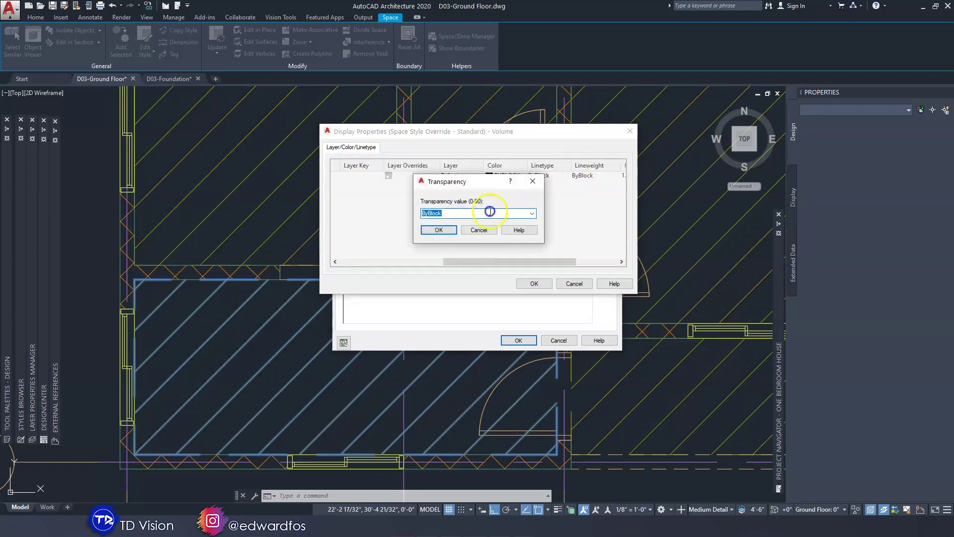
pyautogui.click(532, 214)
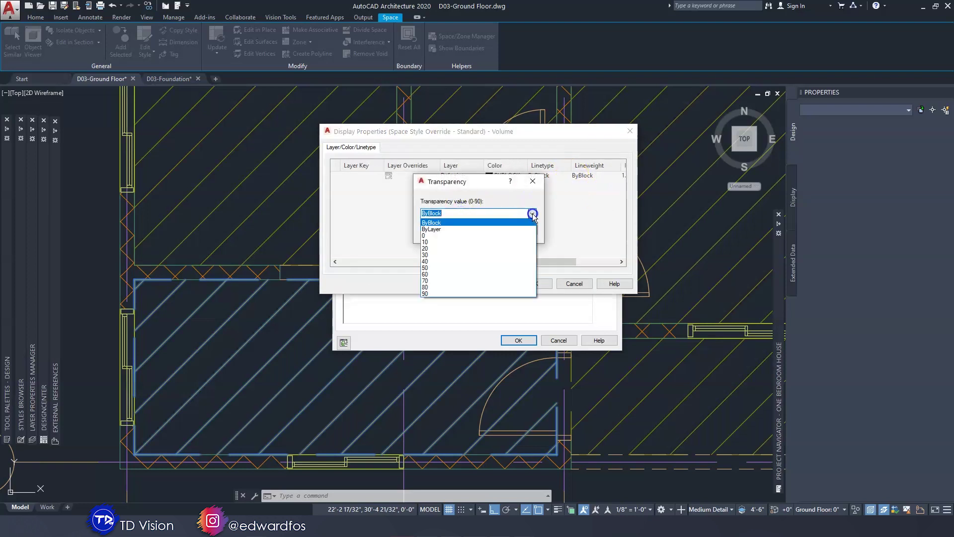
pyautogui.click(443, 293)
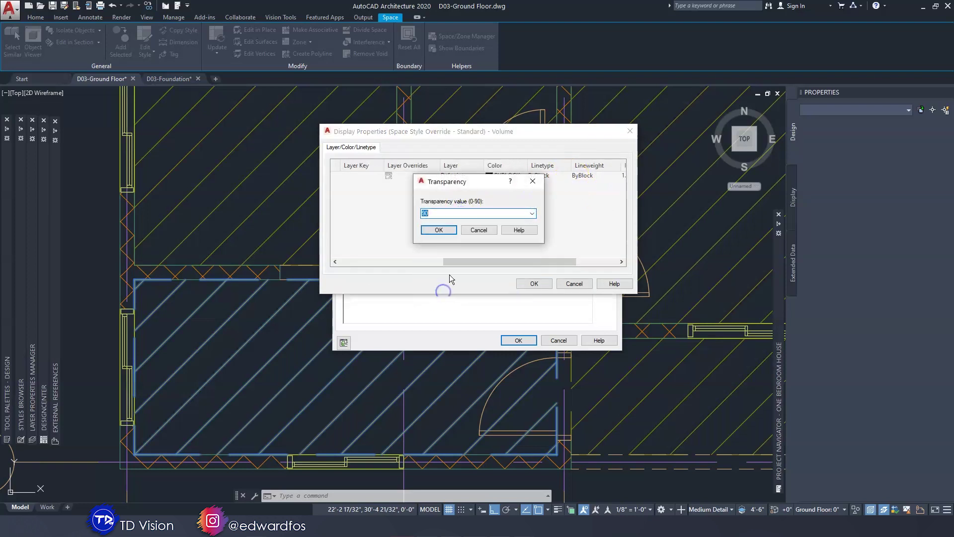
pyautogui.click(436, 231)
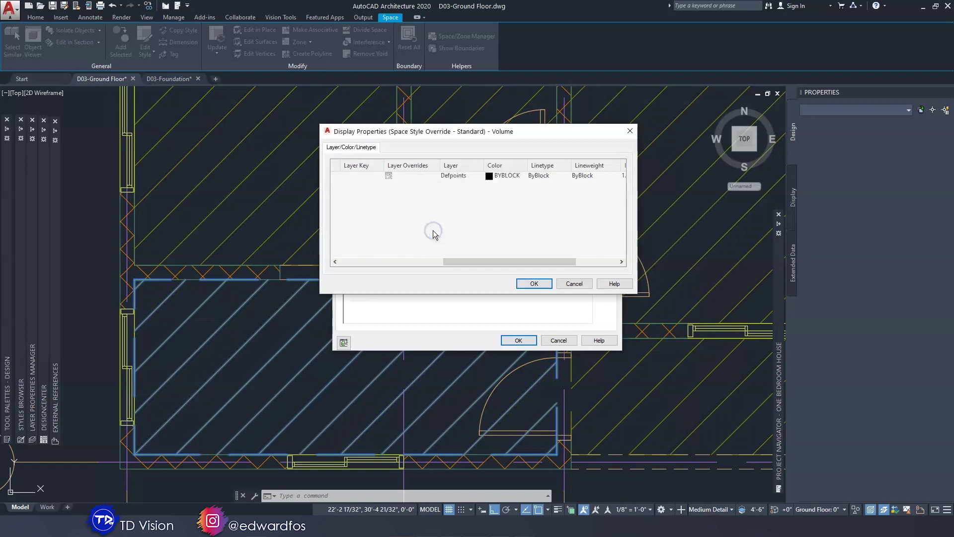
pyautogui.moveTo(468, 261); pyautogui.dragTo(334, 266)
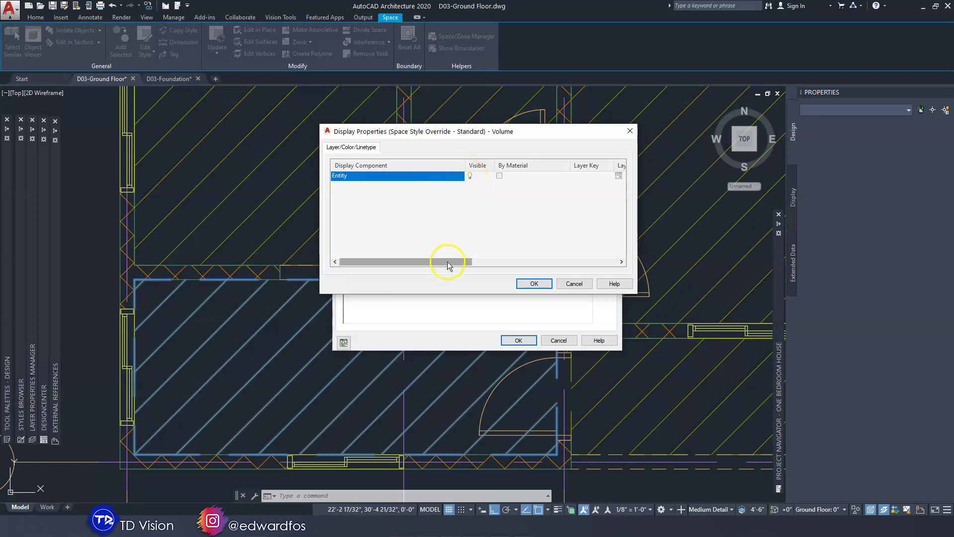
pyautogui.click(533, 281)
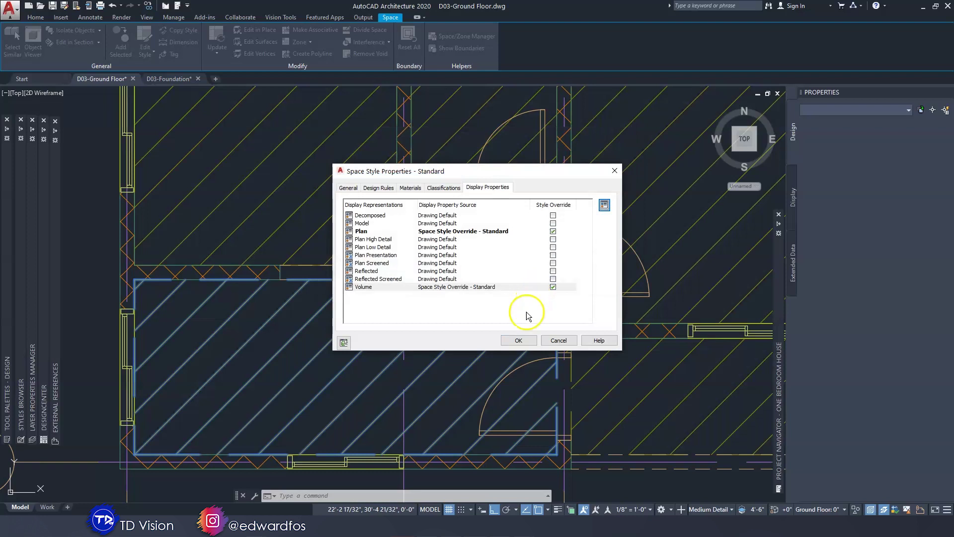
pyautogui.click(518, 340)
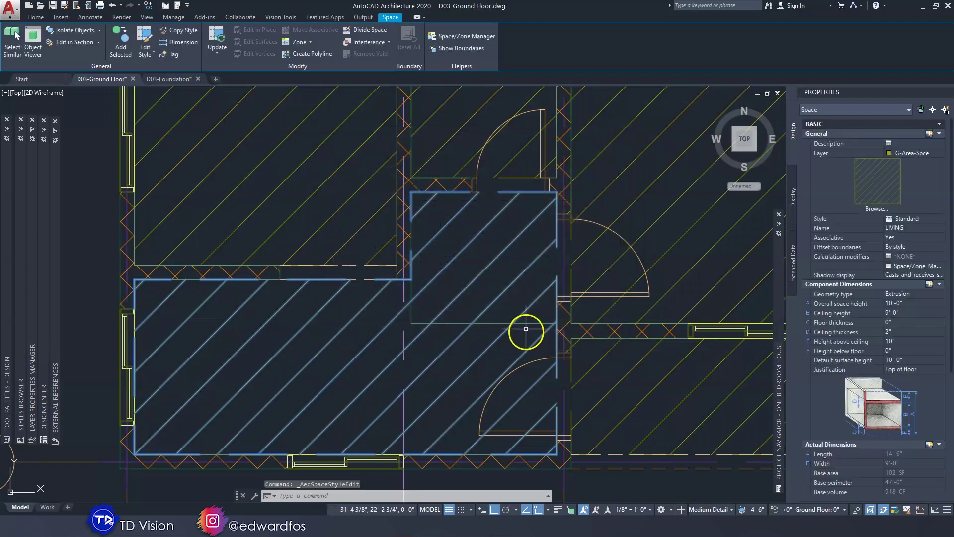
# Step: Clear the selection and erase the stray line near the doors
pyautogui.press('Escape')
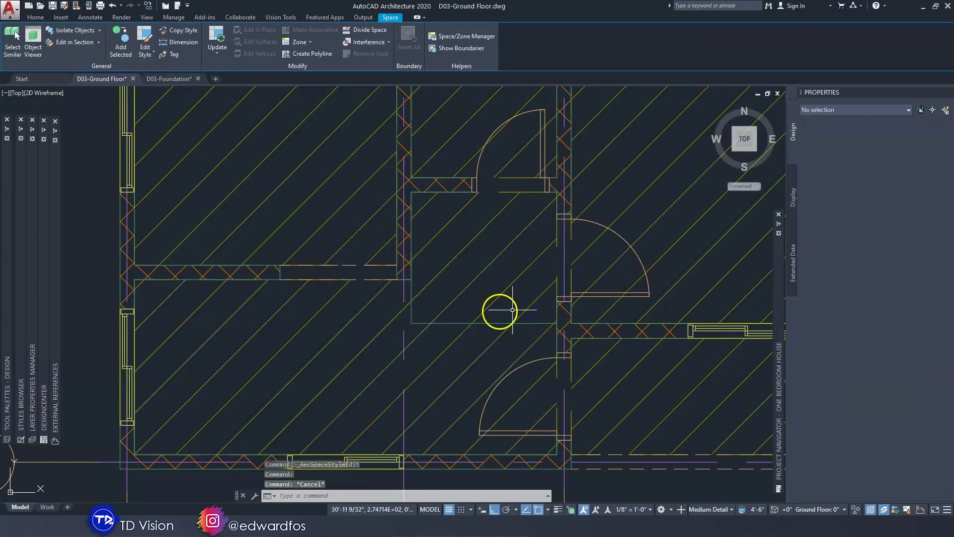
pyautogui.press('Escape')
pyautogui.click(490, 324)
pyautogui.press('Delete')
# Step: Add an L-shaped space separator closing off the small room, ending at the wall endpoint
pyautogui.click(11, 196)
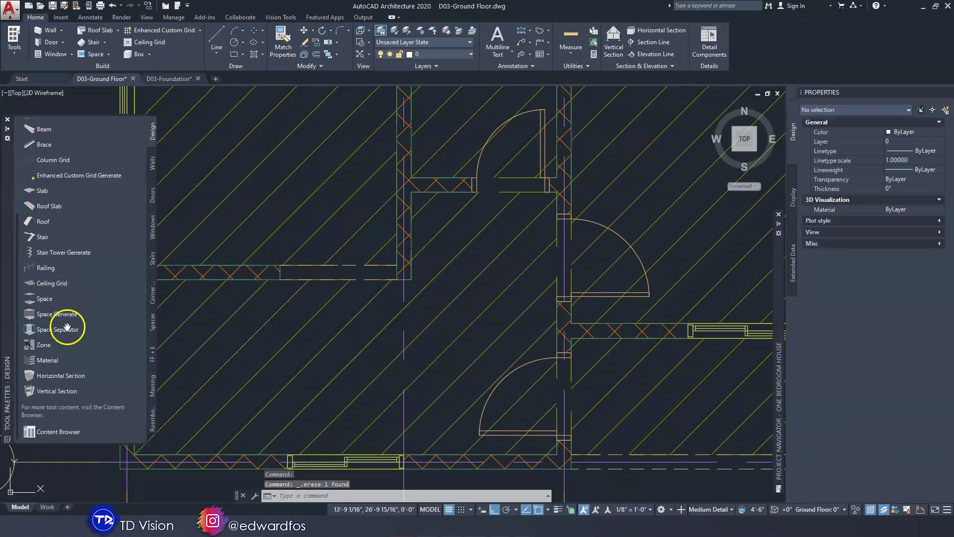
pyautogui.click(67, 326)
pyautogui.scroll(3, 432, 285)
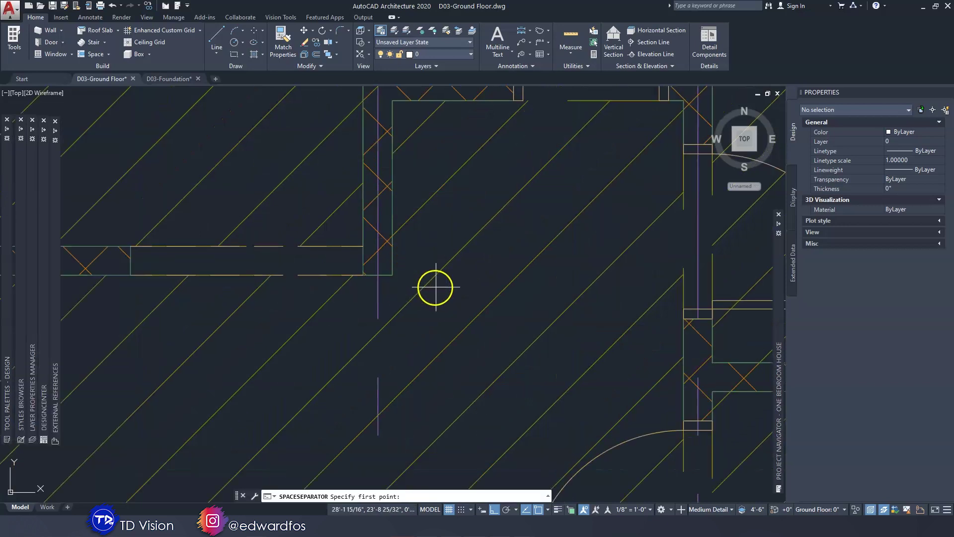
pyautogui.moveTo(436, 287); pyautogui.dragTo(329, 263, button='middle')
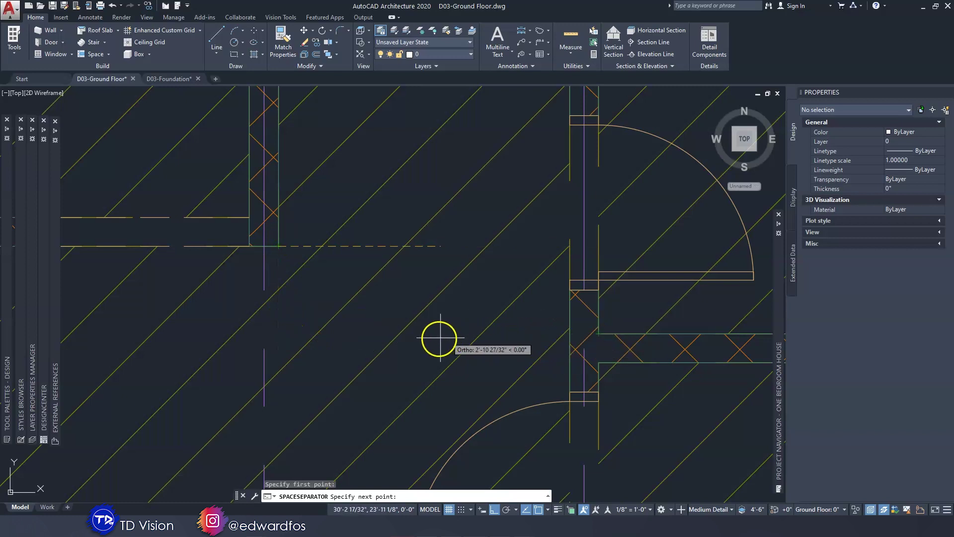
pyautogui.click(278, 333)
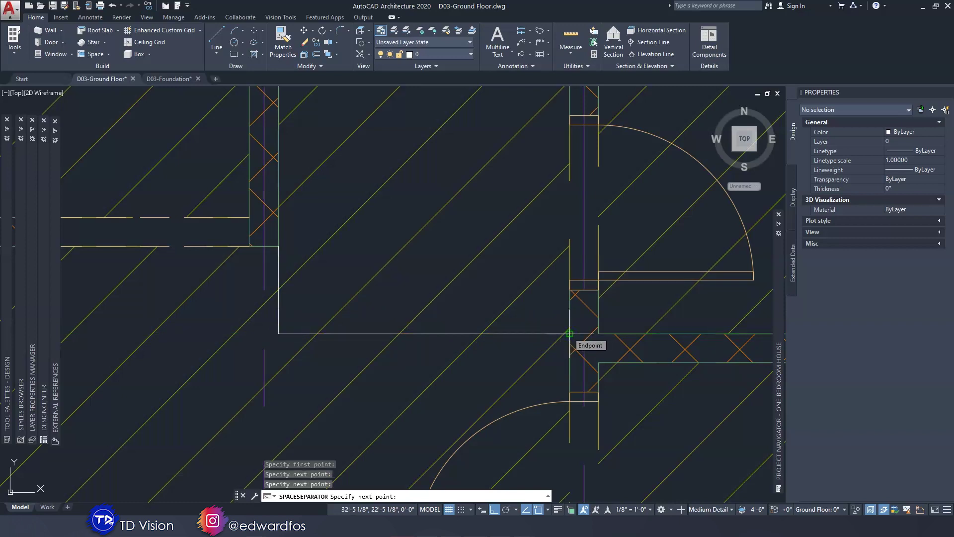
pyautogui.click(569, 333)
pyautogui.press('Return')
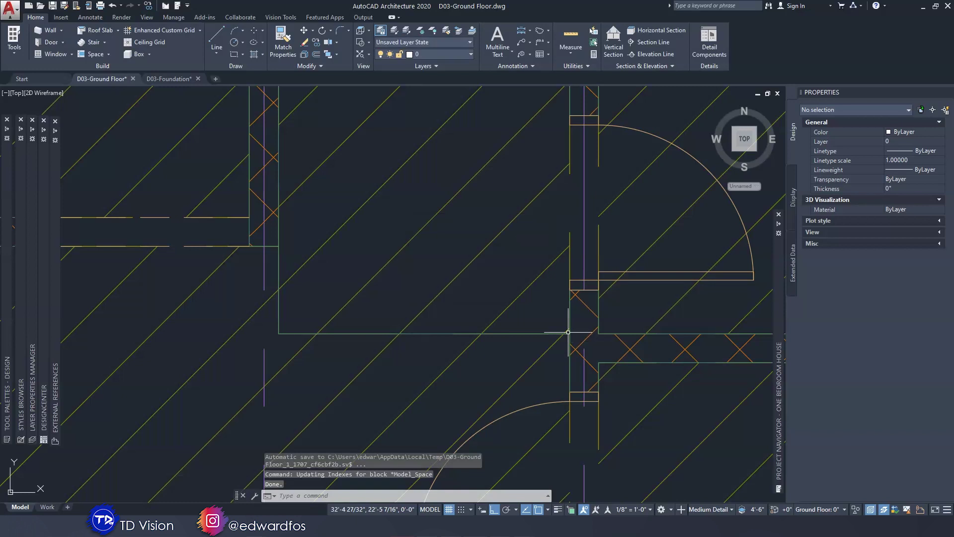
pyautogui.scroll(-4, 525, 317)
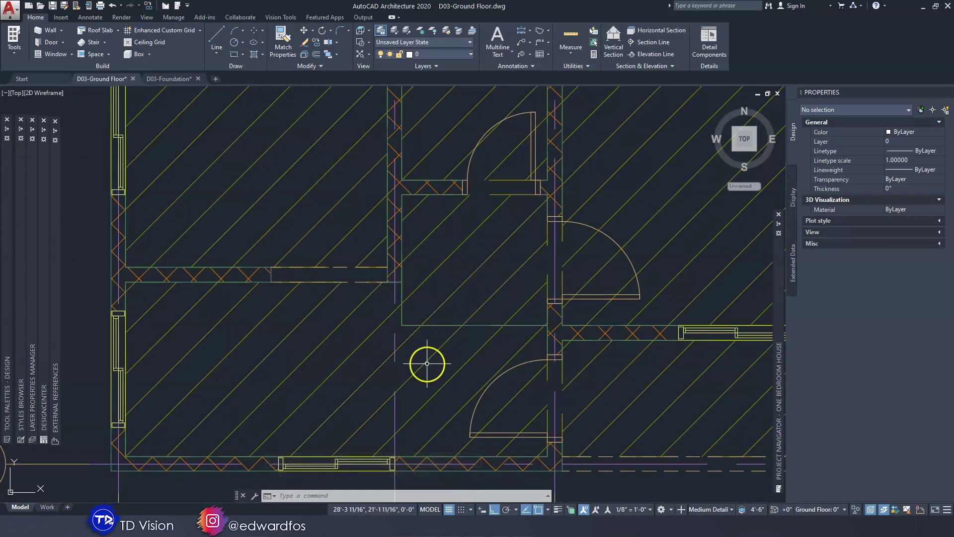
# Step: Name the small room's space PASSAGE
pyautogui.click(453, 289)
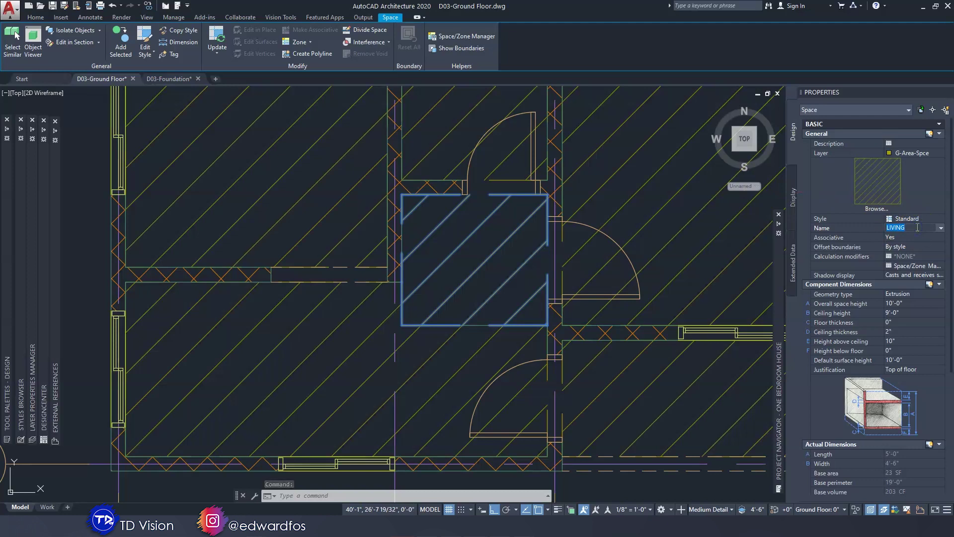
pyautogui.write('PASSAGE')
pyautogui.press('Return')
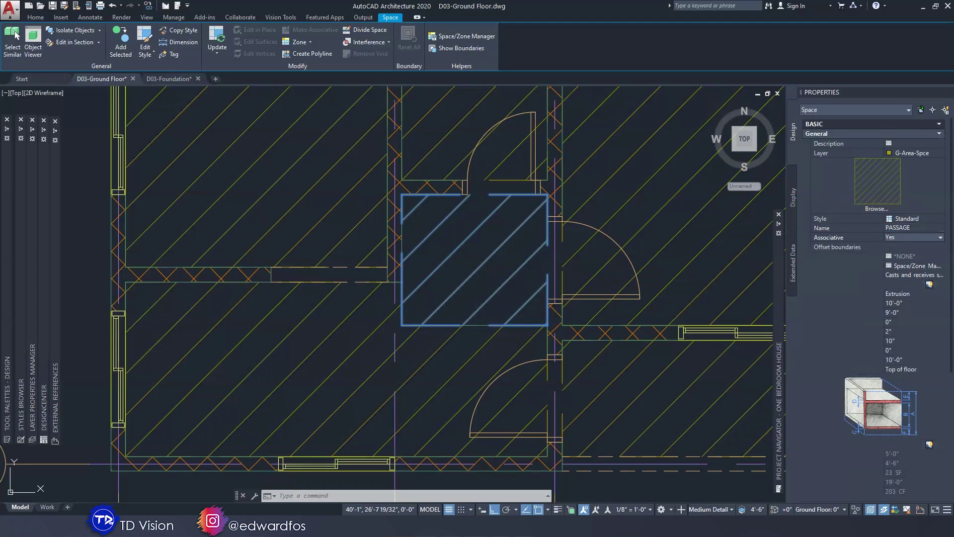
pyautogui.click(878, 237)
# Step: Rename the L-shaped LIVING (2) space to LIVING
pyautogui.moveTo(415, 357); pyautogui.dragTo(501, 308, button='middle')
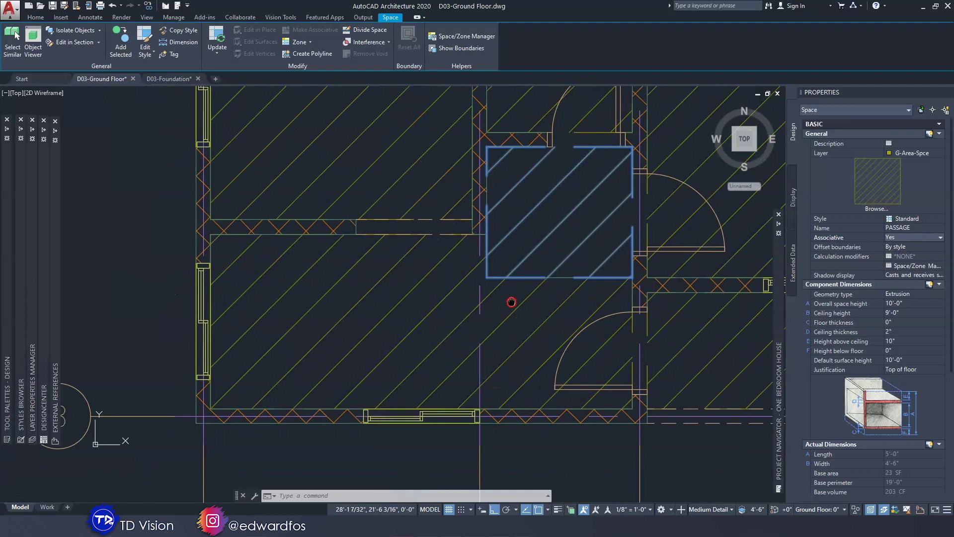
pyautogui.click(448, 296)
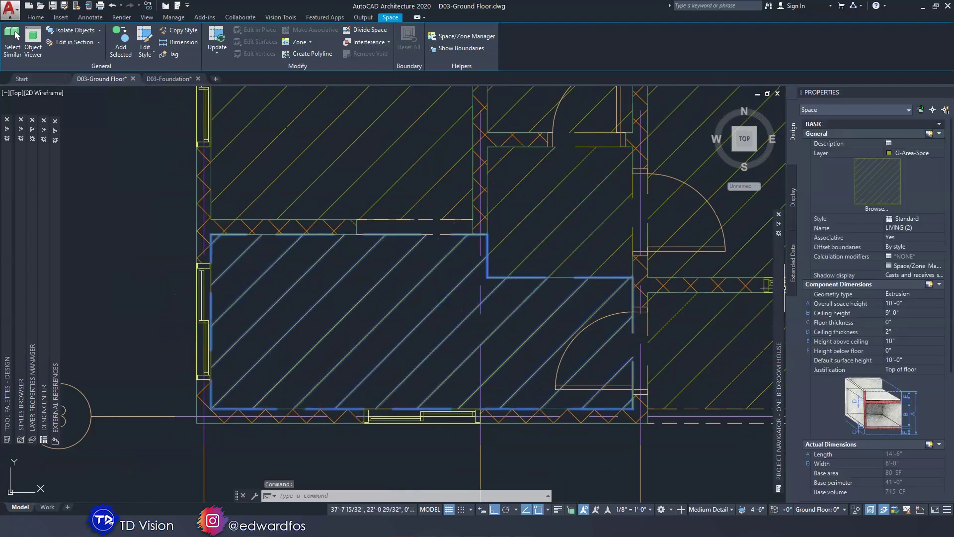
pyautogui.click(919, 227)
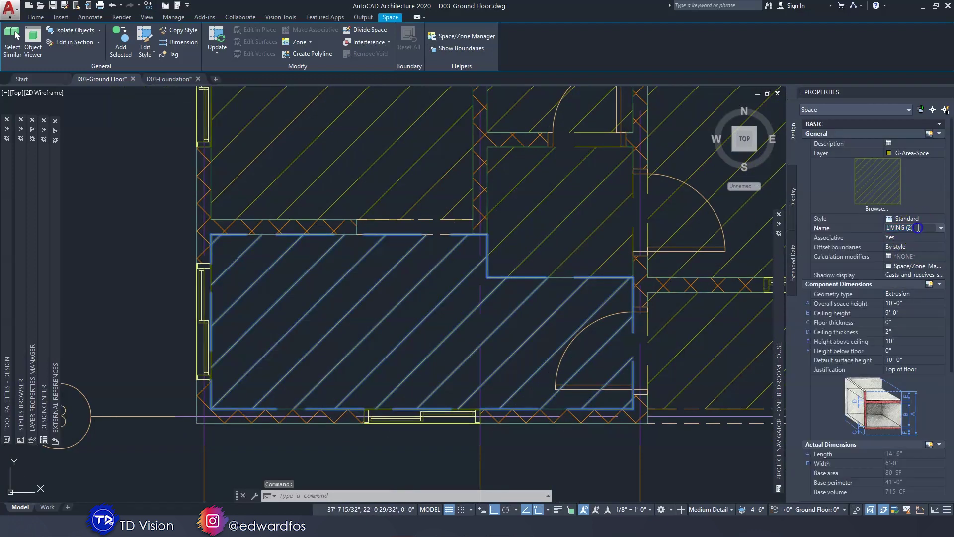
pyautogui.press('Tab')
pyautogui.scroll(-3, 463, 311)
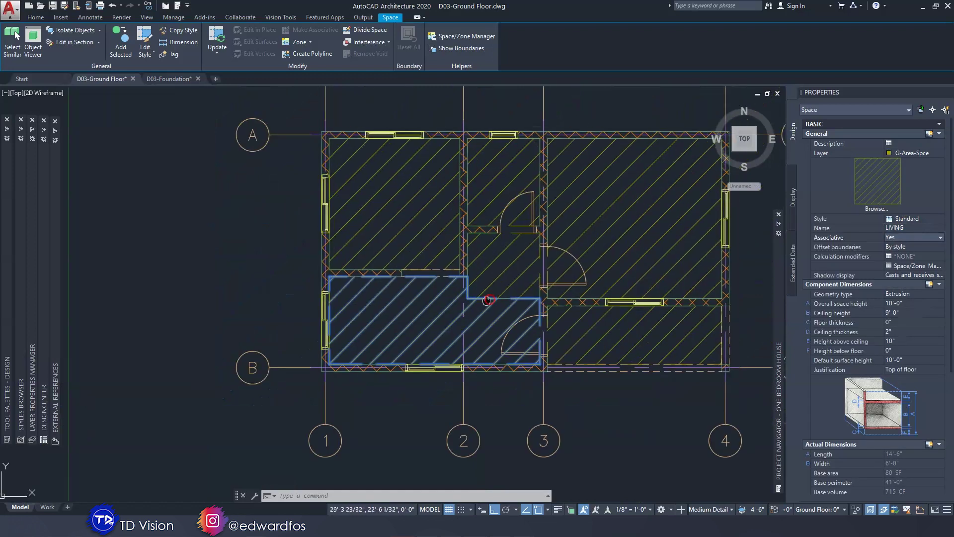
pyautogui.press('Escape')
pyautogui.press('Escape')
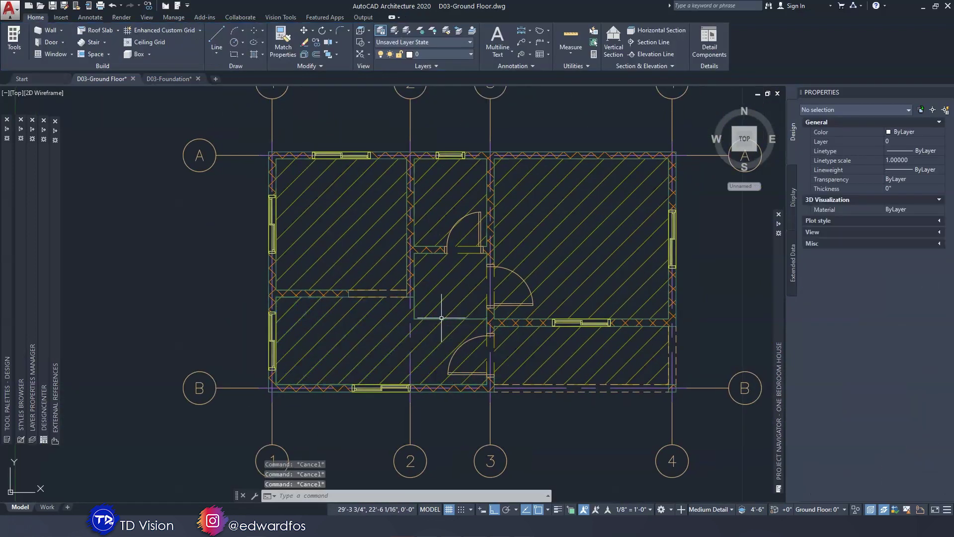
# Step: Show the house in a southeast isometric view with the X-ray visual style
pyautogui.click(756, 150)
pyautogui.click(77, 96)
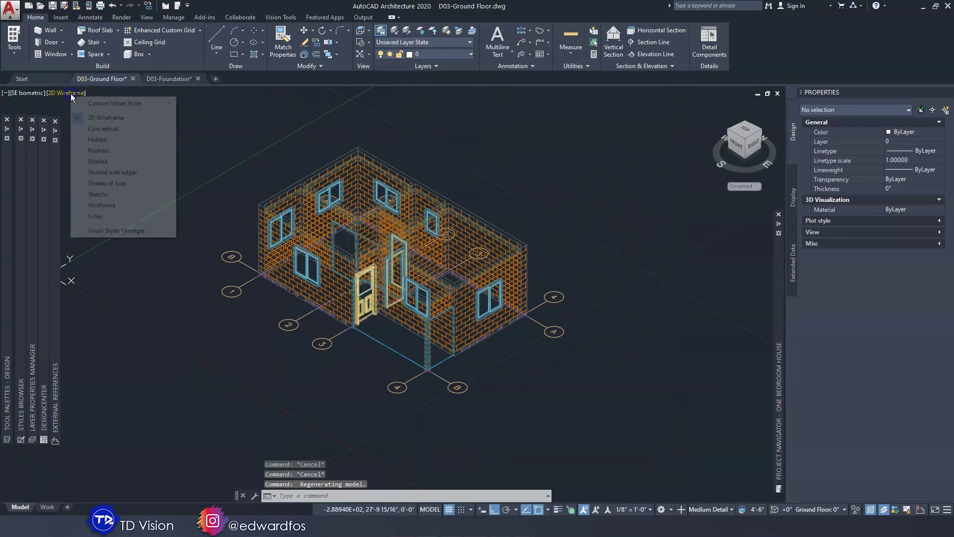
pyautogui.click(109, 220)
pyautogui.keyDown('shift'); pyautogui.moveTo(241, 180); pyautogui.dragTo(241, 184, button='middle'); pyautogui.keyUp('shift')
pyautogui.scroll(5, 379, 298)
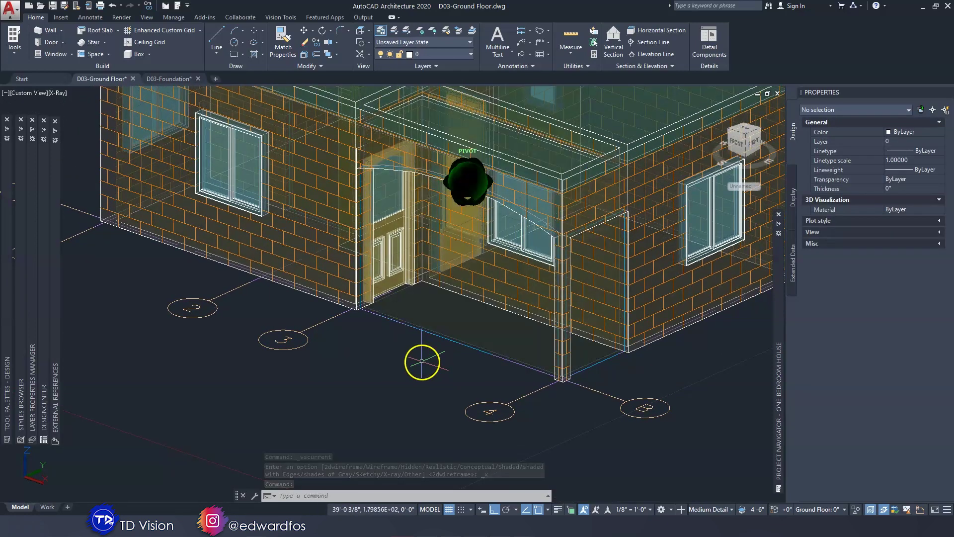
pyautogui.keyDown('shift'); pyautogui.moveTo(484, 286); pyautogui.dragTo(485, 291, button='middle'); pyautogui.keyUp('shift')
pyautogui.scroll(-5, 485, 286)
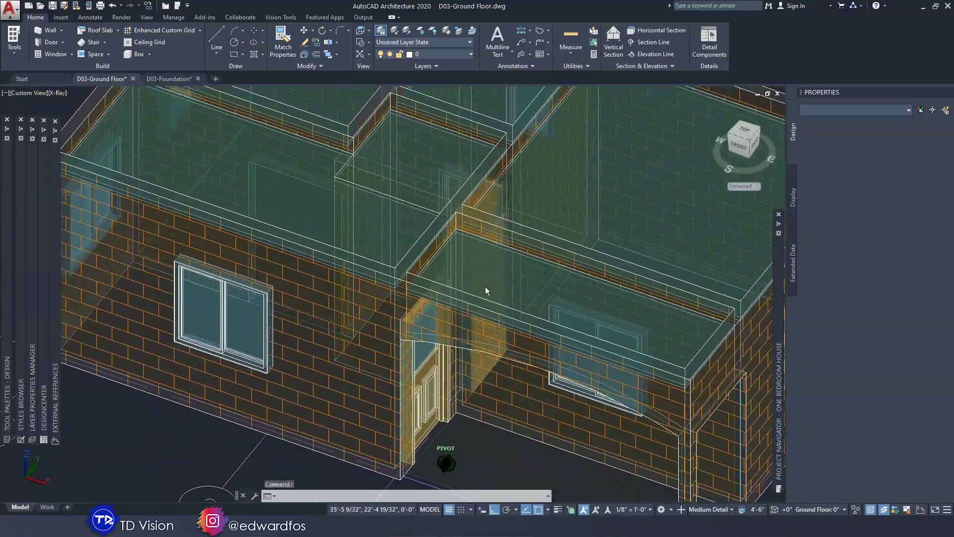
pyautogui.keyDown('shift'); pyautogui.moveTo(485, 291); pyautogui.dragTo(484, 286, button='middle'); pyautogui.keyUp('shift')
pyautogui.scroll(4, 447, 219)
pyautogui.keyDown('shift'); pyautogui.moveTo(441, 210); pyautogui.dragTo(100, 144, button='middle'); pyautogui.keyUp('shift')
pyautogui.scroll(5, 441, 210)
pyautogui.scroll(-4, 441, 210)
# Step: Turn on perspective projection and orbit the house to a new viewing angle
pyautogui.click(29, 93)
pyautogui.click(50, 256)
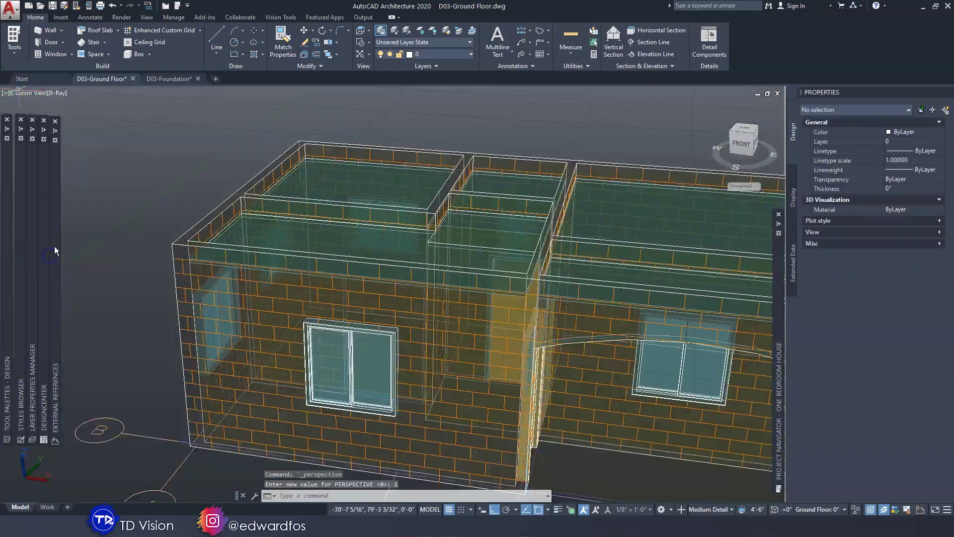
pyautogui.keyDown('shift'); pyautogui.moveTo(55, 246); pyautogui.dragTo(255, 243, button='middle'); pyautogui.keyUp('shift')
pyautogui.scroll(-3, 255, 243)
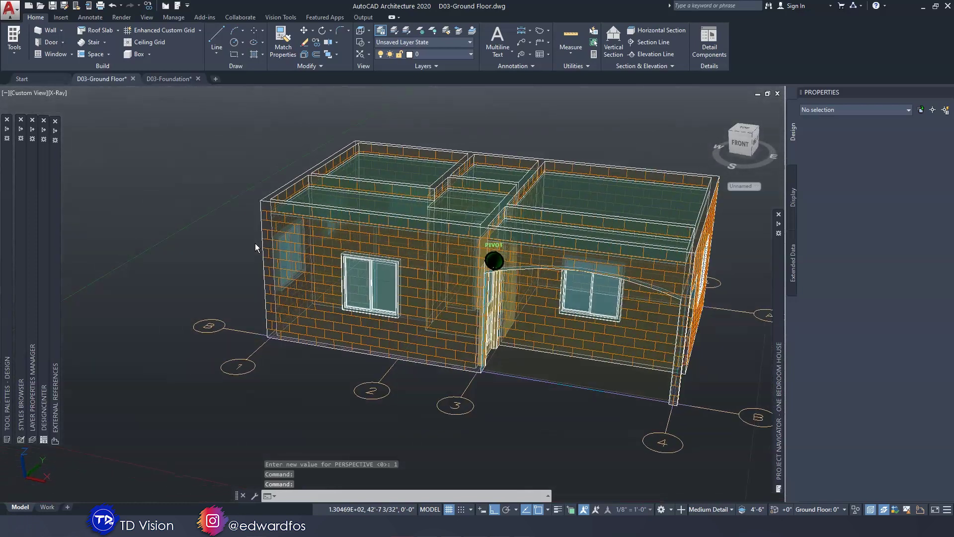
pyautogui.click(255, 243)
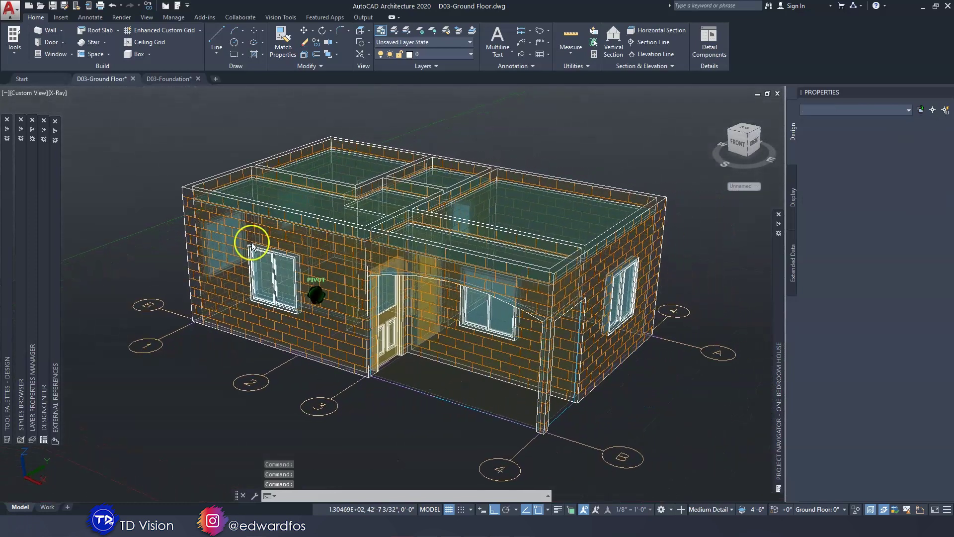
pyautogui.press('Escape')
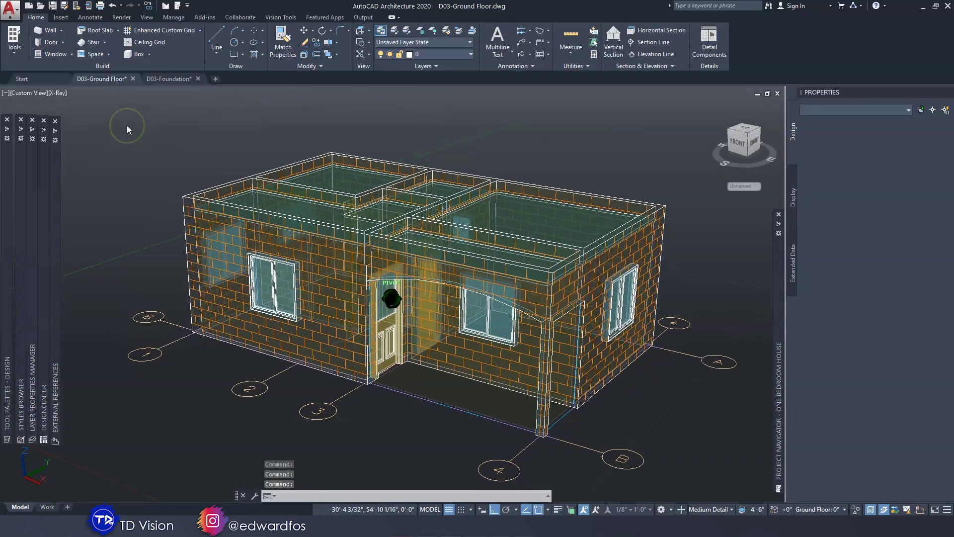